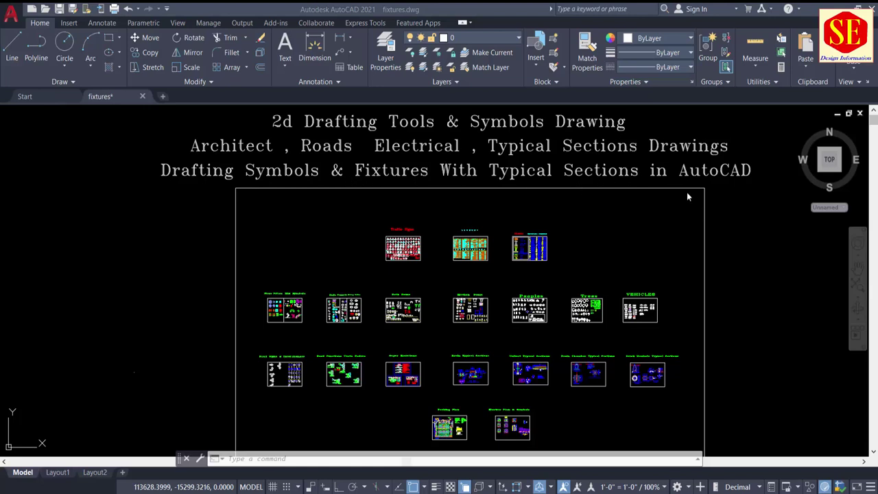
Zoom into the Traffic Signs sheet, select everything and explode it into separate objects
{"action": "scroll", "coordinate": [385, 244], "scroll_direction": "up", "scroll_amount": 4}
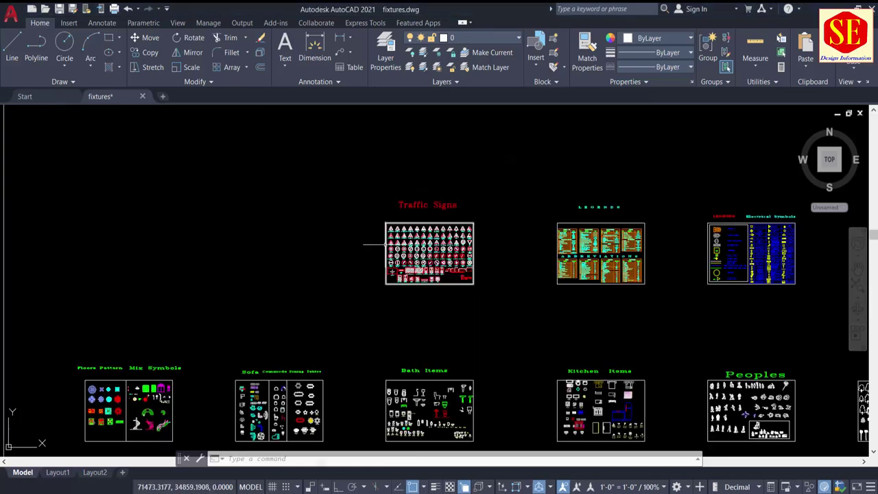
{"action": "scroll", "coordinate": [591, 269], "scroll_direction": "up", "scroll_amount": 2}
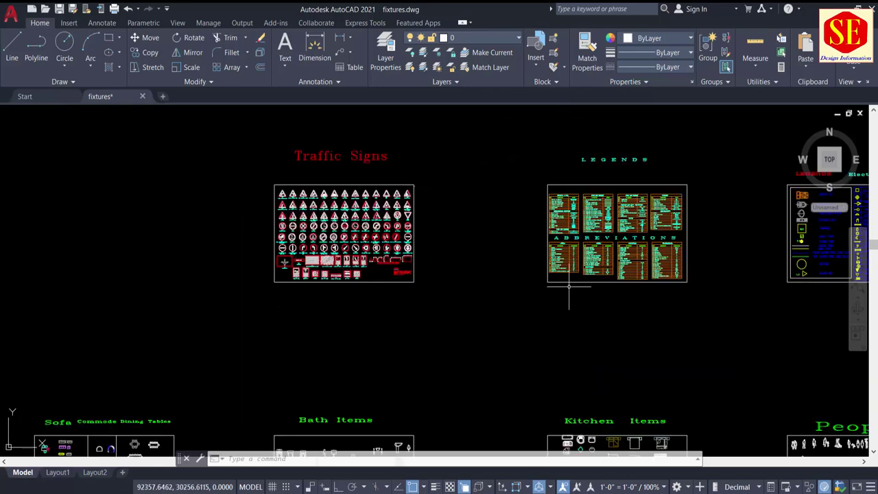
{"action": "scroll", "coordinate": [375, 148], "scroll_direction": "up", "scroll_amount": 2}
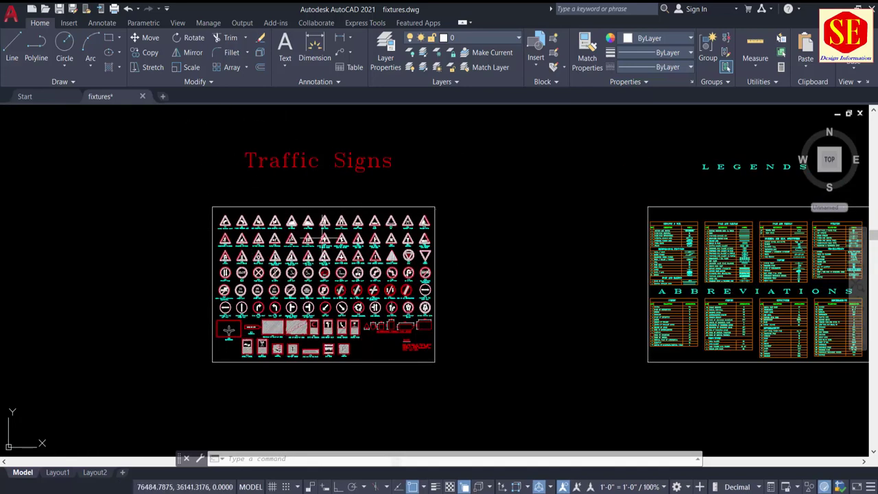
{"action": "scroll", "coordinate": [315, 254], "scroll_direction": "up", "scroll_amount": 4}
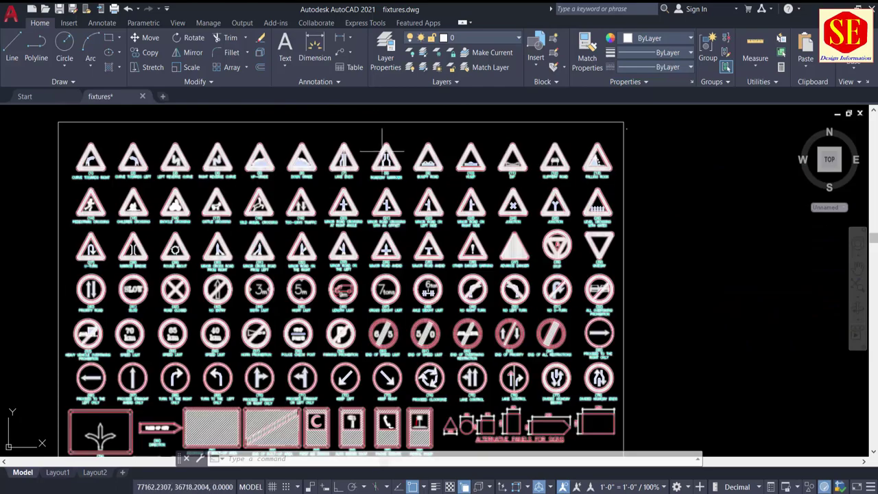
{"action": "key", "text": "ctrl+a"}
{"action": "key", "text": "Return"}
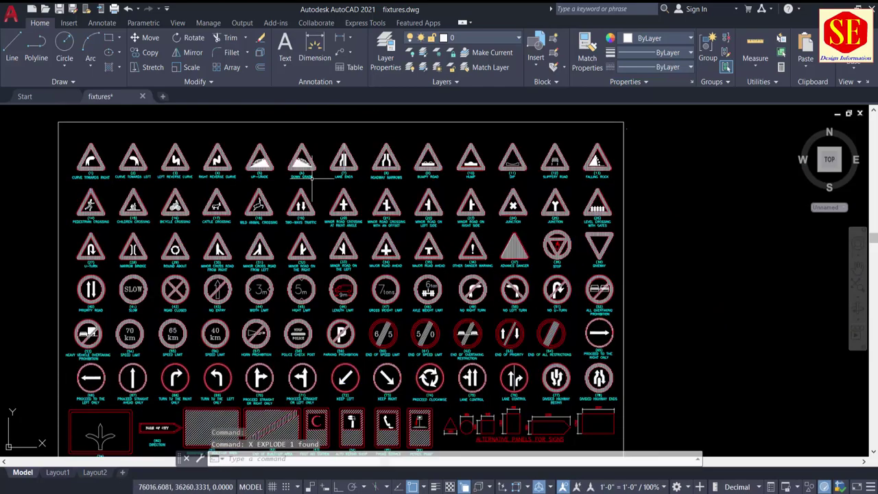
Inspect the numbered warning, prohibition and direction signs up close, ending beside Legends and Abbreviations
{"action": "scroll", "coordinate": [104, 158], "scroll_direction": "up", "scroll_amount": 4}
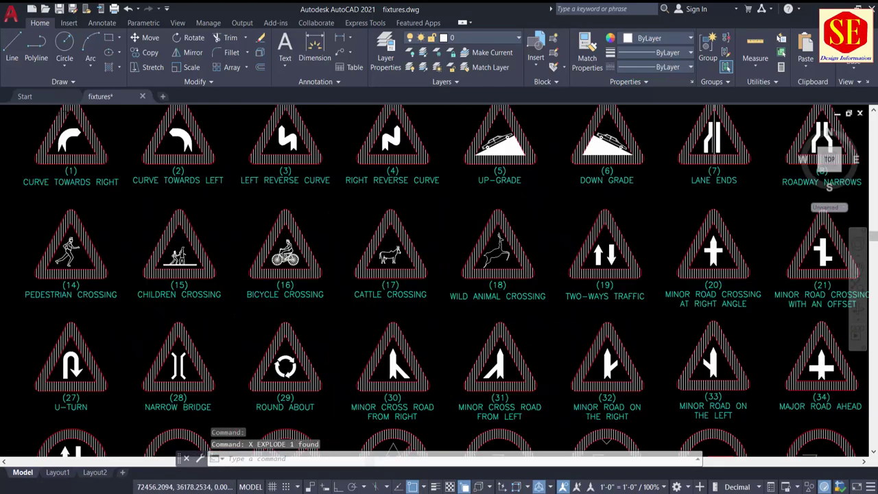
{"action": "scroll", "coordinate": [120, 199], "scroll_direction": "down", "scroll_amount": 2}
{"action": "scroll", "coordinate": [244, 288], "scroll_direction": "down", "scroll_amount": 2}
{"action": "middle_click_drag", "start_coordinate": [292, 314], "coordinate": [287, 236]}
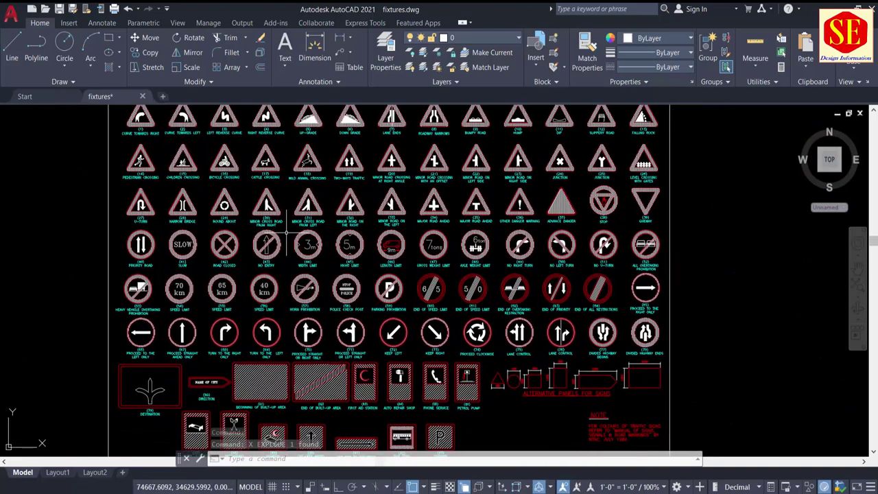
{"action": "scroll", "coordinate": [307, 252], "scroll_direction": "down", "scroll_amount": 4}
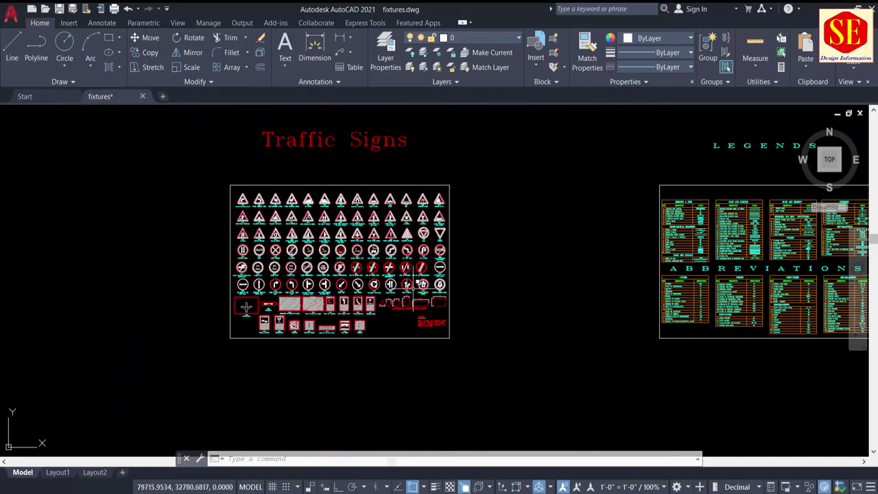
{"action": "scroll", "coordinate": [390, 285], "scroll_direction": "up", "scroll_amount": 2}
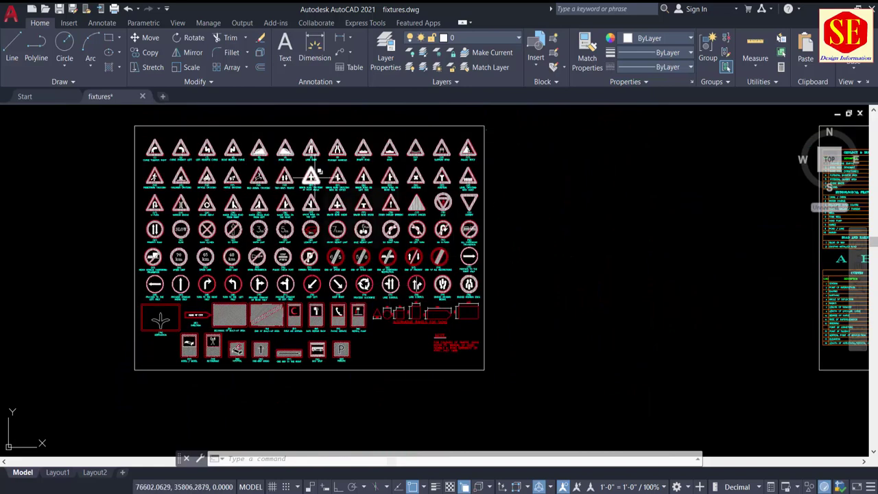
{"action": "scroll", "coordinate": [312, 240], "scroll_direction": "up", "scroll_amount": 4}
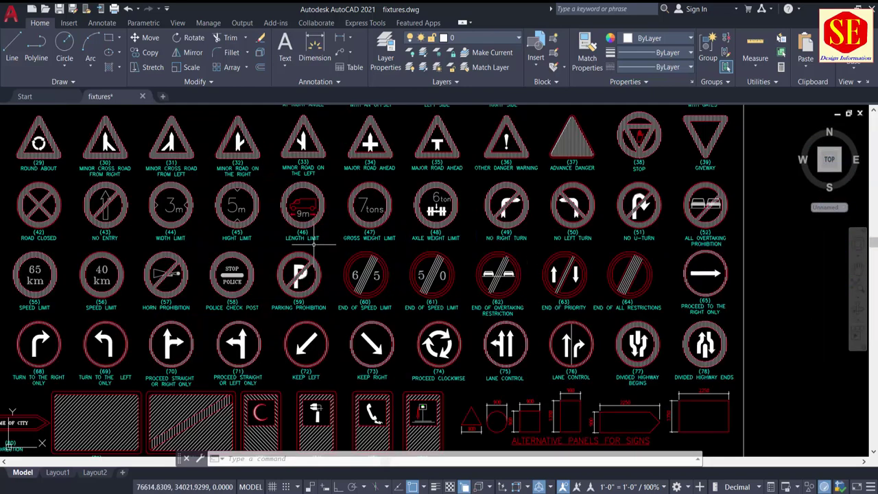
{"action": "scroll", "coordinate": [316, 242], "scroll_direction": "down", "scroll_amount": 2}
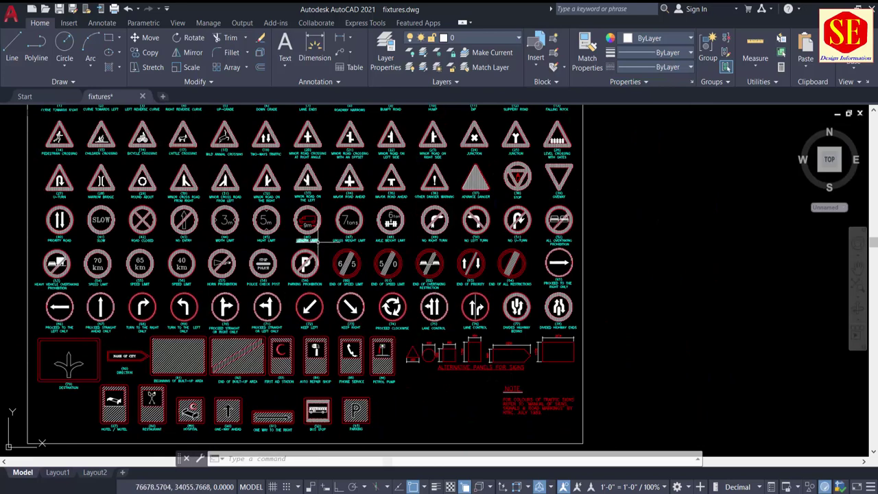
{"action": "scroll", "coordinate": [282, 344], "scroll_direction": "up", "scroll_amount": 2}
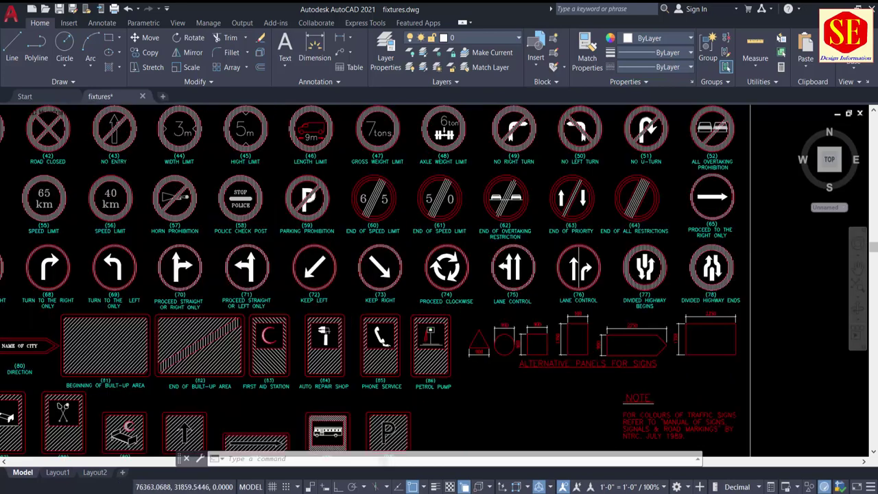
{"action": "scroll", "coordinate": [283, 345], "scroll_direction": "up", "scroll_amount": 2}
{"action": "scroll", "coordinate": [283, 343], "scroll_direction": "down", "scroll_amount": 3}
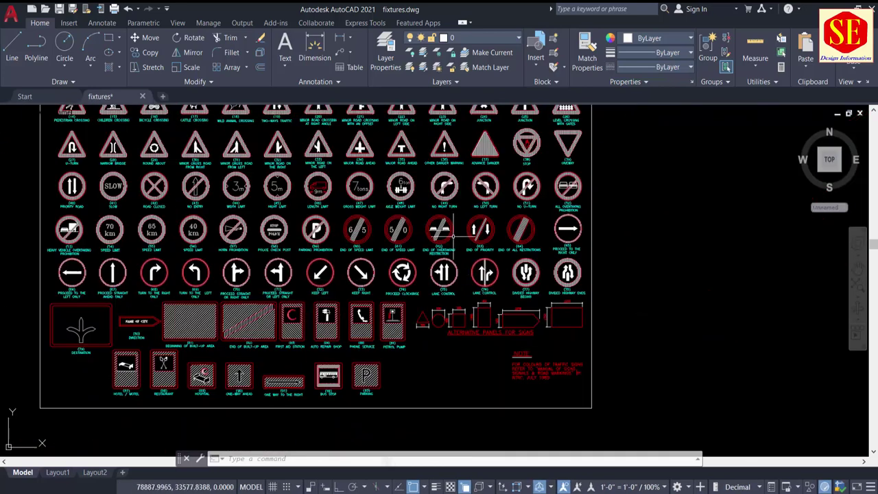
{"action": "scroll", "coordinate": [471, 298], "scroll_direction": "up", "scroll_amount": 1}
{"action": "scroll", "coordinate": [470, 298], "scroll_direction": "down", "scroll_amount": 1}
{"action": "scroll", "coordinate": [302, 330], "scroll_direction": "down", "scroll_amount": 2}
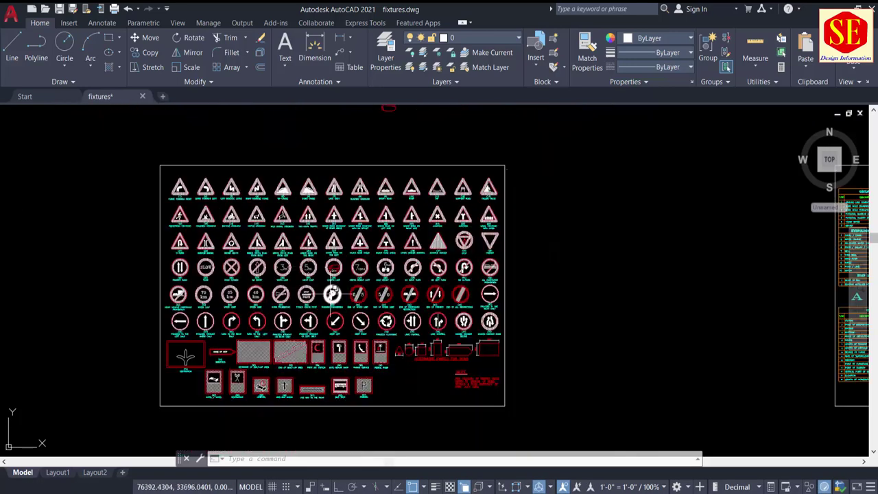
{"action": "scroll", "coordinate": [233, 230], "scroll_direction": "down", "scroll_amount": 2}
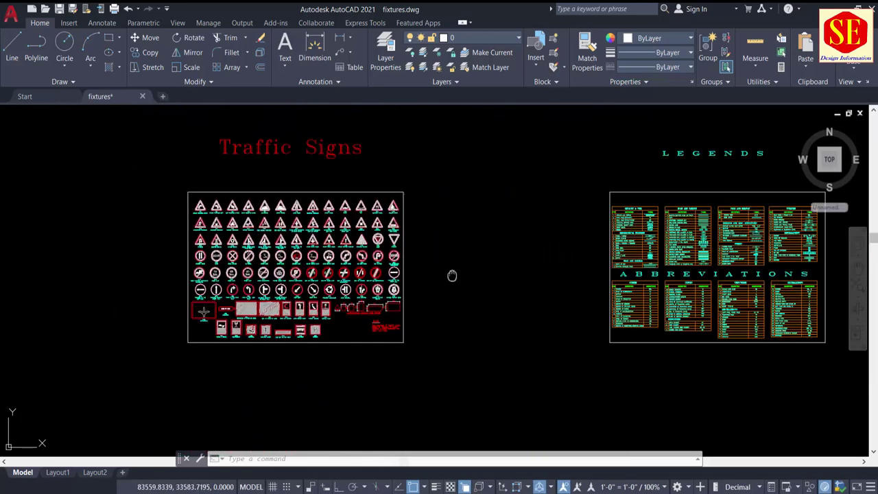
Move over to the Legends sheet and zoom in with the LEGENDS title in view
{"action": "middle_click_drag", "start_coordinate": [452, 276], "coordinate": [286, 249]}
{"action": "scroll", "coordinate": [598, 180], "scroll_direction": "up", "scroll_amount": 2}
{"action": "middle_click_drag", "start_coordinate": [561, 148], "coordinate": [561, 207]}
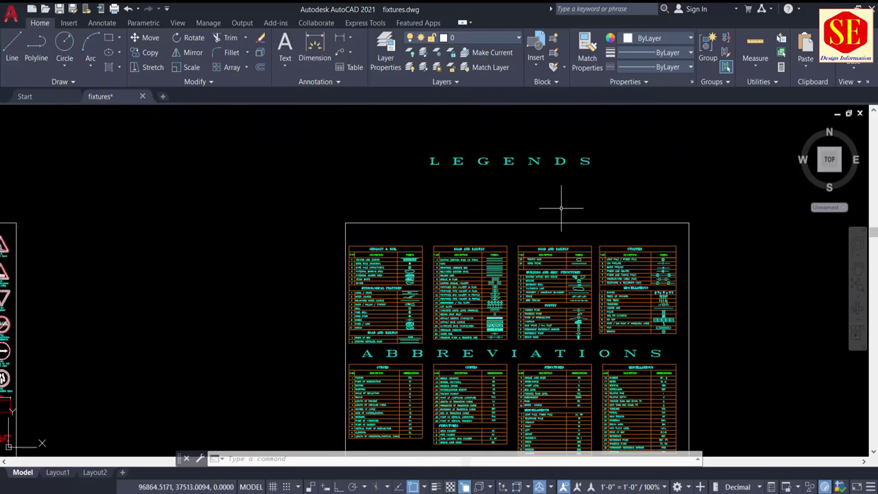
{"action": "scroll", "coordinate": [433, 263], "scroll_direction": "up", "scroll_amount": 4}
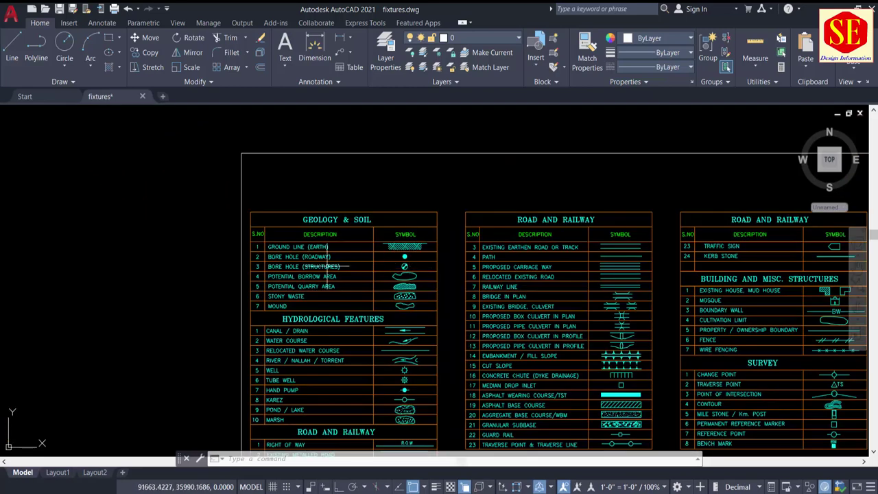
{"action": "middle_click_drag", "start_coordinate": [328, 266], "coordinate": [336, 213]}
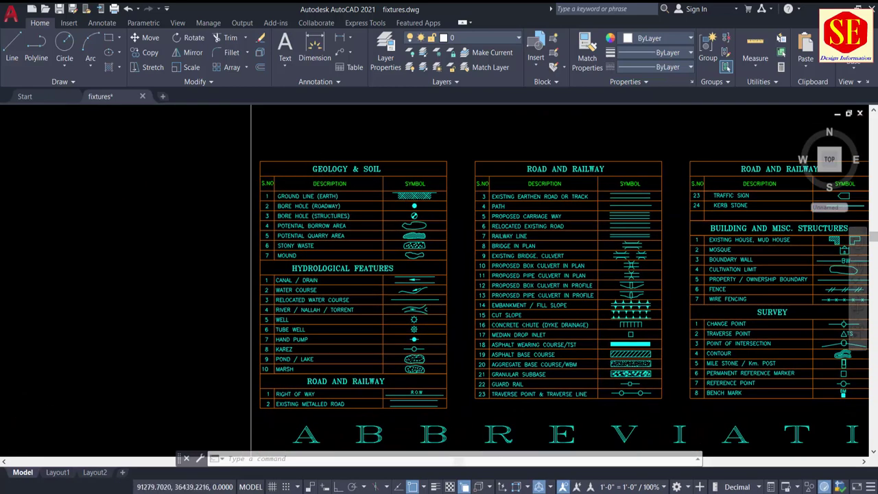
{"action": "scroll", "coordinate": [302, 173], "scroll_direction": "up", "scroll_amount": 2}
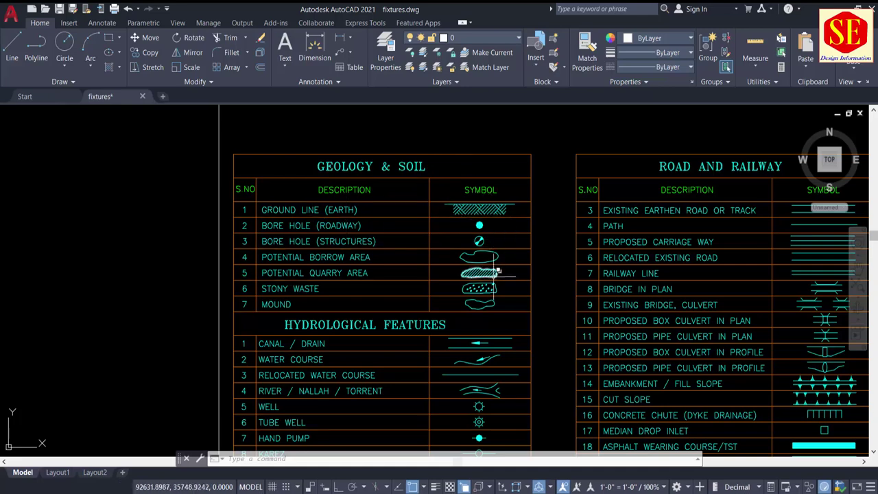
Work through the legend table rows, ending on the Road and Railway and Building tables
{"action": "middle_click_drag", "start_coordinate": [468, 320], "coordinate": [478, 205]}
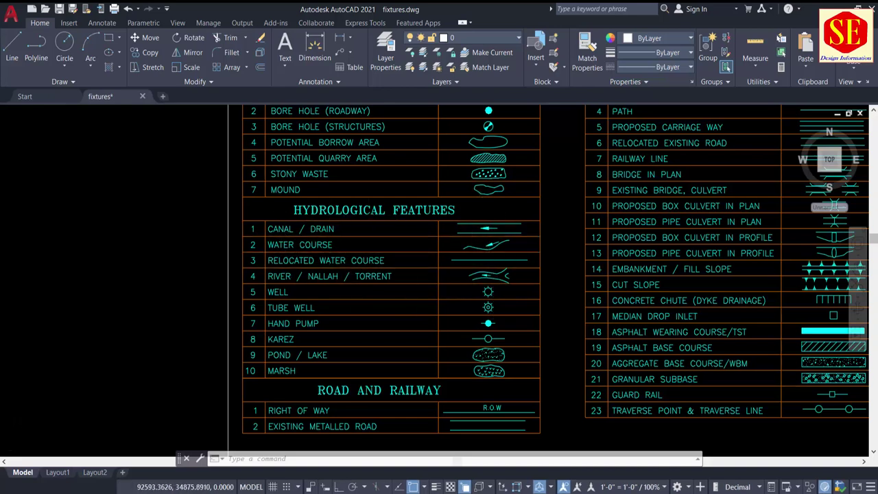
{"action": "scroll", "coordinate": [493, 291], "scroll_direction": "down", "scroll_amount": 3}
{"action": "middle_click_drag", "start_coordinate": [493, 292], "coordinate": [403, 337]}
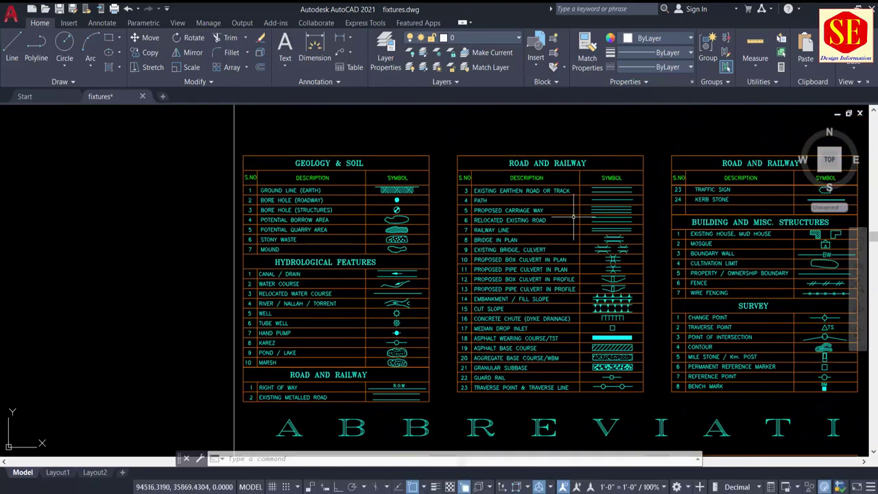
{"action": "scroll", "coordinate": [586, 176], "scroll_direction": "up", "scroll_amount": 2}
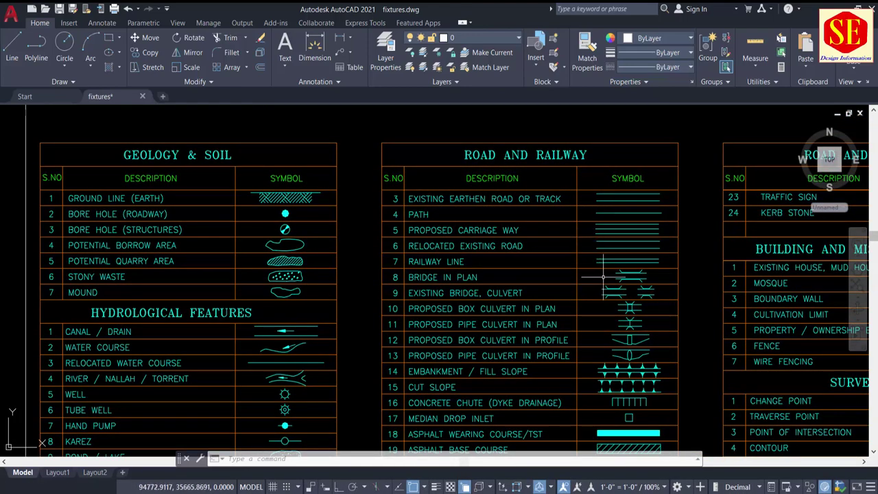
{"action": "middle_click_drag", "start_coordinate": [603, 277], "coordinate": [599, 224]}
{"action": "scroll", "coordinate": [508, 241], "scroll_direction": "down", "scroll_amount": 2}
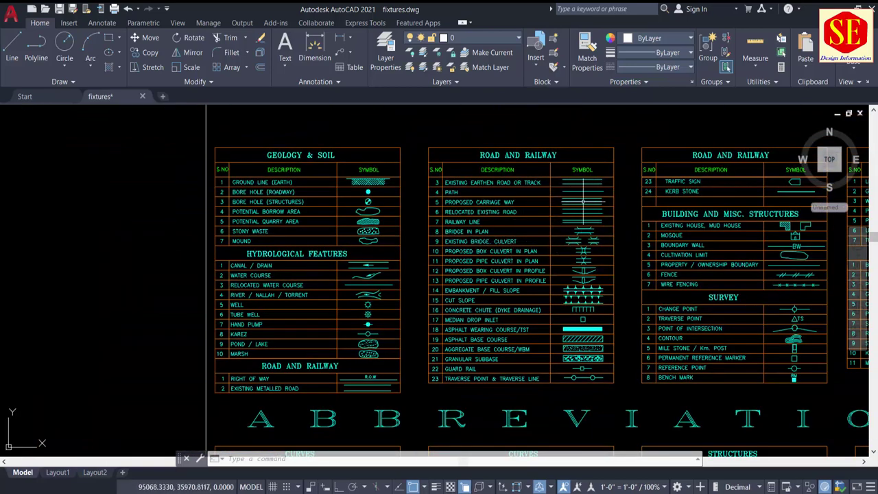
{"action": "middle_click_drag", "start_coordinate": [655, 262], "coordinate": [446, 285]}
{"action": "scroll", "coordinate": [542, 227], "scroll_direction": "up", "scroll_amount": 2}
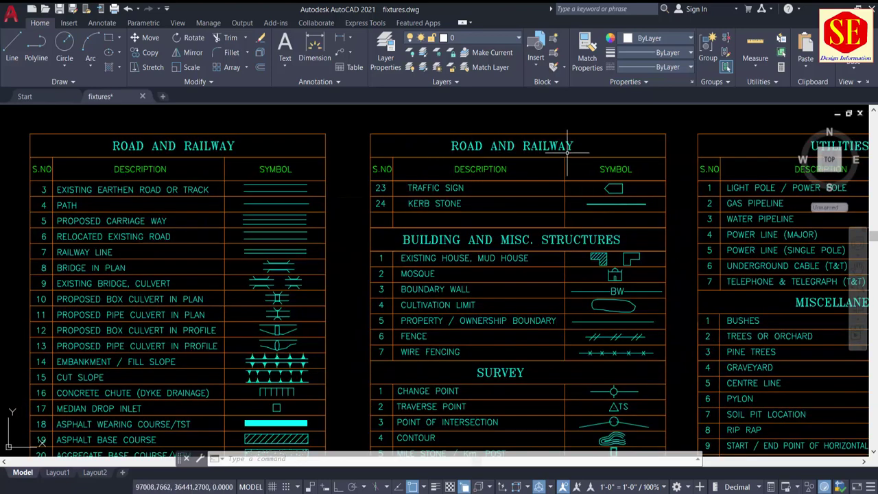
Move down the legend tables to row 23, the ABBREVIATIONS lettering and the Utilities table
{"action": "middle_click_drag", "start_coordinate": [488, 259], "coordinate": [493, 215]}
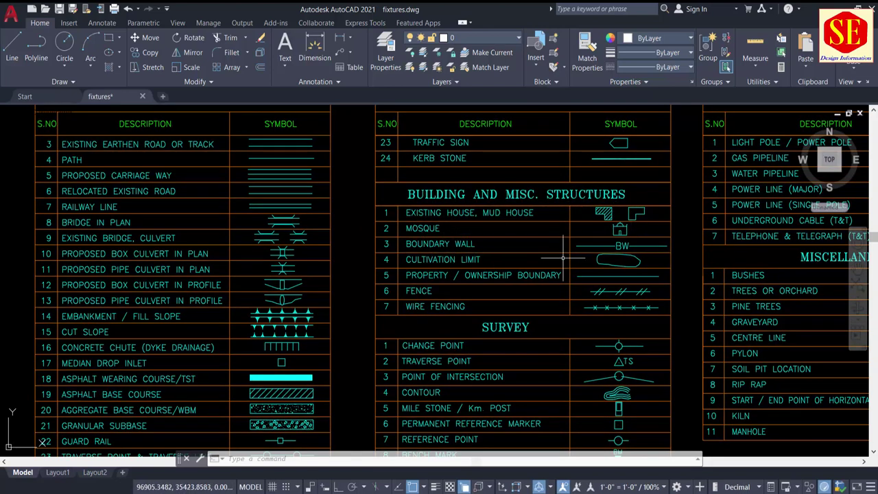
{"action": "middle_click_drag", "start_coordinate": [579, 305], "coordinate": [574, 230]}
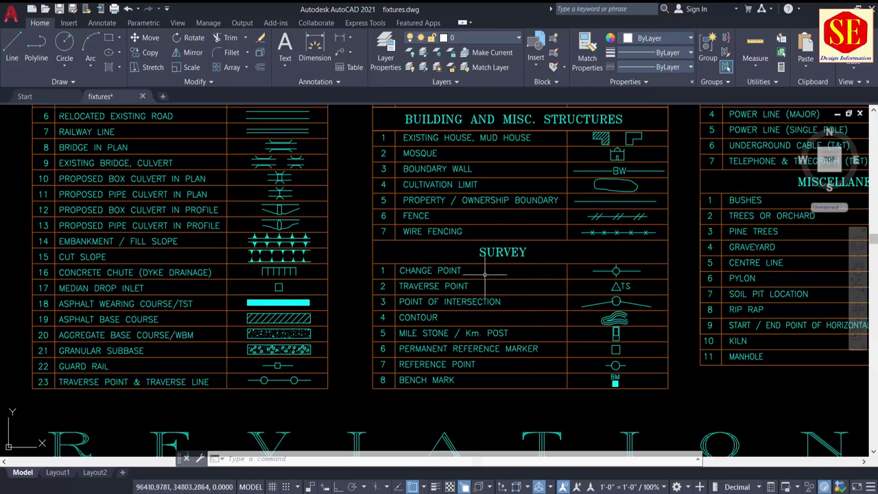
{"action": "scroll", "coordinate": [553, 318], "scroll_direction": "down", "scroll_amount": 3}
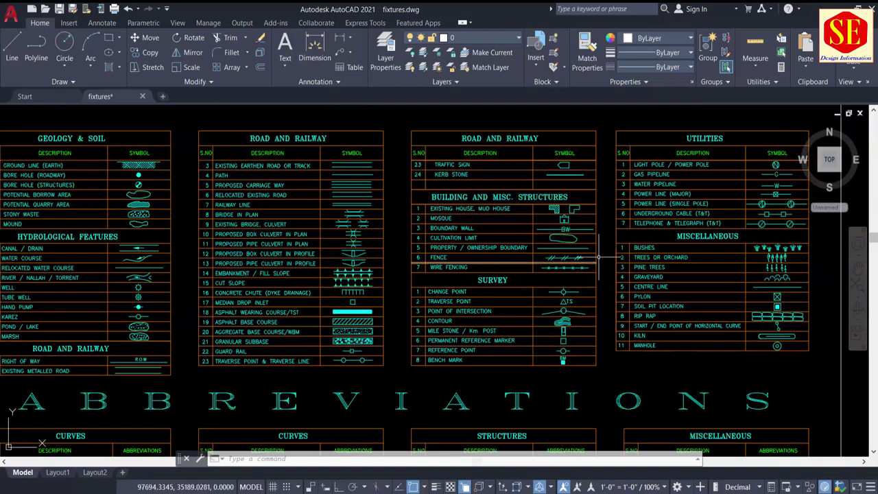
{"action": "scroll", "coordinate": [510, 283], "scroll_direction": "up", "scroll_amount": 2}
{"action": "middle_click_drag", "start_coordinate": [510, 283], "coordinate": [486, 289]}
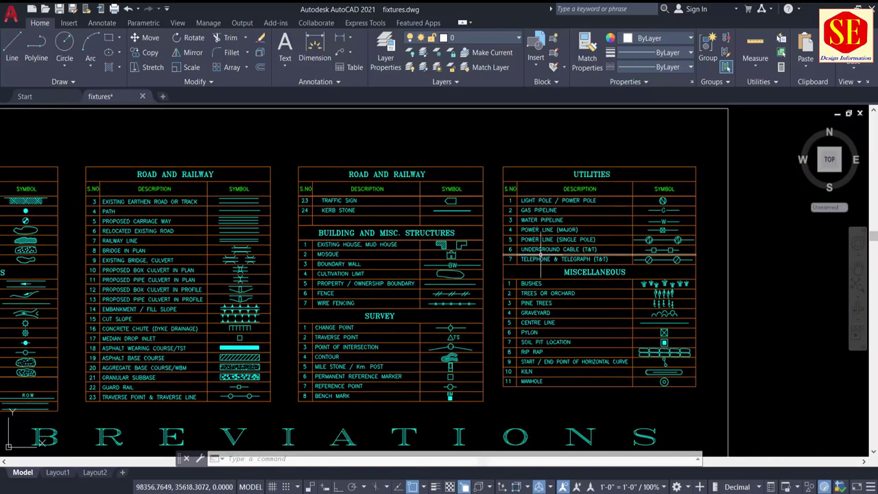
{"action": "scroll", "coordinate": [577, 220], "scroll_direction": "up", "scroll_amount": 2}
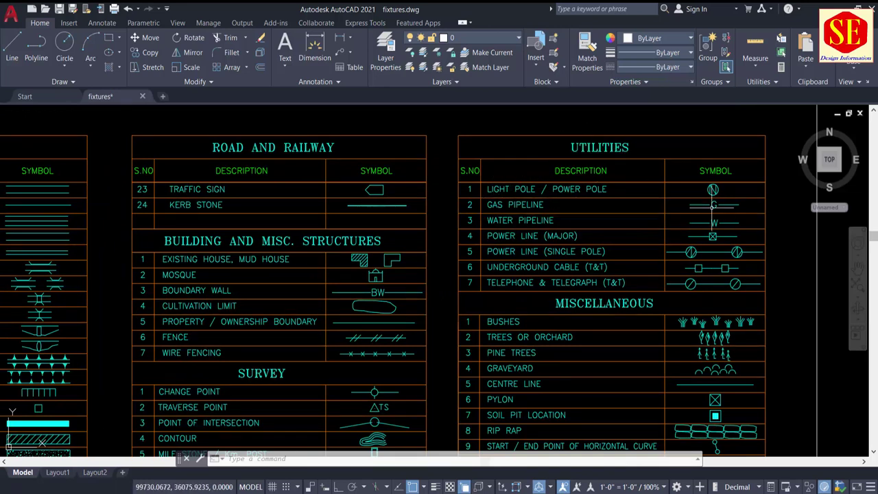
Zoom out until the legend tables and the whole ABBREVIATIONS sheet fit the viewport
{"action": "scroll", "coordinate": [684, 242], "scroll_direction": "down", "scroll_amount": 3}
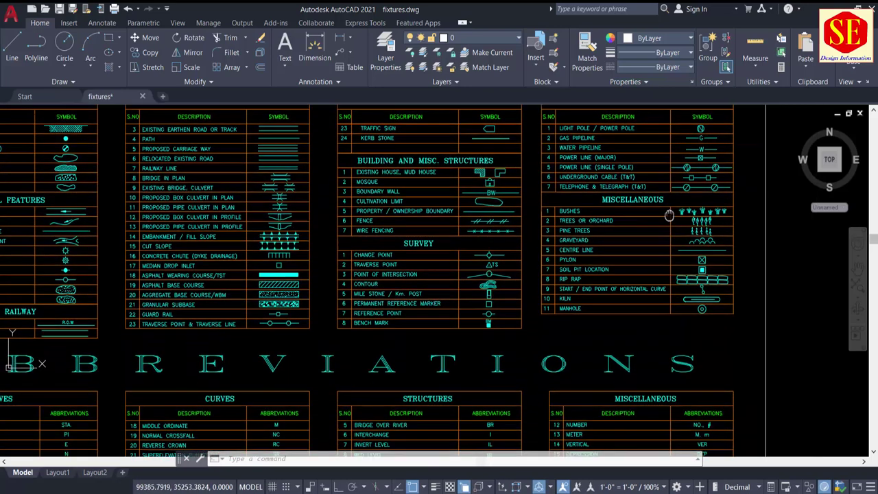
{"action": "scroll", "coordinate": [591, 206], "scroll_direction": "up", "scroll_amount": 3}
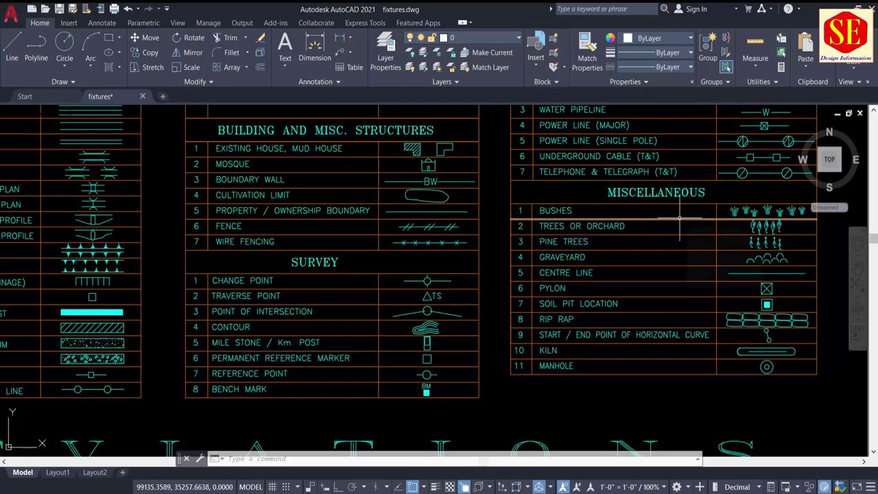
{"action": "scroll", "coordinate": [547, 242], "scroll_direction": "down", "scroll_amount": 2}
{"action": "scroll", "coordinate": [563, 220], "scroll_direction": "down", "scroll_amount": 1}
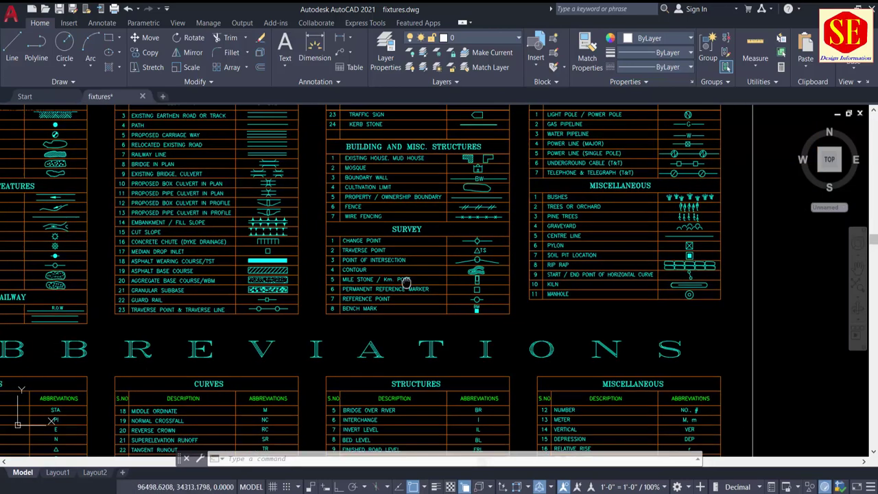
{"action": "scroll", "coordinate": [583, 196], "scroll_direction": "down", "scroll_amount": 1}
{"action": "scroll", "coordinate": [602, 168], "scroll_direction": "down", "scroll_amount": 1}
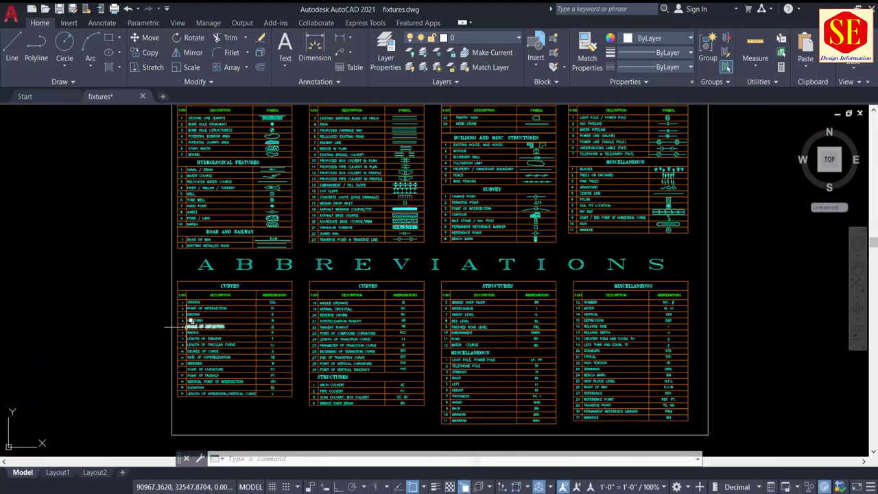
Zoom into the CURVES tables and move across the STRUCTURES and MISCELLANEOUS abbreviation tables
{"action": "scroll", "coordinate": [227, 343], "scroll_direction": "up", "scroll_amount": 1}
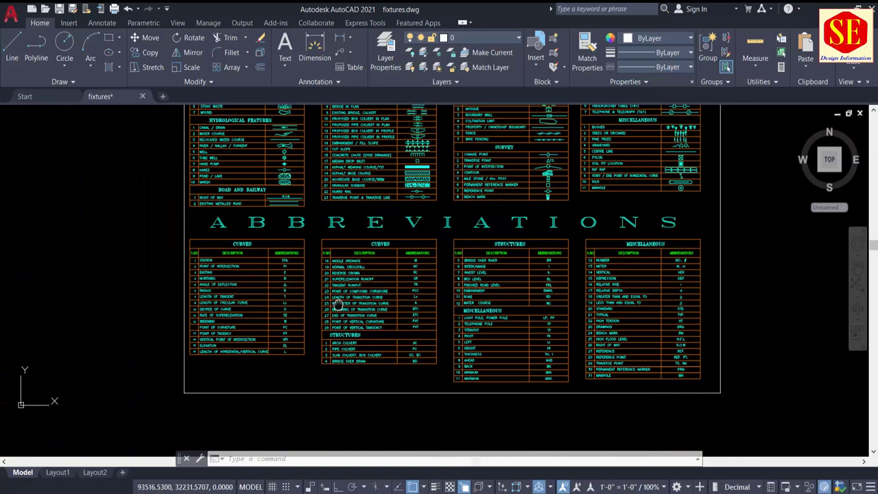
{"action": "scroll", "coordinate": [227, 343], "scroll_direction": "up", "scroll_amount": 3}
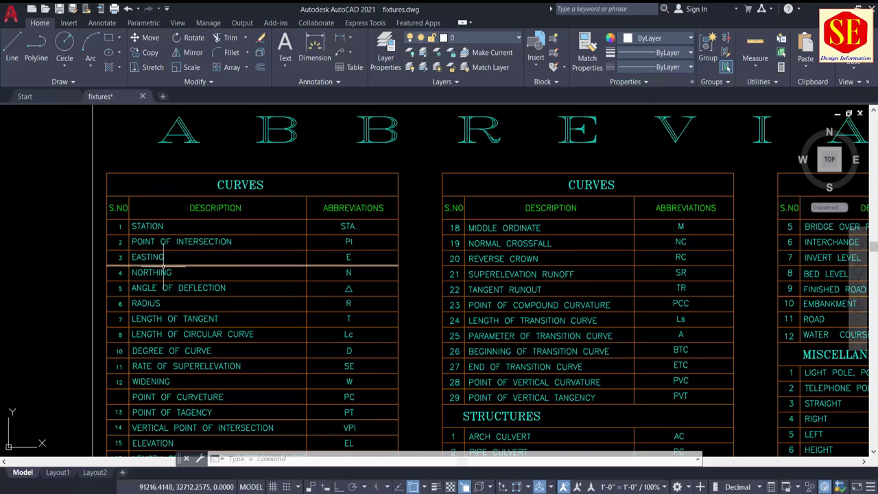
{"action": "middle_click_drag", "start_coordinate": [165, 350], "coordinate": [167, 269]}
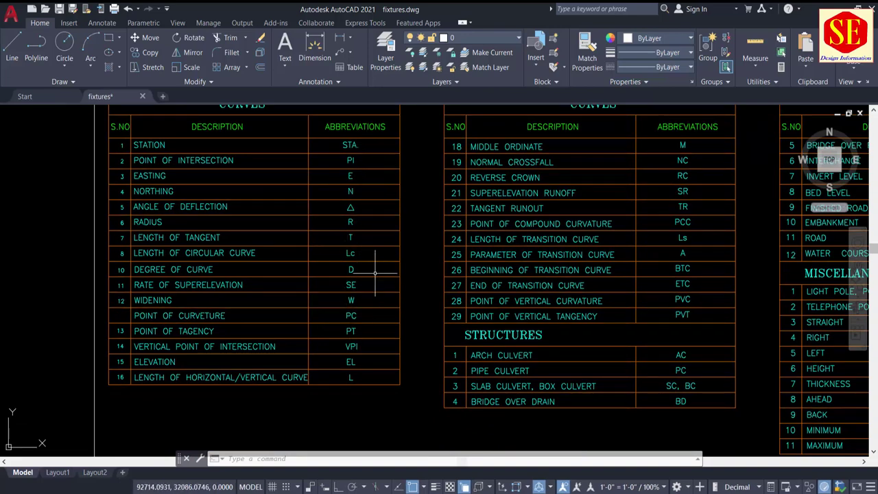
{"action": "middle_click_drag", "start_coordinate": [384, 240], "coordinate": [188, 303]}
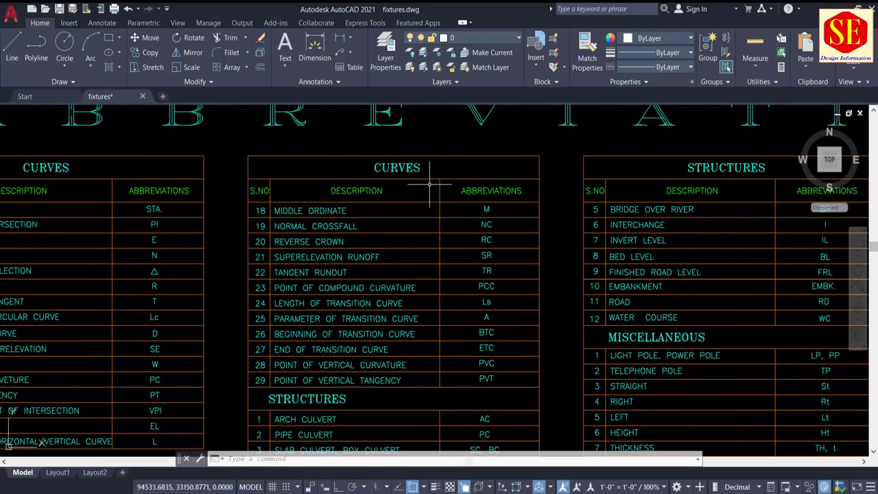
{"action": "middle_click_drag", "start_coordinate": [454, 340], "coordinate": [462, 284]}
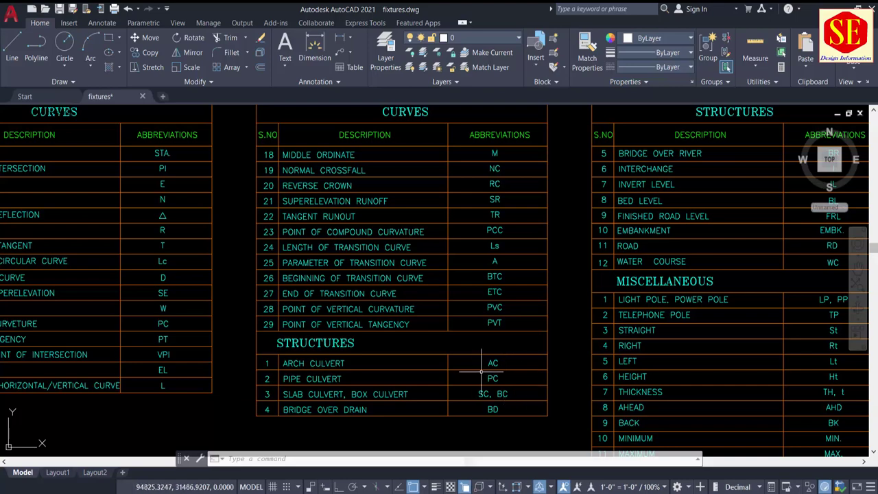
{"action": "middle_click_drag", "start_coordinate": [609, 263], "coordinate": [420, 261]}
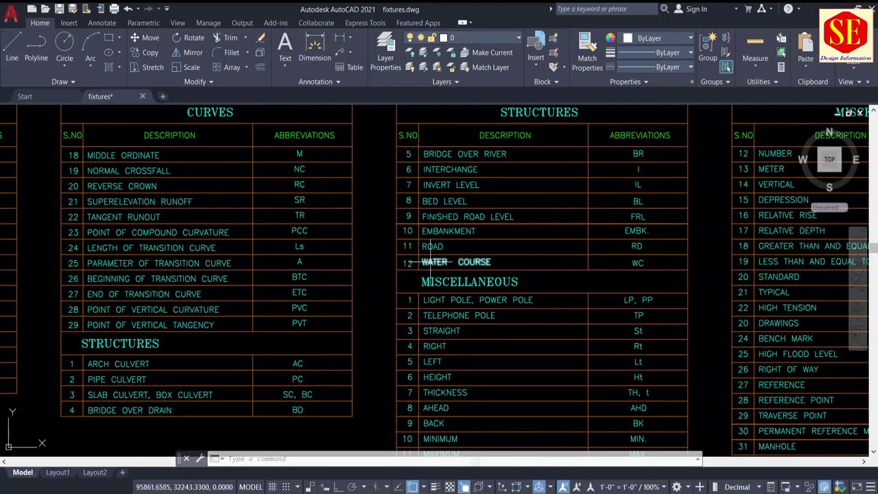
{"action": "scroll", "coordinate": [484, 171], "scroll_direction": "up", "scroll_amount": 1}
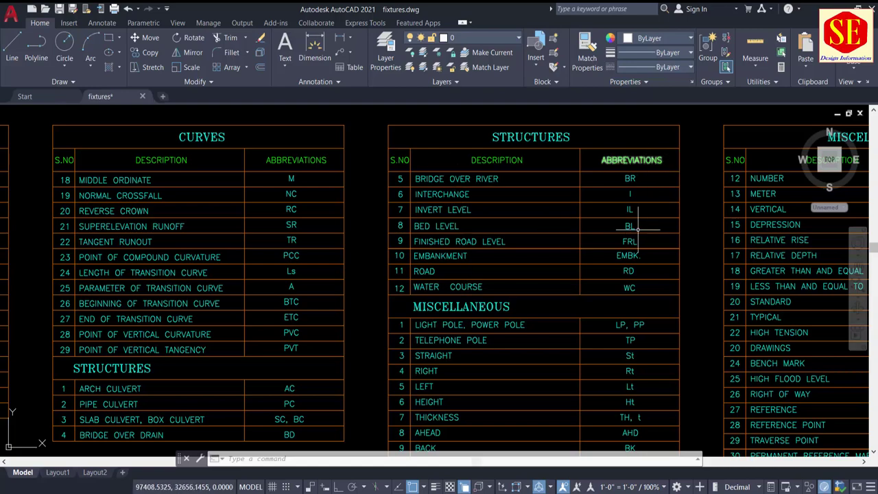
{"action": "mouse_move", "coordinate": [628, 232]}
{"action": "middle_mouse_down"}
{"action": "mouse_move", "coordinate": [626, 166]}
{"action": "mouse_move", "coordinate": [578, 178]}
{"action": "middle_mouse_up"}
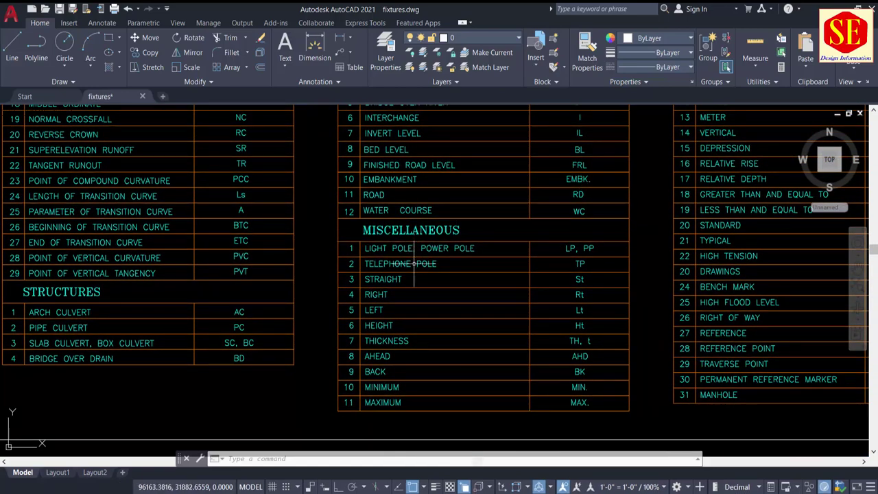
Zoom out over the ABBREVIATIONS sheet, then bring the Electrical Symbols sheet into view and zoom in
{"action": "scroll", "coordinate": [427, 341], "scroll_direction": "down", "scroll_amount": 3}
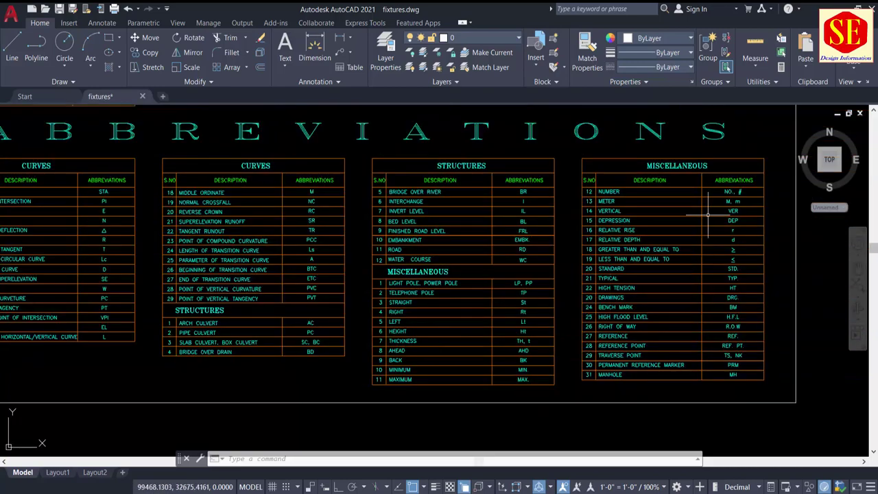
{"action": "scroll", "coordinate": [694, 178], "scroll_direction": "down", "scroll_amount": 1}
{"action": "middle_click_drag", "start_coordinate": [618, 166], "coordinate": [608, 302]}
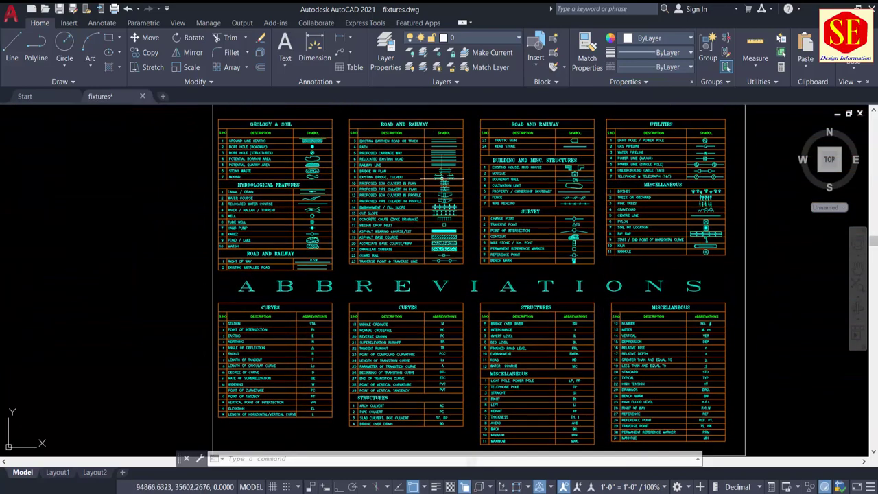
{"action": "scroll", "coordinate": [490, 196], "scroll_direction": "down", "scroll_amount": 4}
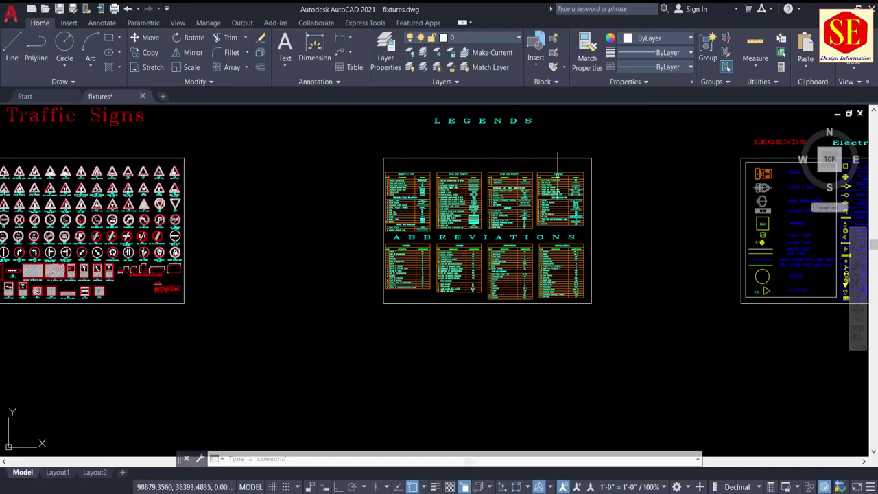
{"action": "middle_click_drag", "start_coordinate": [627, 170], "coordinate": [326, 172]}
{"action": "scroll", "coordinate": [538, 141], "scroll_direction": "up", "scroll_amount": 2}
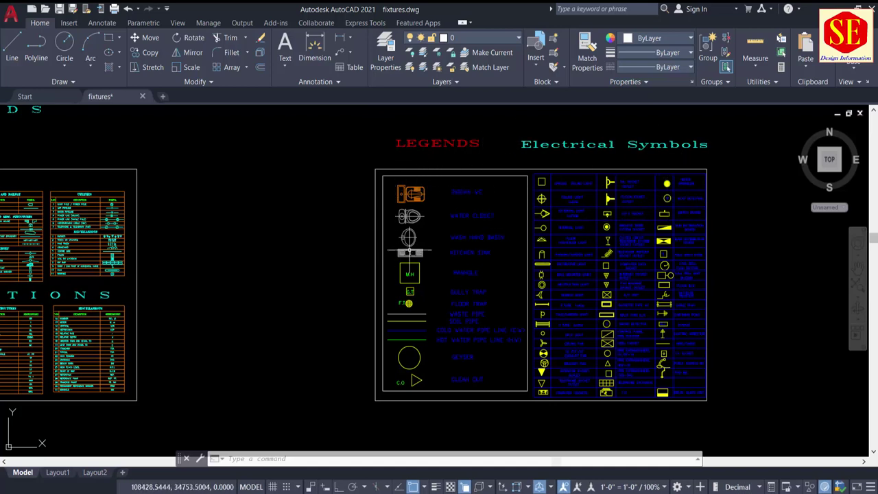
Inspect the fixture and electrical symbol legend, including its lower table rows
{"action": "scroll", "coordinate": [417, 233], "scroll_direction": "up", "scroll_amount": 2}
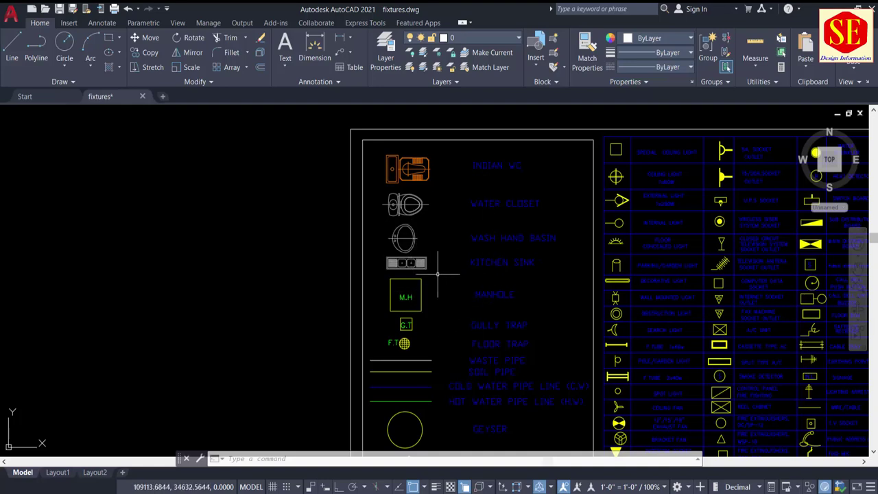
{"action": "middle_click_drag", "start_coordinate": [441, 329], "coordinate": [447, 275]}
{"action": "scroll", "coordinate": [441, 302], "scroll_direction": "down", "scroll_amount": 2}
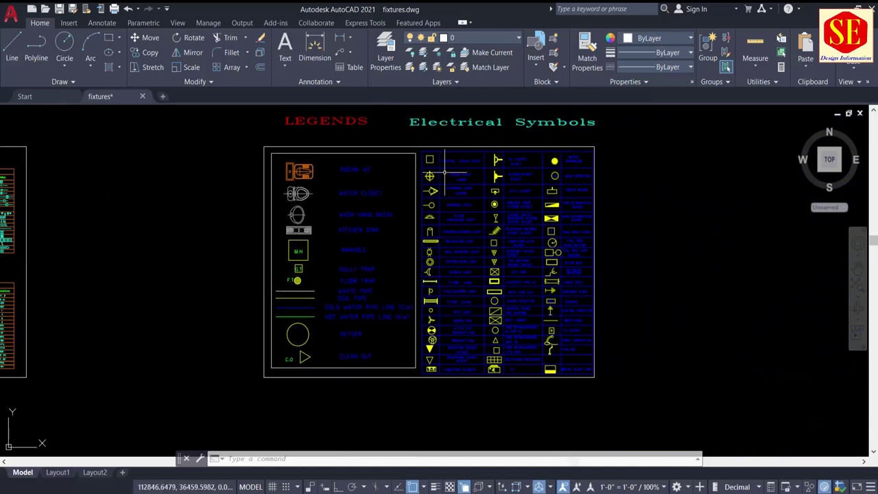
{"action": "scroll", "coordinate": [445, 172], "scroll_direction": "up", "scroll_amount": 4}
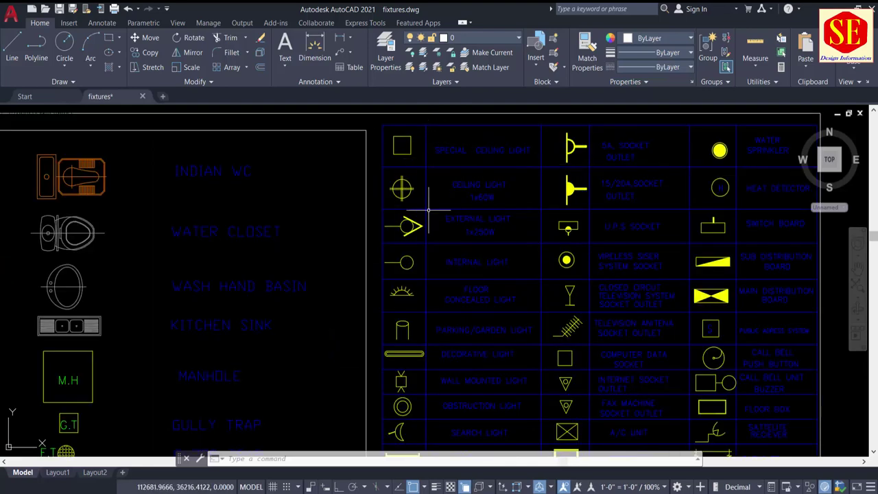
{"action": "scroll", "coordinate": [525, 214], "scroll_direction": "down", "scroll_amount": 2}
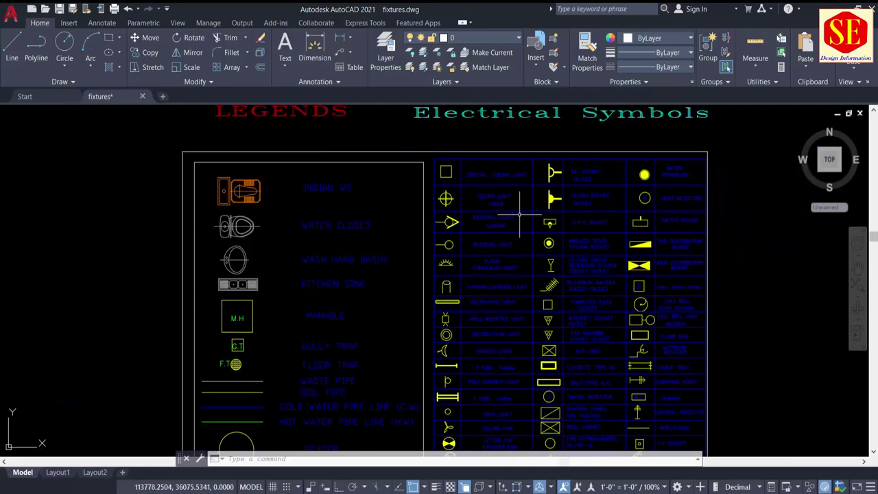
{"action": "middle_click_drag", "start_coordinate": [594, 268], "coordinate": [593, 215]}
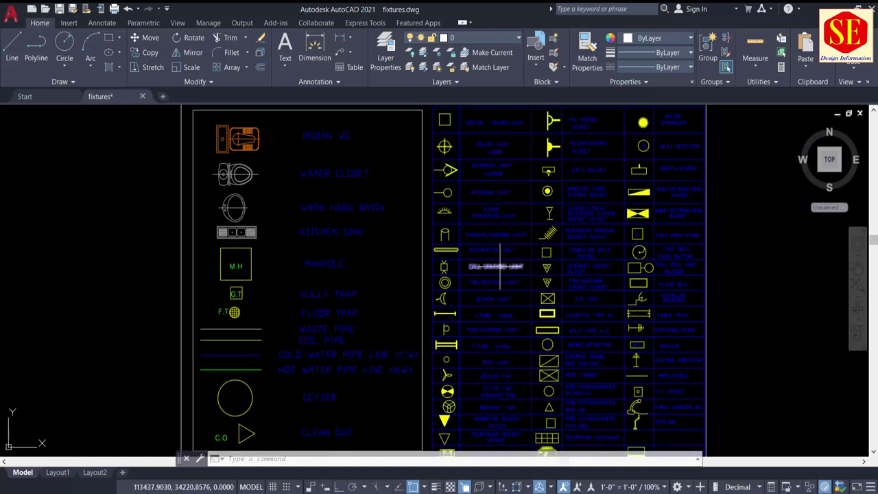
{"action": "scroll", "coordinate": [531, 263], "scroll_direction": "down", "scroll_amount": 2}
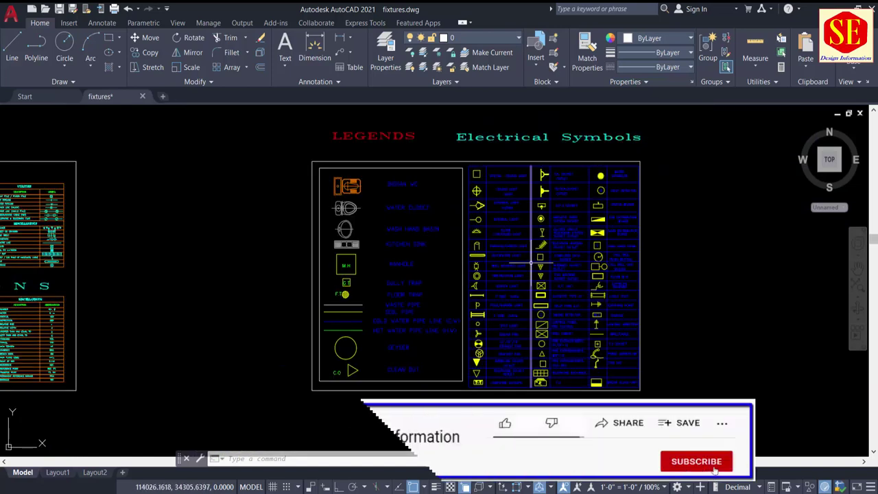
{"action": "scroll", "coordinate": [638, 223], "scroll_direction": "up", "scroll_amount": 2}
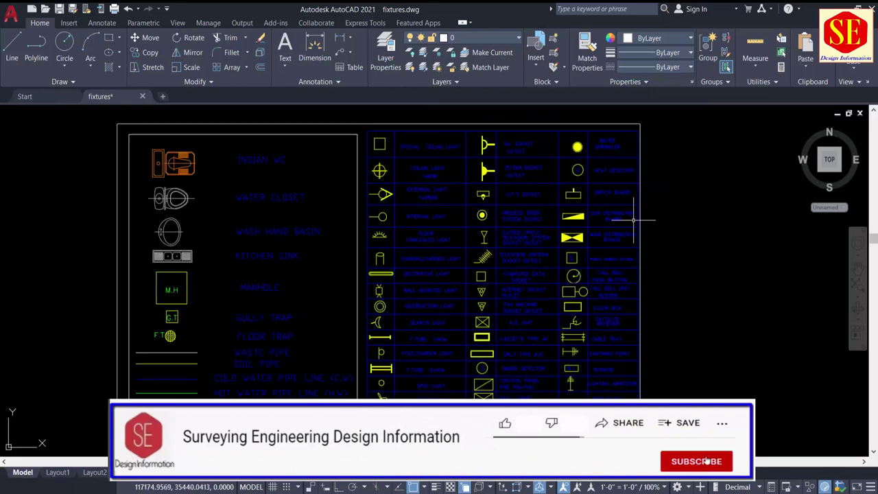
Zoom out to an overview of all symbol sheets, including Bath Items and Kitchen Items
{"action": "scroll", "coordinate": [572, 258], "scroll_direction": "down", "scroll_amount": 2}
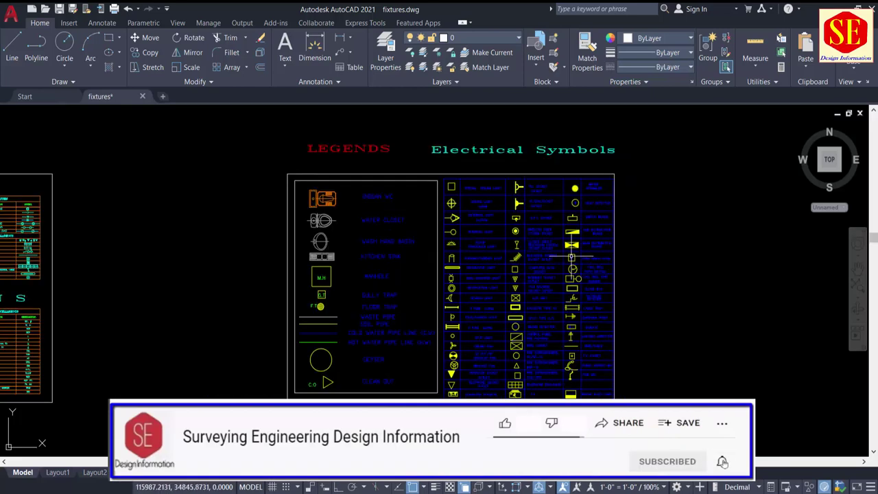
{"action": "scroll", "coordinate": [571, 258], "scroll_direction": "down", "scroll_amount": 2}
{"action": "scroll", "coordinate": [582, 243], "scroll_direction": "down", "scroll_amount": 2}
{"action": "middle_click_drag", "start_coordinate": [349, 331], "coordinate": [594, 251]}
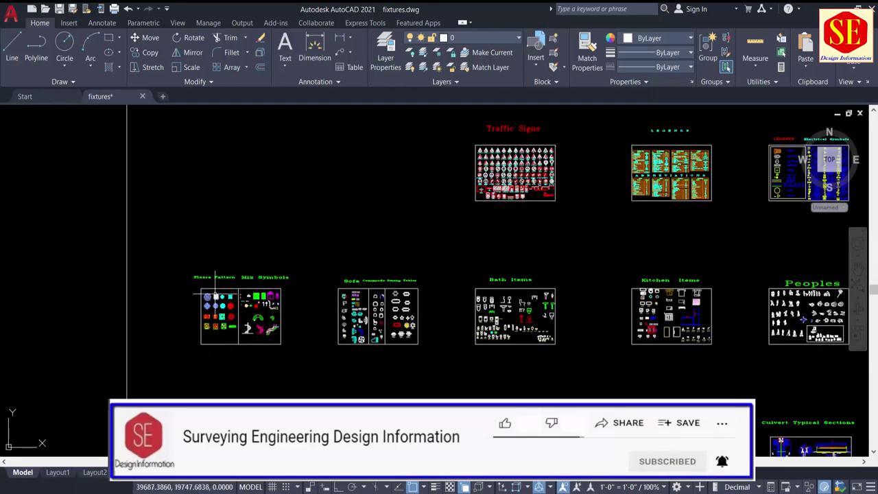
Bring the Floors Pattern block and the Mix Symbols title into view
{"action": "scroll", "coordinate": [204, 277], "scroll_direction": "up", "scroll_amount": 4}
{"action": "scroll", "coordinate": [204, 276], "scroll_direction": "up", "scroll_amount": 2}
{"action": "middle_click_drag", "start_coordinate": [204, 276], "coordinate": [193, 226]}
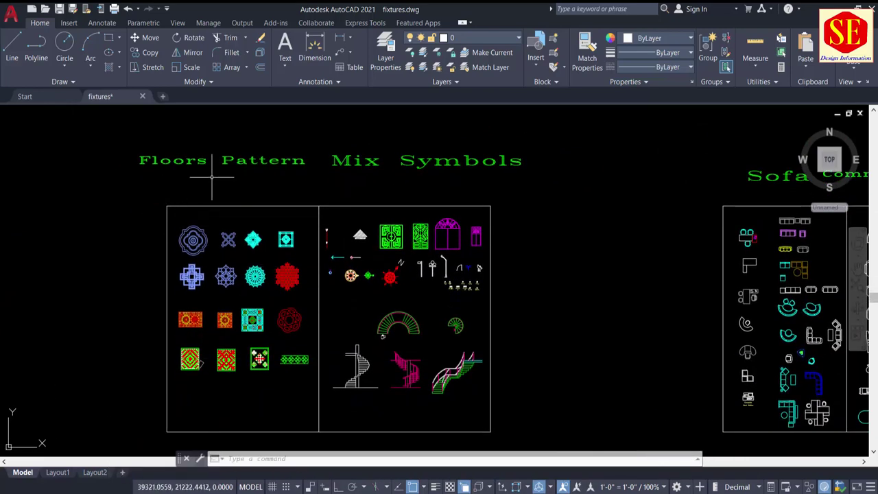
{"action": "scroll", "coordinate": [200, 345], "scroll_direction": "up", "scroll_amount": 2}
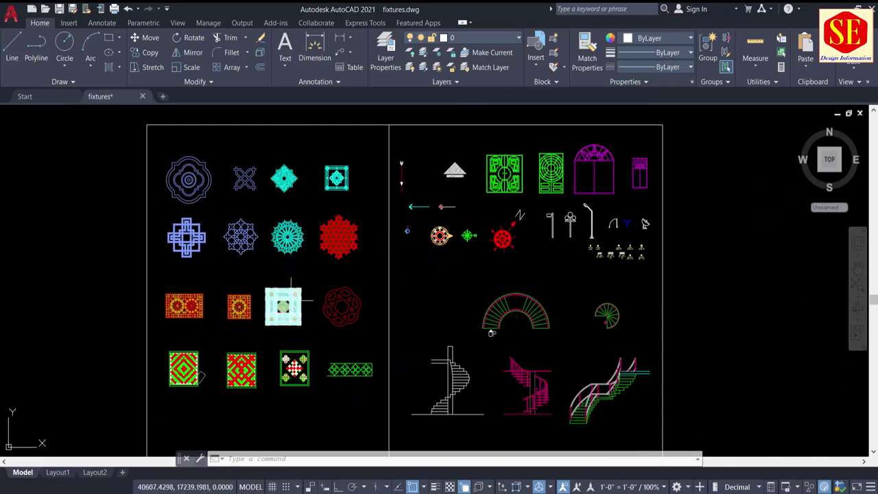
{"action": "middle_click_drag", "start_coordinate": [344, 269], "coordinate": [186, 275]}
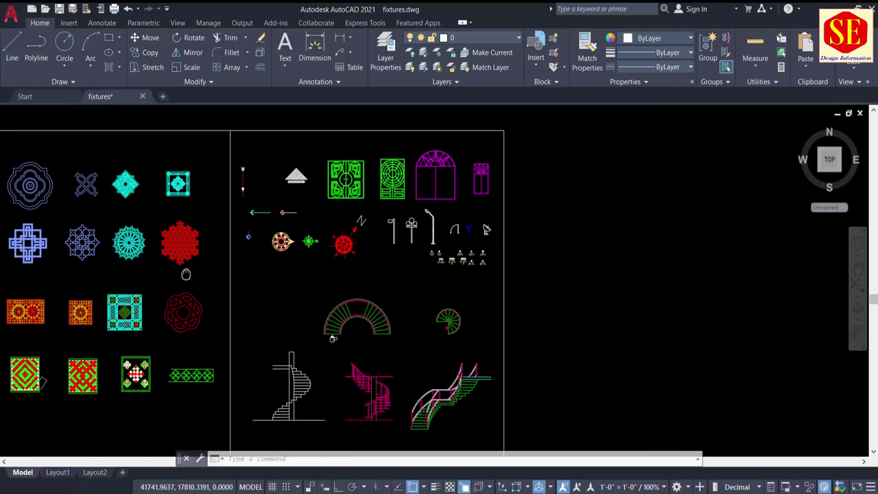
{"action": "scroll", "coordinate": [244, 190], "scroll_direction": "up", "scroll_amount": 1}
{"action": "scroll", "coordinate": [244, 190], "scroll_direction": "down", "scroll_amount": 1}
{"action": "middle_click_drag", "start_coordinate": [243, 190], "coordinate": [247, 284]}
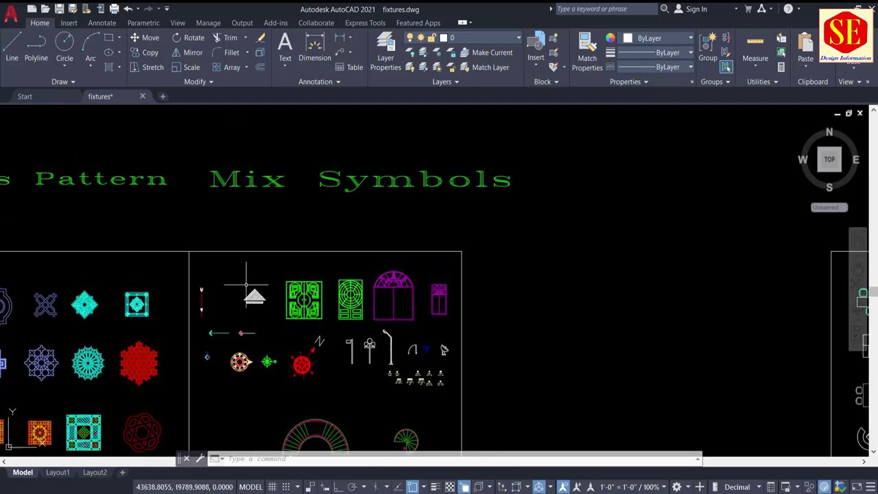
Zoom in on the upper row of mixed symbols: compass, lamp-post and stair symbols
{"action": "middle_click_drag", "start_coordinate": [323, 235], "coordinate": [324, 183]}
{"action": "scroll", "coordinate": [202, 254], "scroll_direction": "up", "scroll_amount": 2}
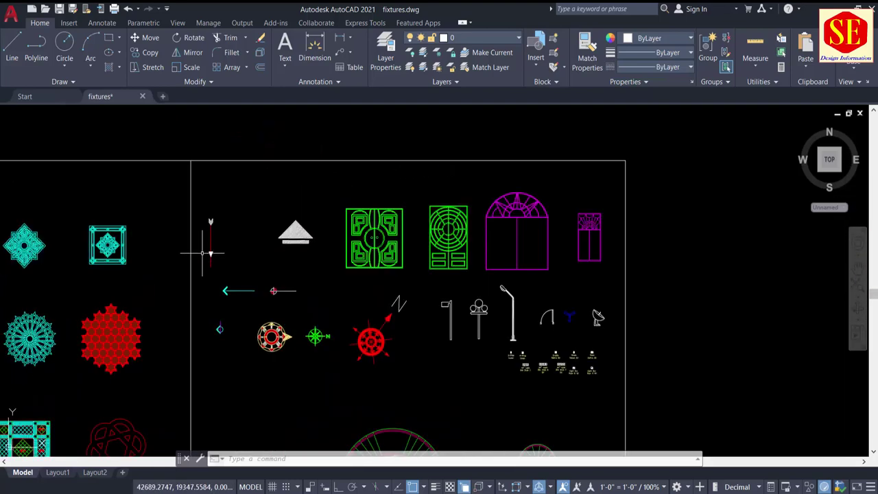
{"action": "scroll", "coordinate": [260, 294], "scroll_direction": "up", "scroll_amount": 2}
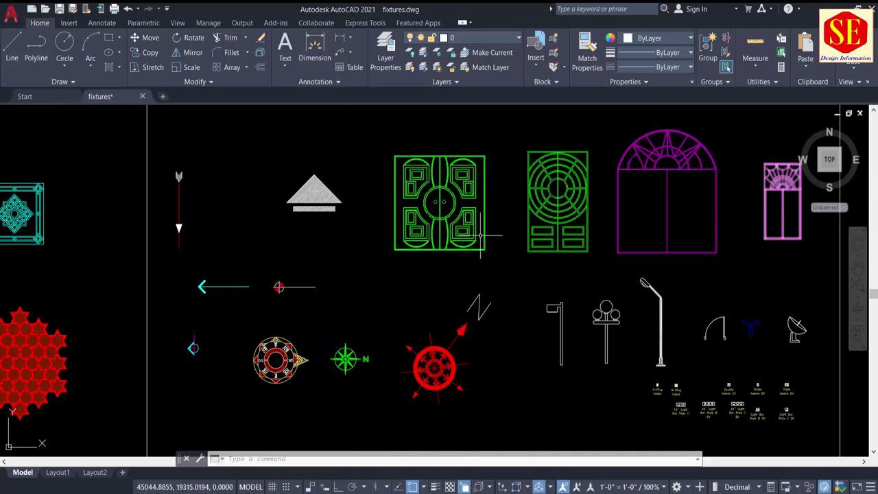
{"action": "middle_click_drag", "start_coordinate": [515, 282], "coordinate": [503, 206]}
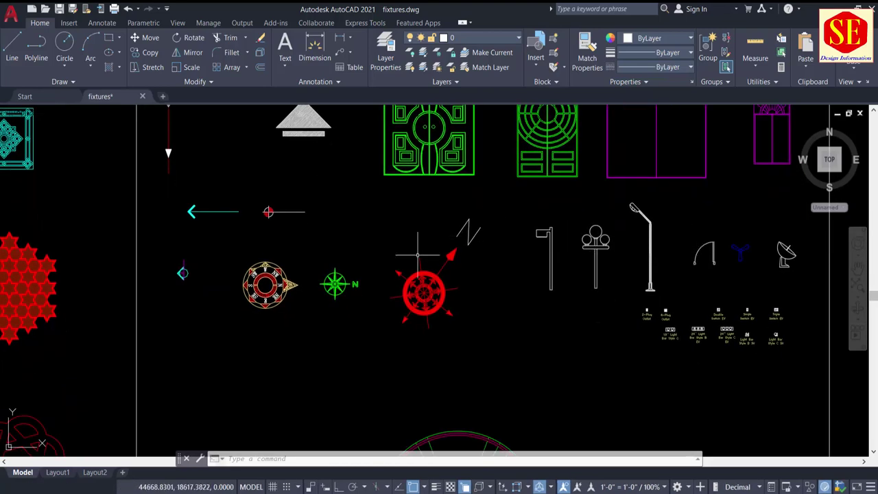
{"action": "middle_click_drag", "start_coordinate": [363, 318], "coordinate": [372, 170]}
{"action": "scroll", "coordinate": [433, 186], "scroll_direction": "down", "scroll_amount": 2}
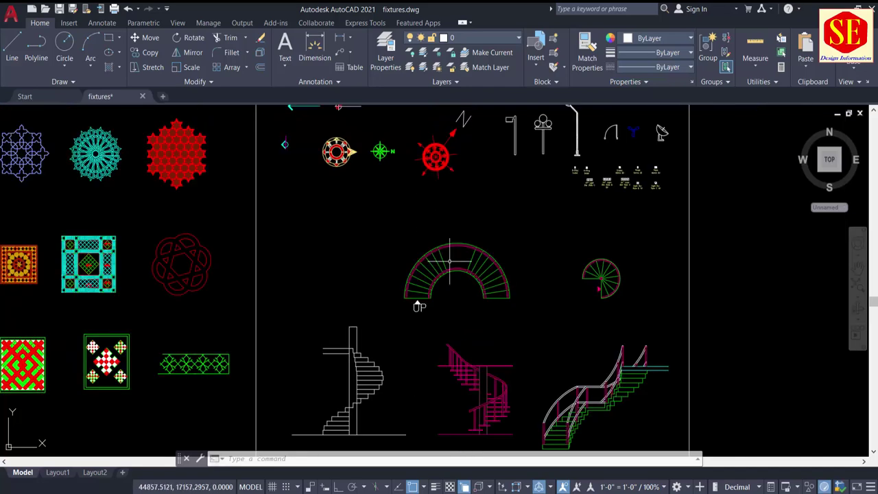
{"action": "middle_click_drag", "start_coordinate": [449, 261], "coordinate": [442, 208]}
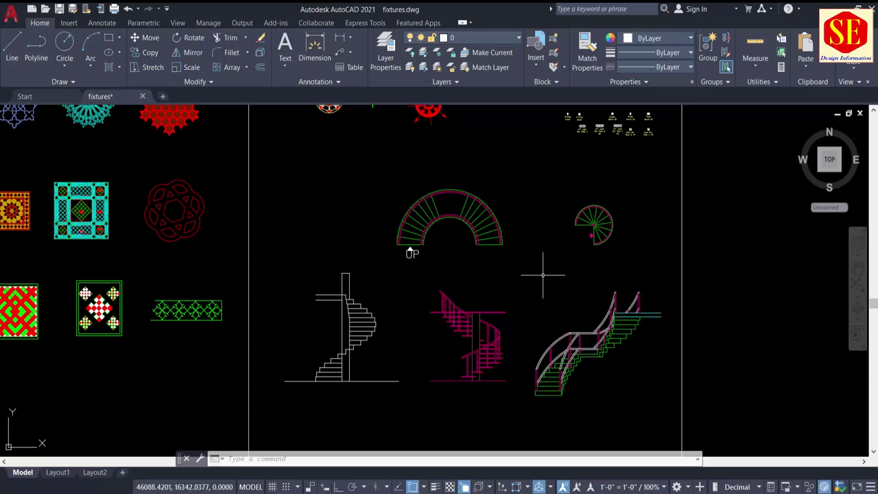
Zoom in on the outlet and switch symbol labels
{"action": "scroll", "coordinate": [530, 264], "scroll_direction": "down", "scroll_amount": 2}
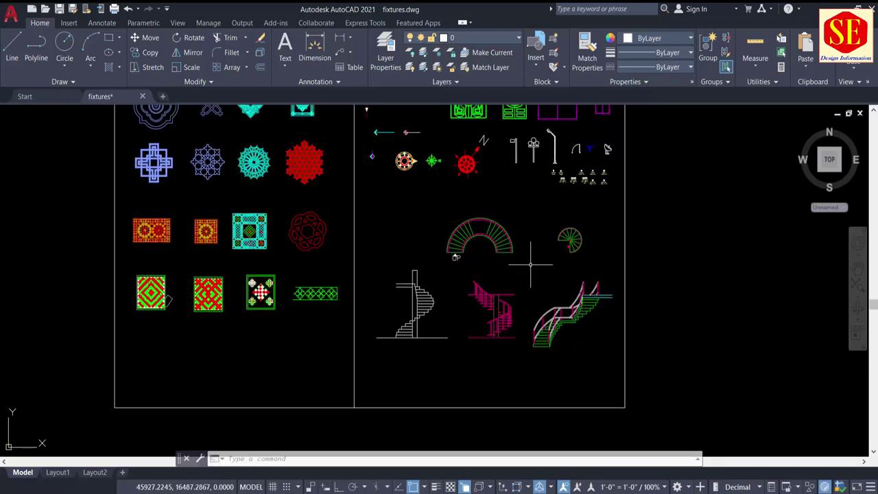
{"action": "scroll", "coordinate": [542, 237], "scroll_direction": "down", "scroll_amount": 1}
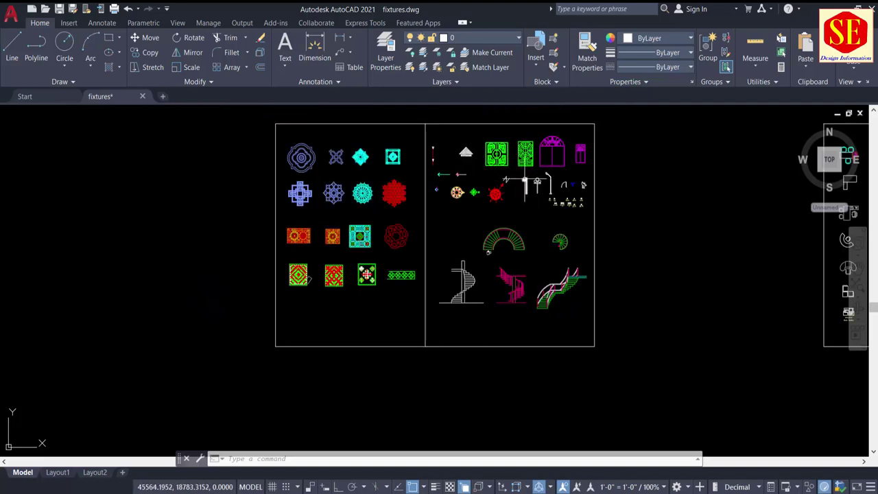
{"action": "scroll", "coordinate": [473, 274], "scroll_direction": "up", "scroll_amount": 1}
{"action": "scroll", "coordinate": [439, 329], "scroll_direction": "up", "scroll_amount": 1}
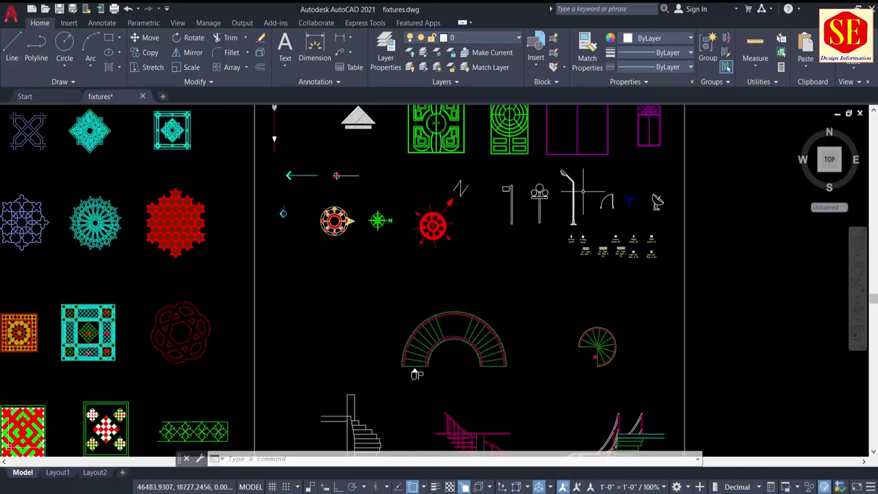
{"action": "scroll", "coordinate": [638, 206], "scroll_direction": "up", "scroll_amount": 3}
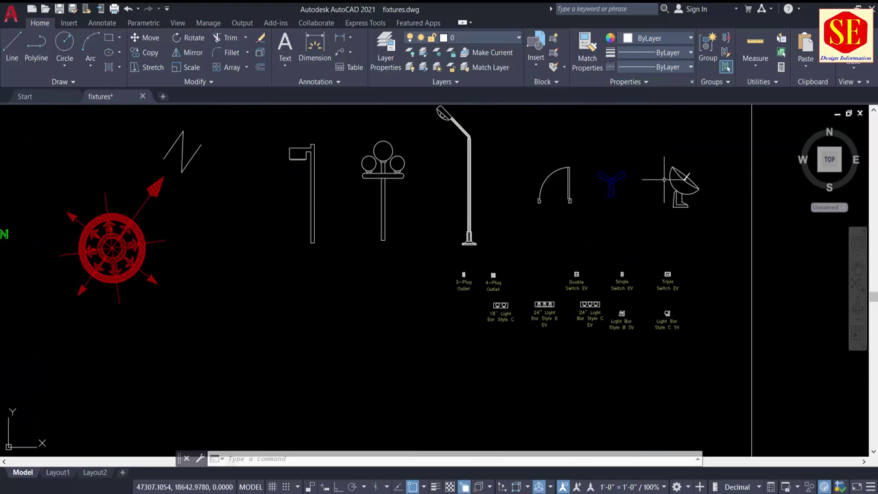
{"action": "scroll", "coordinate": [705, 174], "scroll_direction": "up", "scroll_amount": 2}
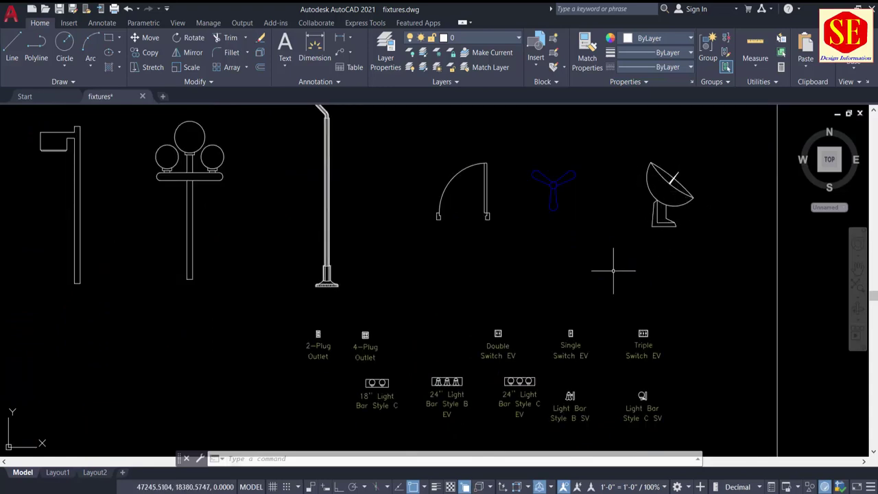
{"action": "middle_click_drag", "start_coordinate": [614, 270], "coordinate": [598, 206]}
{"action": "scroll", "coordinate": [594, 218], "scroll_direction": "up", "scroll_amount": 2}
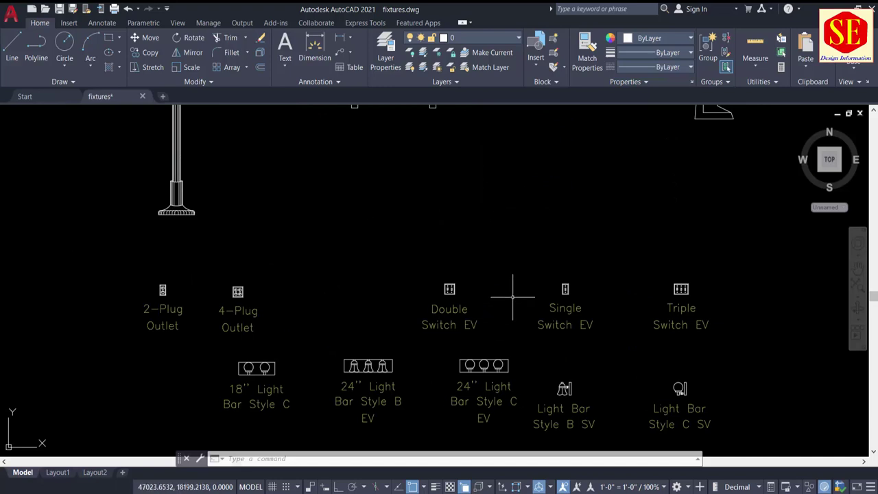
Zoom out to show the floor-pattern and Mix Symbols sheets in full
{"action": "scroll", "coordinate": [486, 284], "scroll_direction": "down", "scroll_amount": 2}
{"action": "scroll", "coordinate": [487, 284], "scroll_direction": "down", "scroll_amount": 2}
{"action": "scroll", "coordinate": [486, 280], "scroll_direction": "down", "scroll_amount": 4}
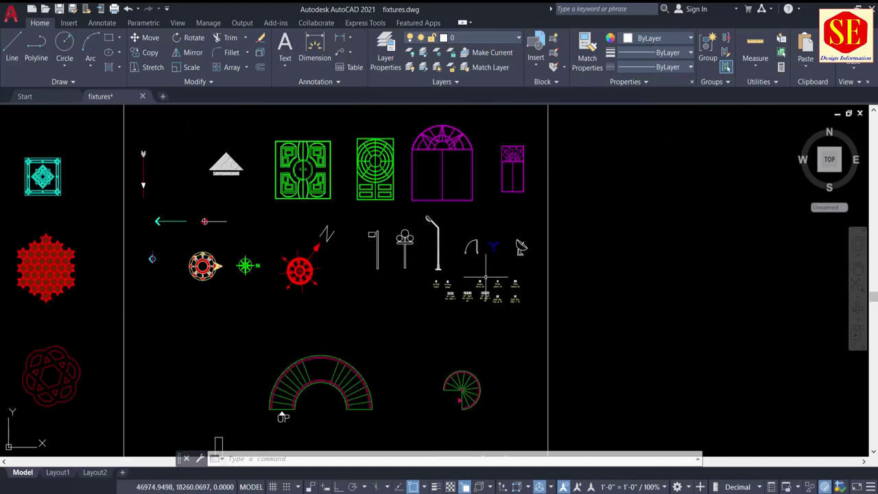
{"action": "scroll", "coordinate": [480, 274], "scroll_direction": "down", "scroll_amount": 2}
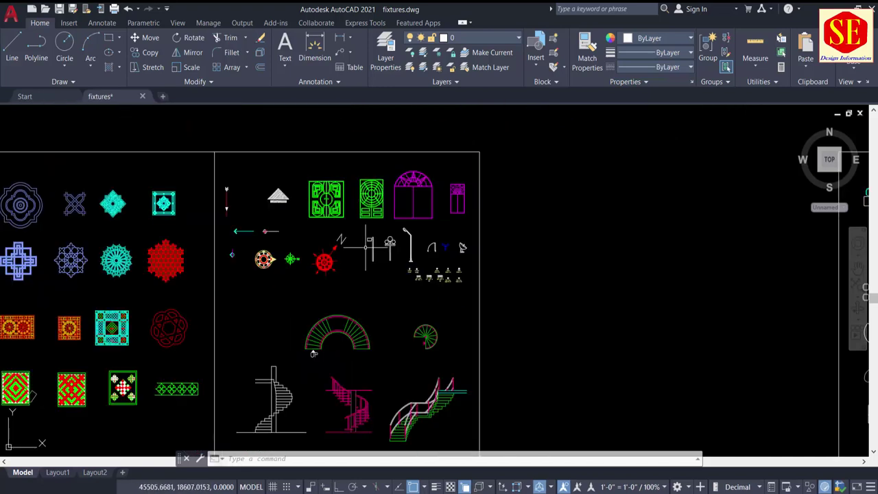
{"action": "scroll", "coordinate": [474, 212], "scroll_direction": "down", "scroll_amount": 2}
Centre the Sofa, Commode and Dining Tables sheet with its title visible
{"action": "scroll", "coordinate": [473, 210], "scroll_direction": "down", "scroll_amount": 2}
{"action": "middle_click_drag", "start_coordinate": [578, 209], "coordinate": [464, 209]}
{"action": "scroll", "coordinate": [535, 221], "scroll_direction": "up", "scroll_amount": 2}
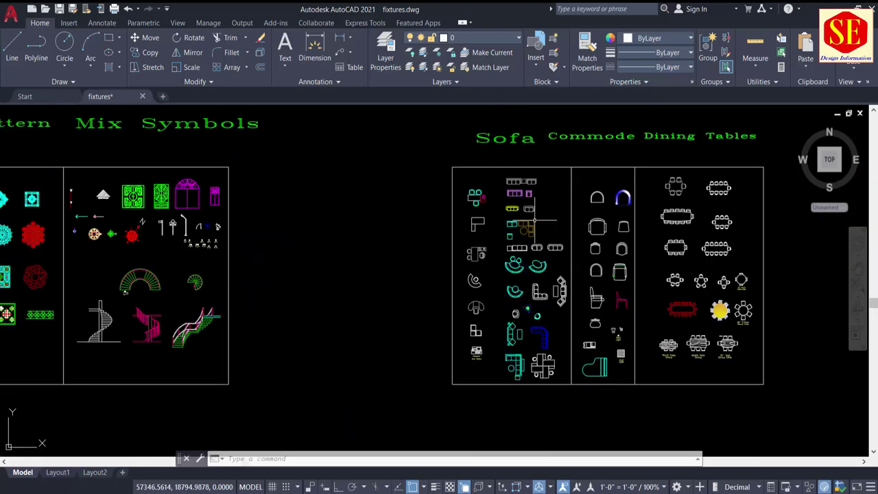
{"action": "middle_click_drag", "start_coordinate": [610, 218], "coordinate": [567, 218]}
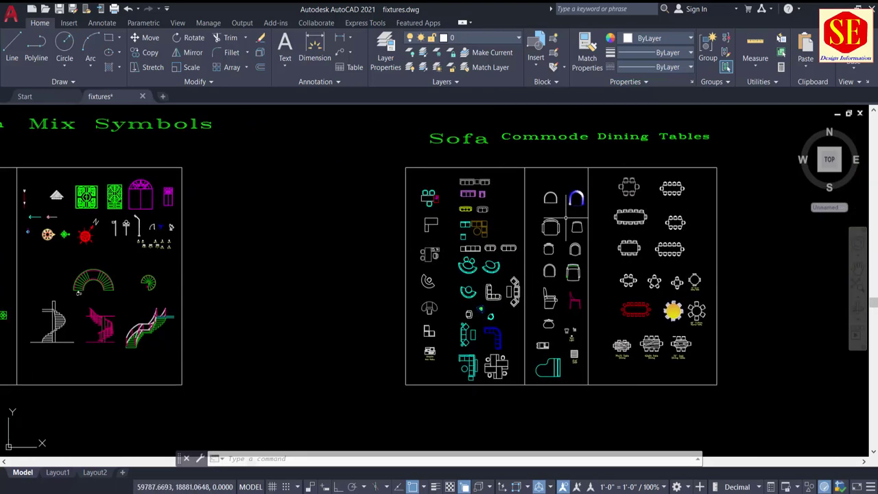
{"action": "scroll", "coordinate": [576, 217], "scroll_direction": "up", "scroll_amount": 2}
{"action": "middle_click_drag", "start_coordinate": [514, 156], "coordinate": [505, 253]}
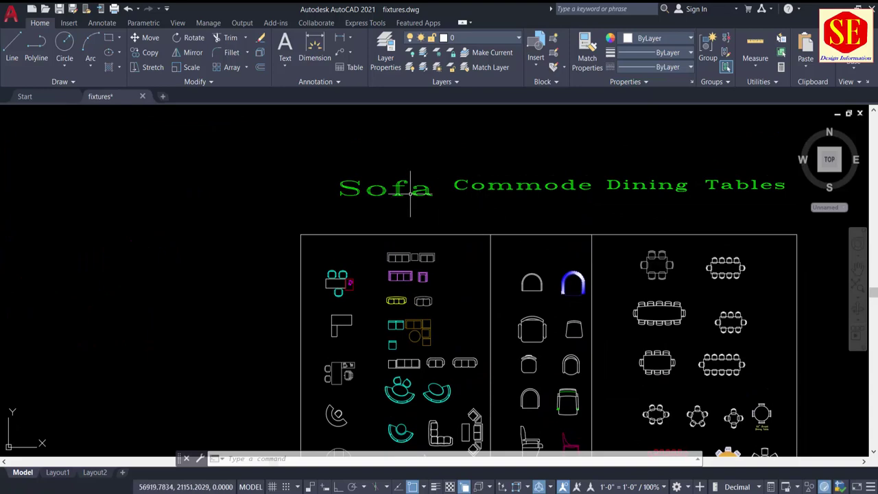
Review the sofa and lower furniture symbol rows, bringing the dining tables to the centre
{"action": "middle_click_drag", "start_coordinate": [392, 326], "coordinate": [401, 160]}
{"action": "scroll", "coordinate": [405, 140], "scroll_direction": "up", "scroll_amount": 3}
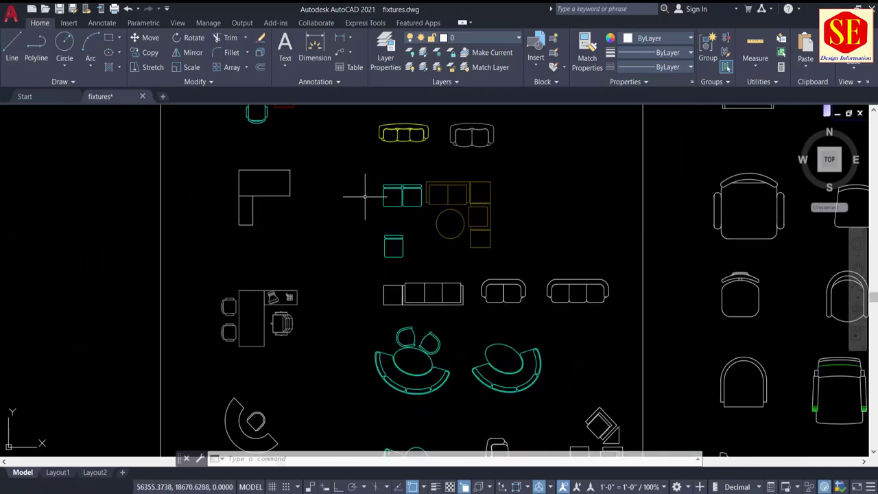
{"action": "scroll", "coordinate": [320, 180], "scroll_direction": "down", "scroll_amount": 2}
{"action": "scroll", "coordinate": [336, 310], "scroll_direction": "down", "scroll_amount": 2}
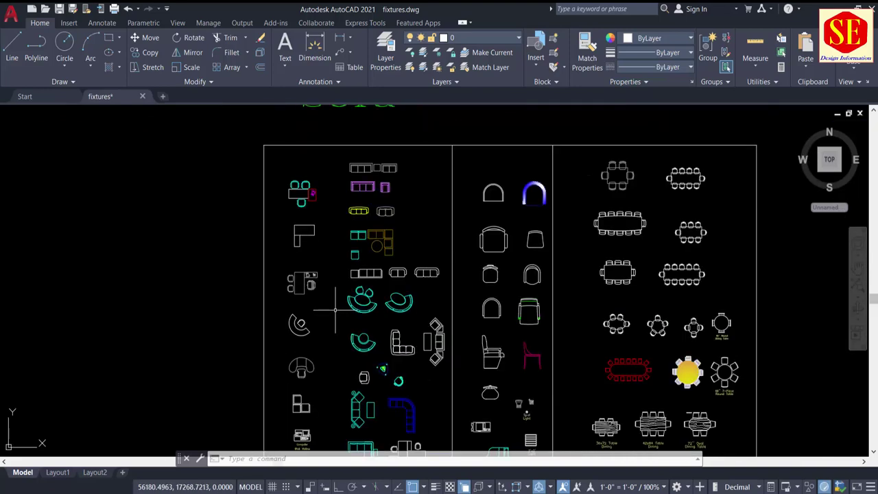
{"action": "mouse_move", "coordinate": [378, 309]}
{"action": "middle_mouse_down"}
{"action": "mouse_move", "coordinate": [378, 280]}
{"action": "mouse_move", "coordinate": [396, 256]}
{"action": "middle_mouse_up"}
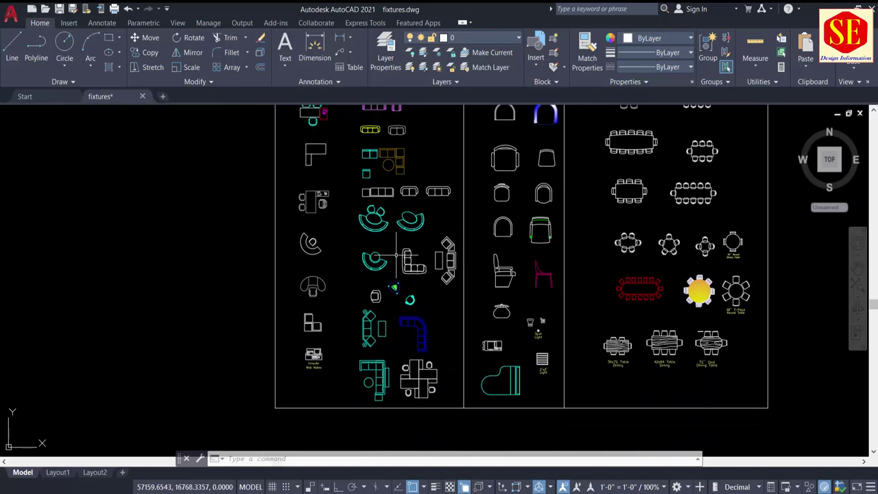
{"action": "middle_click_drag", "start_coordinate": [417, 280], "coordinate": [380, 357]}
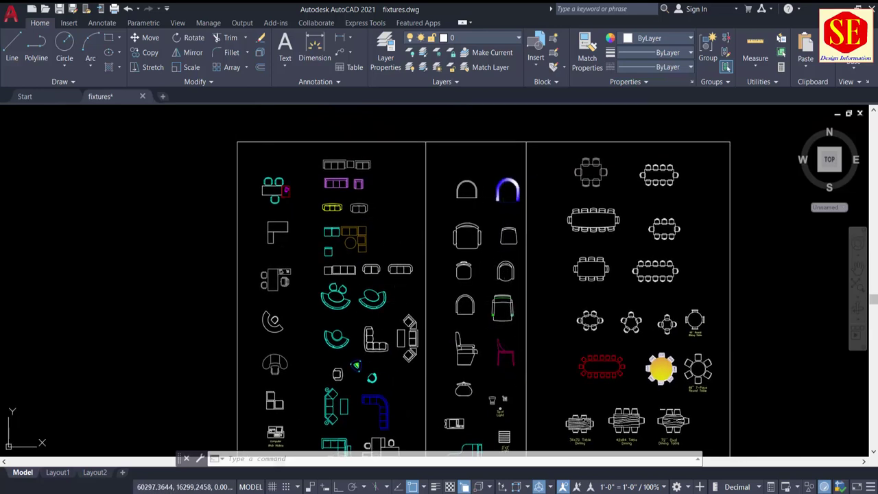
{"action": "mouse_move", "coordinate": [514, 297]}
{"action": "middle_mouse_down"}
{"action": "mouse_move", "coordinate": [500, 223]}
{"action": "mouse_move", "coordinate": [453, 311]}
{"action": "middle_mouse_up"}
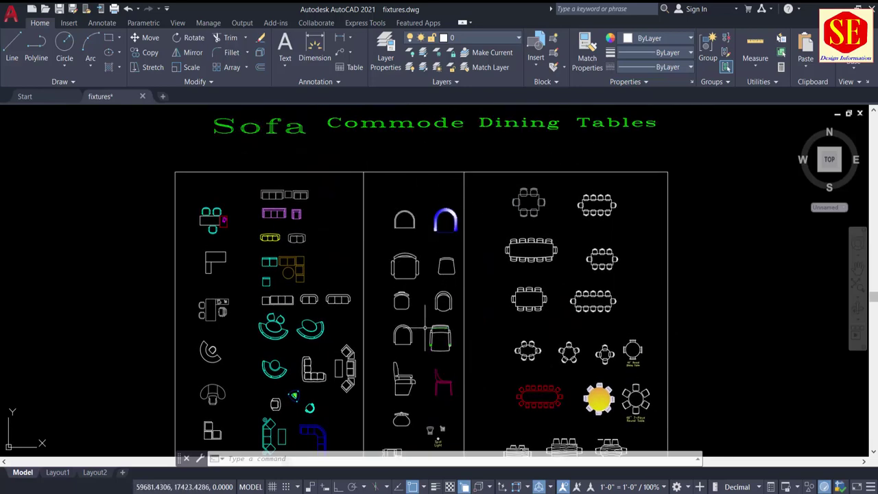
{"action": "middle_click_drag", "start_coordinate": [599, 314], "coordinate": [496, 292]}
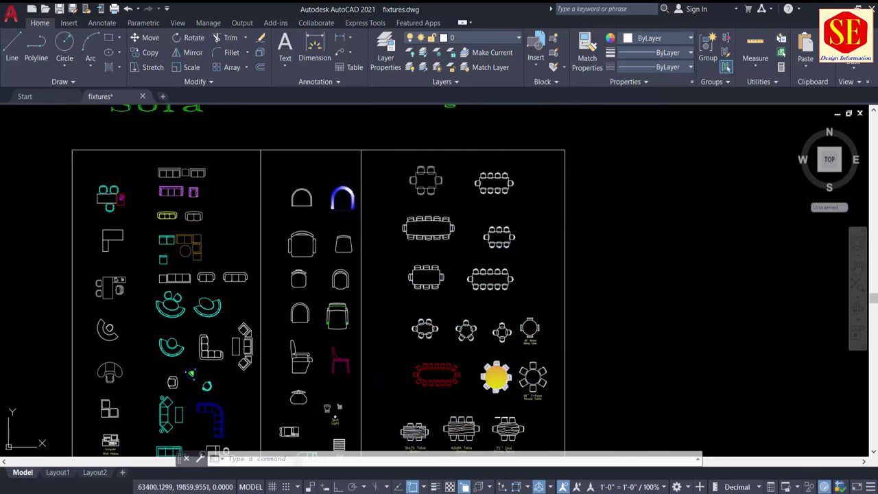
Select a dining-table block and explode it with X
{"action": "left_click", "coordinate": [506, 173]}
{"action": "type", "text": "x"}
{"action": "key", "text": "Return"}
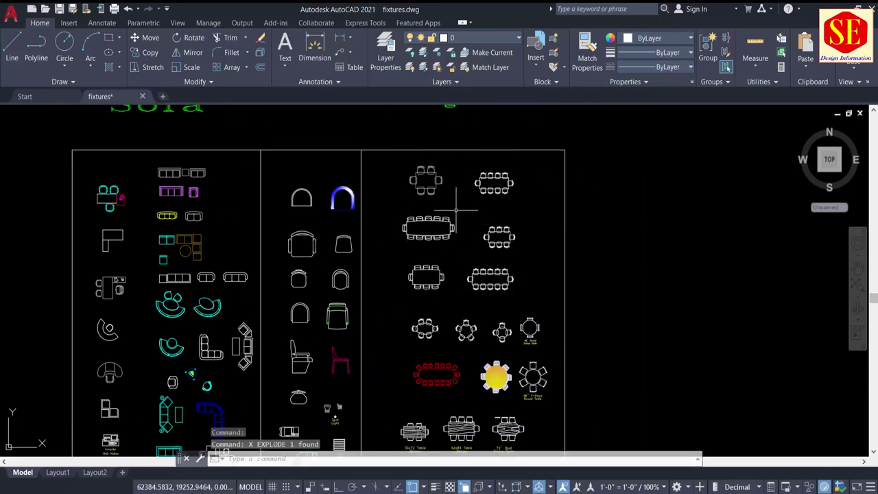
Look over the upper dining tables, ending with the sheet beside Bath Items
{"action": "scroll", "coordinate": [455, 210], "scroll_direction": "up", "scroll_amount": 1}
{"action": "scroll", "coordinate": [480, 274], "scroll_direction": "up", "scroll_amount": 1}
{"action": "scroll", "coordinate": [522, 204], "scroll_direction": "up", "scroll_amount": 3}
{"action": "scroll", "coordinate": [515, 192], "scroll_direction": "down", "scroll_amount": 2}
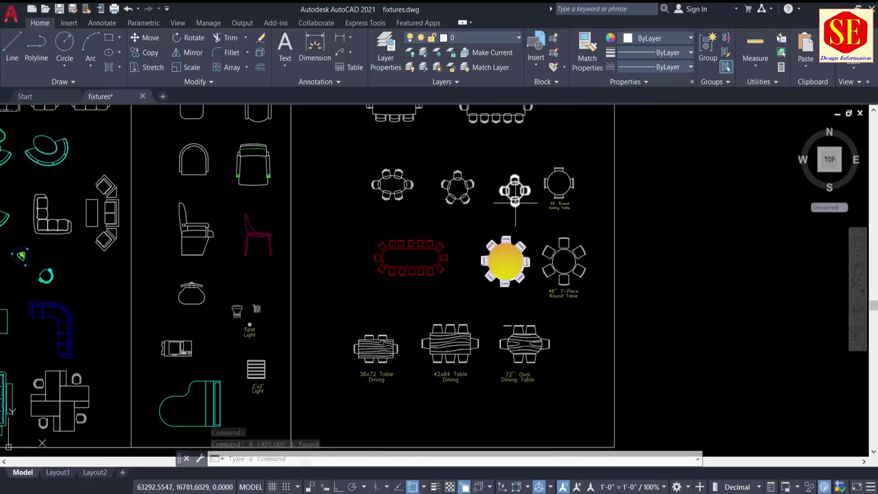
{"action": "middle_click_drag", "start_coordinate": [477, 213], "coordinate": [475, 385]}
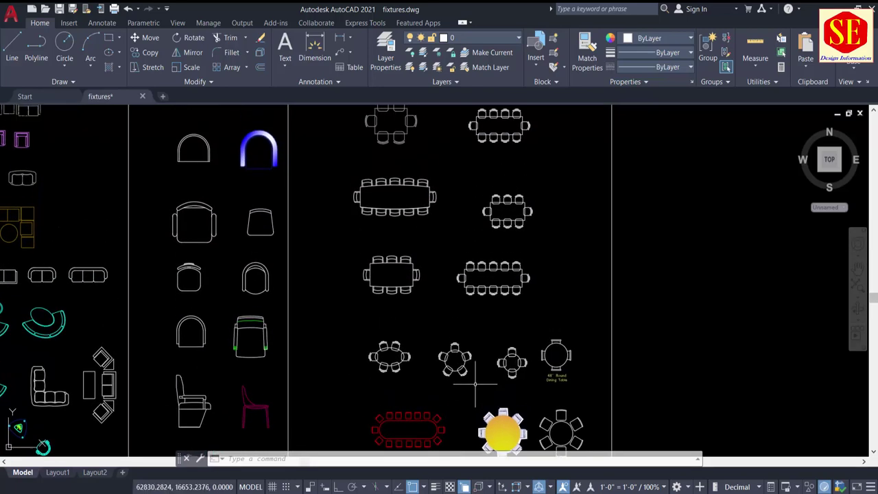
{"action": "scroll", "coordinate": [439, 254], "scroll_direction": "down", "scroll_amount": 2}
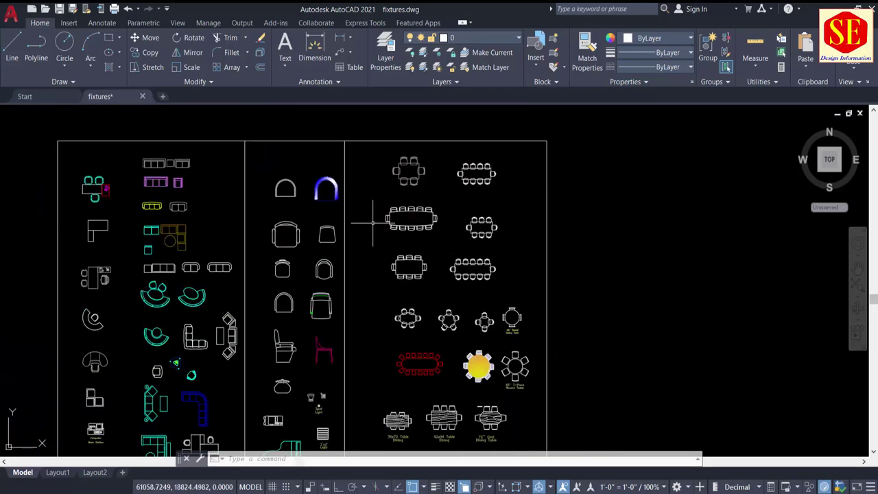
{"action": "scroll", "coordinate": [374, 221], "scroll_direction": "down", "scroll_amount": 2}
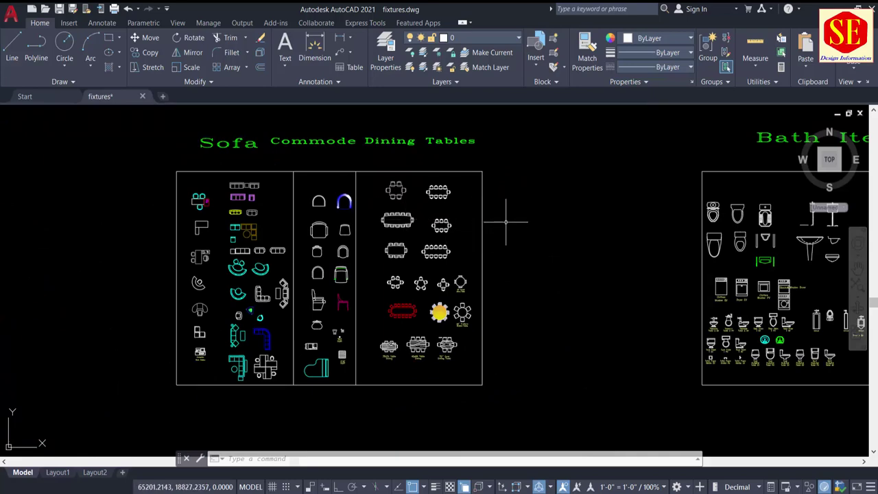
Centre the Bath Items sheet and zoom into its toilets, urinals and washer symbols
{"action": "middle_click_drag", "start_coordinate": [570, 157], "coordinate": [249, 147]}
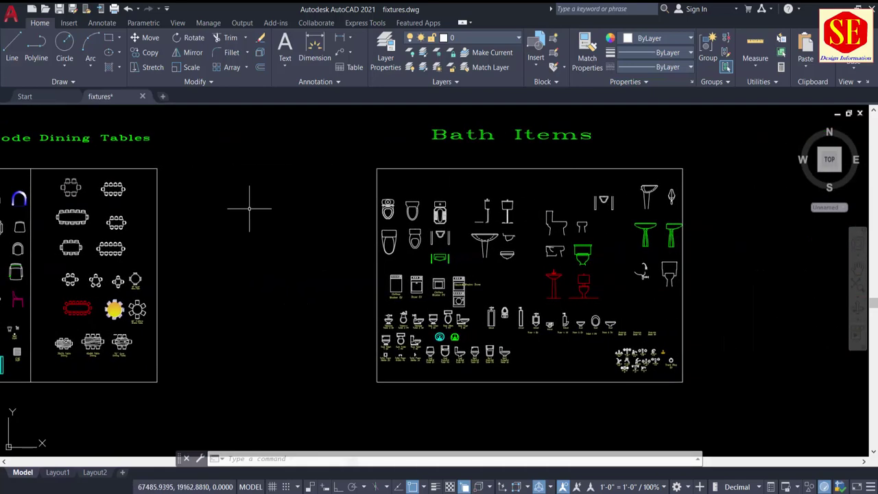
{"action": "scroll", "coordinate": [452, 253], "scroll_direction": "up", "scroll_amount": 2}
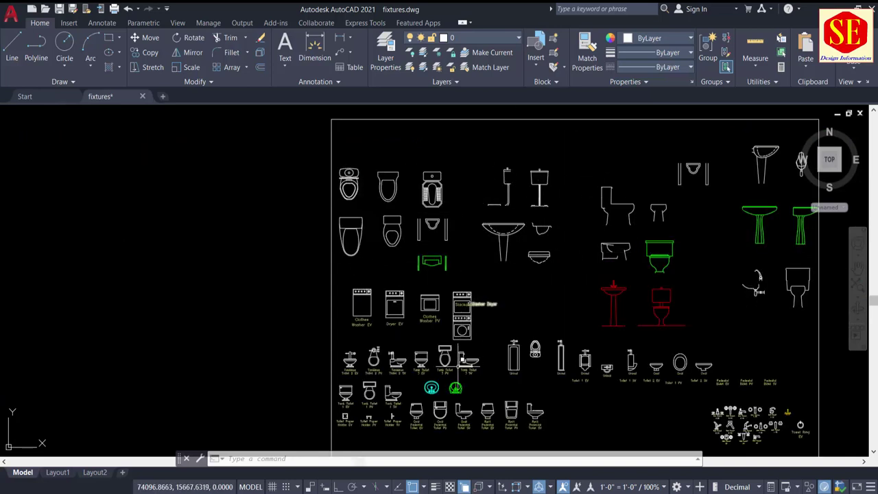
{"action": "mouse_move", "coordinate": [689, 282]}
{"action": "middle_mouse_down"}
{"action": "mouse_move", "coordinate": [689, 250]}
{"action": "mouse_move", "coordinate": [617, 245]}
{"action": "mouse_move", "coordinate": [536, 290]}
{"action": "middle_mouse_up"}
{"action": "scroll", "coordinate": [617, 245], "scroll_direction": "up", "scroll_amount": 2}
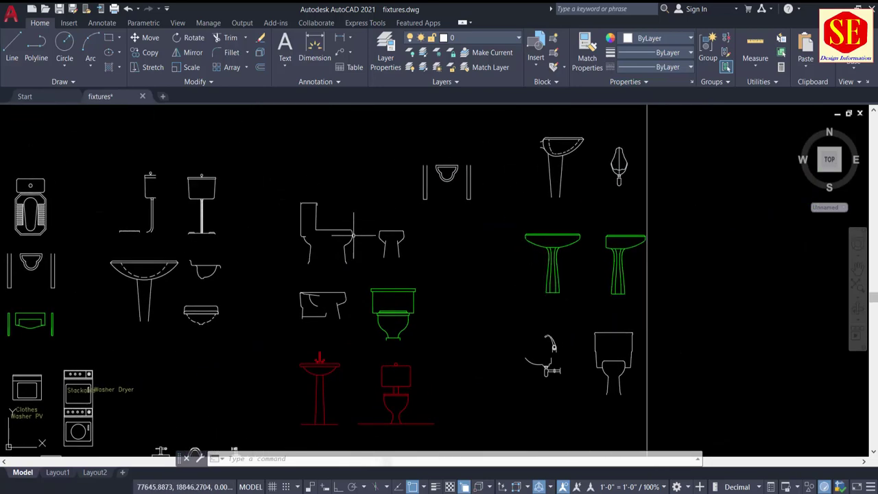
{"action": "mouse_move", "coordinate": [304, 385]}
{"action": "middle_mouse_down"}
{"action": "mouse_move", "coordinate": [358, 325]}
{"action": "mouse_move", "coordinate": [400, 255]}
{"action": "middle_mouse_up"}
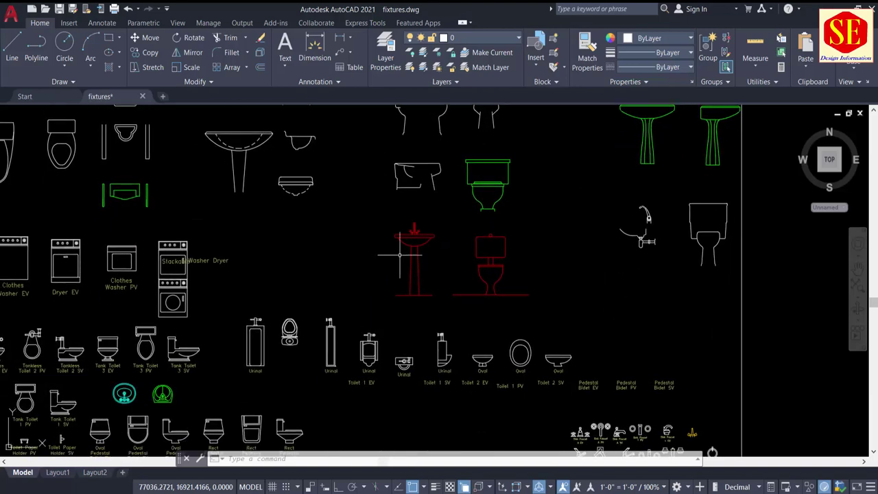
Check the fixture labels, then zoom out to show the whole Bath Items sheet
{"action": "scroll", "coordinate": [514, 222], "scroll_direction": "down", "scroll_amount": 2}
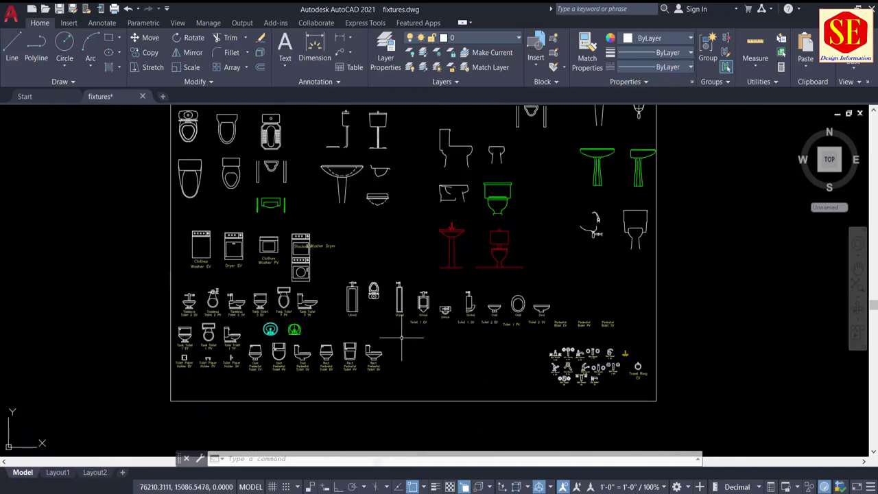
{"action": "scroll", "coordinate": [352, 352], "scroll_direction": "up", "scroll_amount": 2}
{"action": "scroll", "coordinate": [282, 379], "scroll_direction": "up", "scroll_amount": 2}
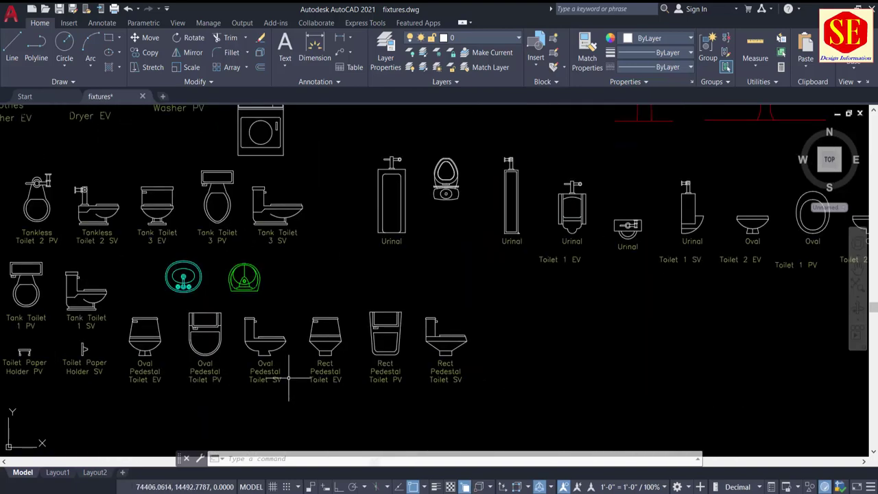
{"action": "scroll", "coordinate": [300, 291], "scroll_direction": "down", "scroll_amount": 2}
{"action": "scroll", "coordinate": [301, 291], "scroll_direction": "down", "scroll_amount": 2}
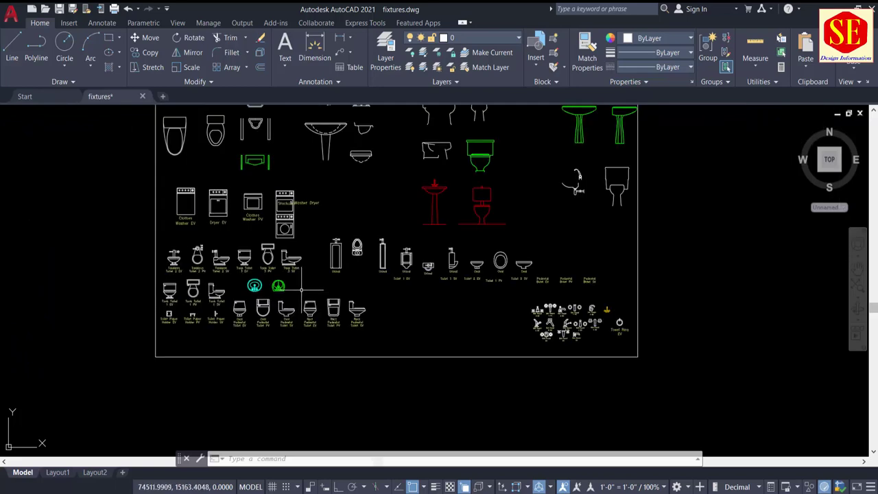
{"action": "scroll", "coordinate": [302, 289], "scroll_direction": "down", "scroll_amount": 2}
{"action": "middle_click_drag", "start_coordinate": [371, 231], "coordinate": [244, 292]}
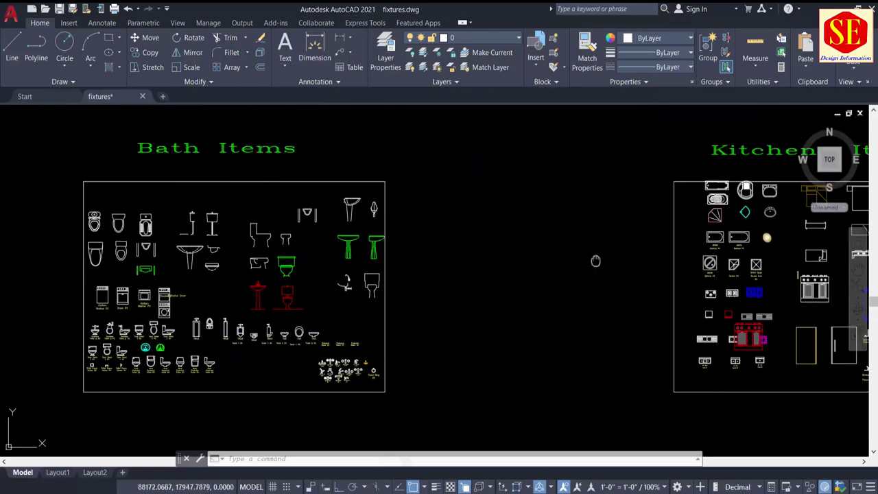
Zoom in on the Kitchen Items fixtures, including the lower faucet row, and select the blue double cooktop
{"action": "middle_click_drag", "start_coordinate": [595, 260], "coordinate": [295, 270]}
{"action": "scroll", "coordinate": [514, 233], "scroll_direction": "up", "scroll_amount": 2}
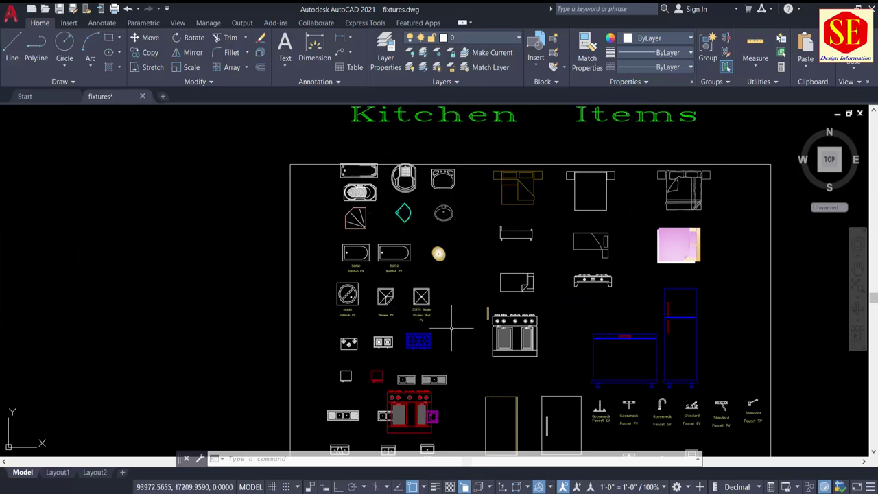
{"action": "middle_click_drag", "start_coordinate": [452, 328], "coordinate": [453, 301]}
{"action": "middle_click_drag", "start_coordinate": [453, 385], "coordinate": [467, 341]}
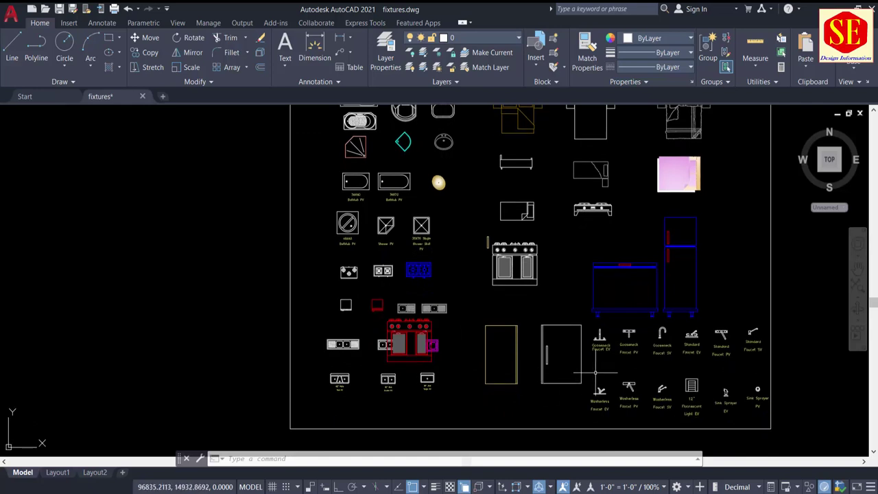
{"action": "mouse_move", "coordinate": [677, 239]}
{"action": "middle_mouse_down"}
{"action": "mouse_move", "coordinate": [672, 296]}
{"action": "mouse_move", "coordinate": [671, 253]}
{"action": "middle_mouse_up"}
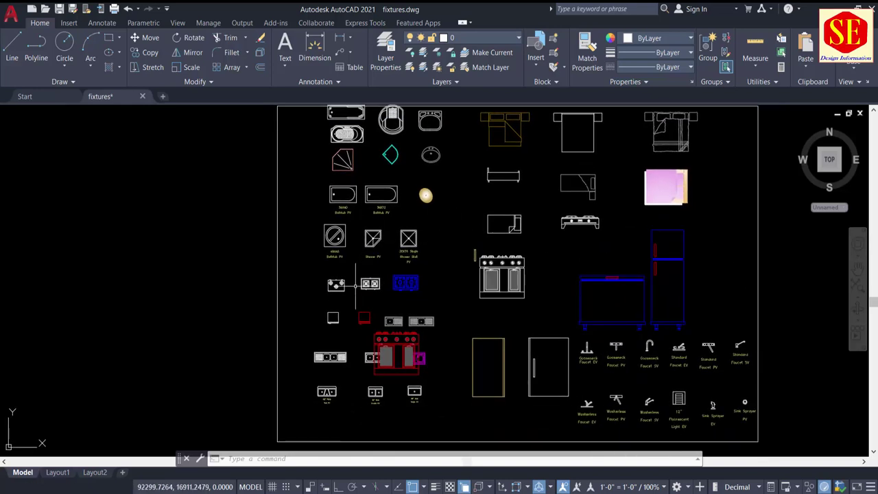
{"action": "scroll", "coordinate": [381, 258], "scroll_direction": "up", "scroll_amount": 2}
{"action": "scroll", "coordinate": [381, 258], "scroll_direction": "up", "scroll_amount": 2}
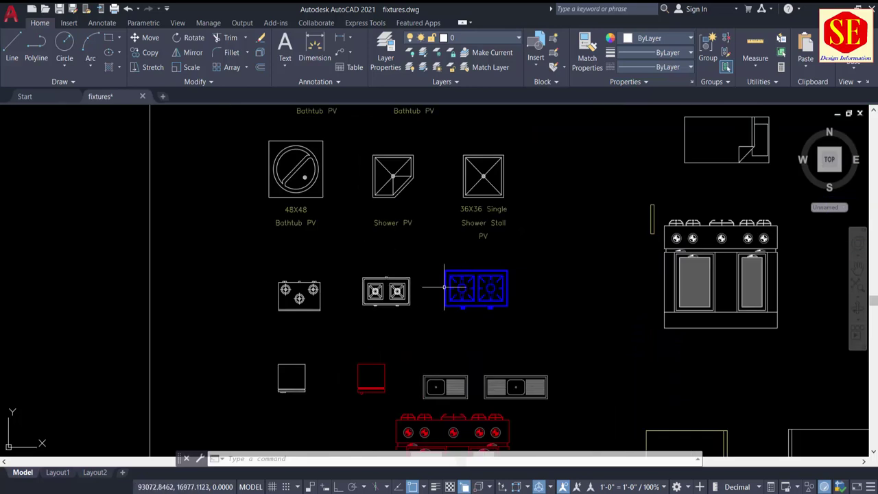
{"action": "left_click", "coordinate": [486, 291]}
Look over the bathtub and shower fixtures, then zoom out and pan over to the Peoples sheet
{"action": "middle_click_drag", "start_coordinate": [391, 250], "coordinate": [535, 226]}
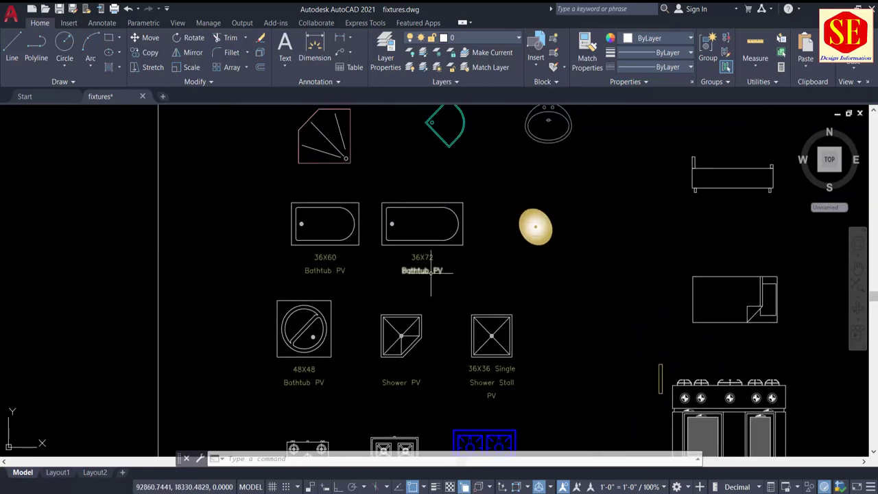
{"action": "scroll", "coordinate": [559, 241], "scroll_direction": "down", "scroll_amount": 2}
{"action": "scroll", "coordinate": [559, 314], "scroll_direction": "down", "scroll_amount": 2}
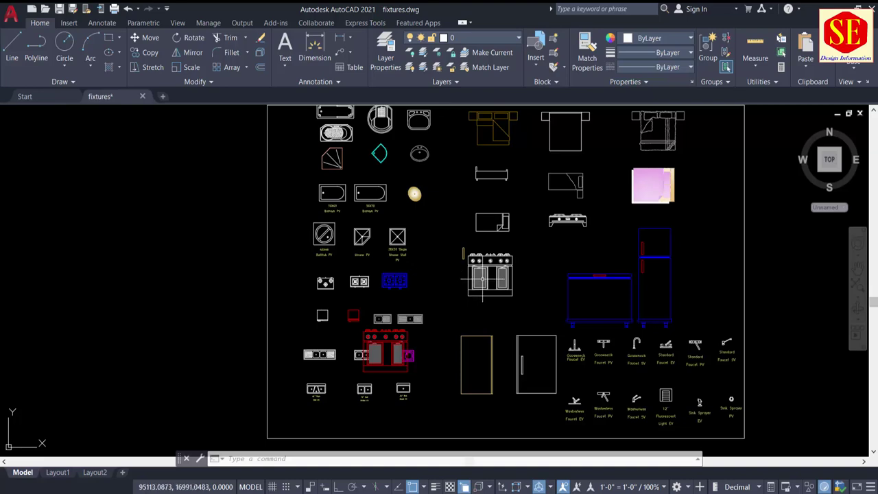
{"action": "scroll", "coordinate": [482, 278], "scroll_direction": "down", "scroll_amount": 4}
{"action": "middle_click_drag", "start_coordinate": [620, 271], "coordinate": [339, 268]}
Zoom in and explode the Peoples symbol block with X
{"action": "scroll", "coordinate": [593, 249], "scroll_direction": "up", "scroll_amount": 4}
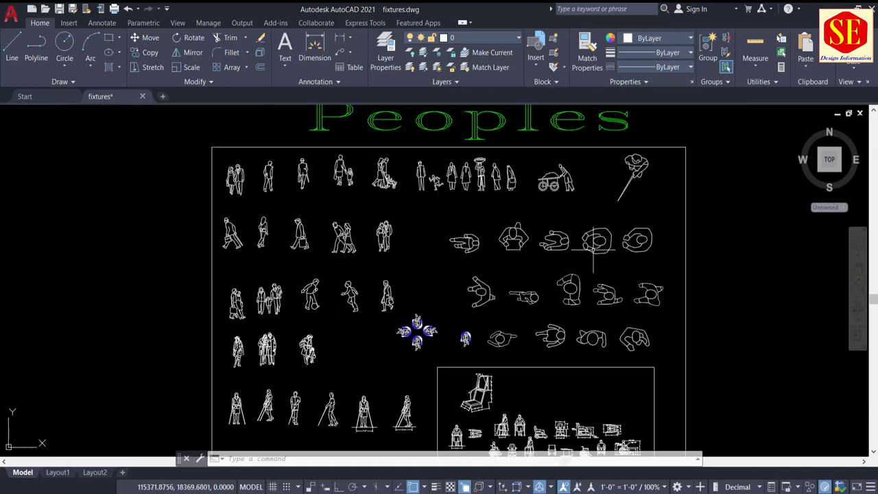
{"action": "scroll", "coordinate": [501, 226], "scroll_direction": "up", "scroll_amount": 1}
{"action": "scroll", "coordinate": [300, 270], "scroll_direction": "up", "scroll_amount": 3}
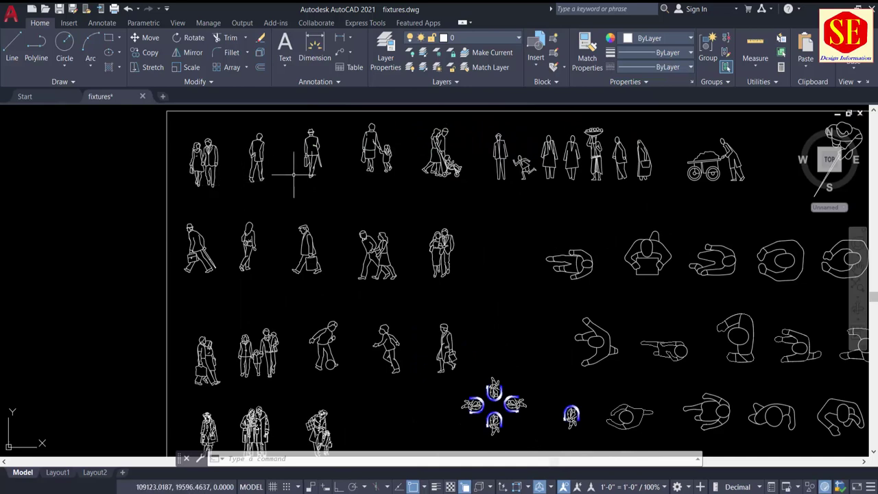
{"action": "left_click", "coordinate": [371, 152]}
{"action": "type", "text": "x"}
{"action": "key", "text": "Return"}
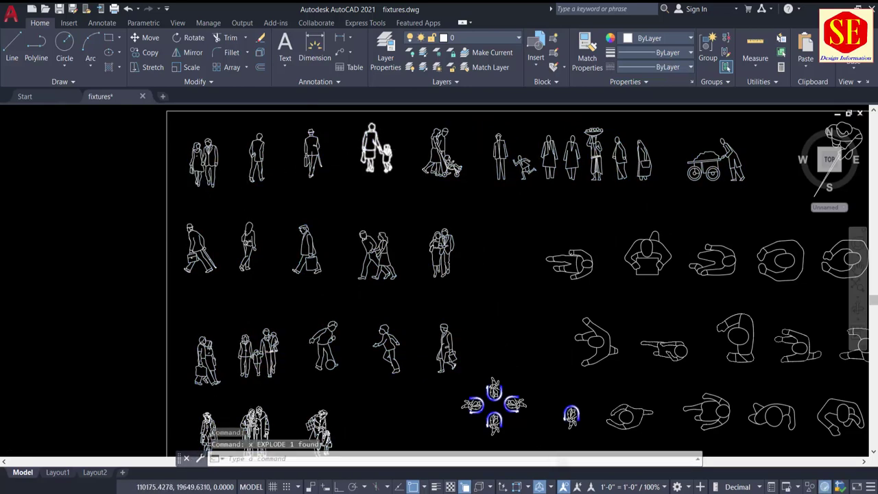
Select the walking couple figures individually to confirm they are now separate objects
{"action": "scroll", "coordinate": [371, 152], "scroll_direction": "down", "scroll_amount": 4}
{"action": "scroll", "coordinate": [490, 171], "scroll_direction": "up", "scroll_amount": 2}
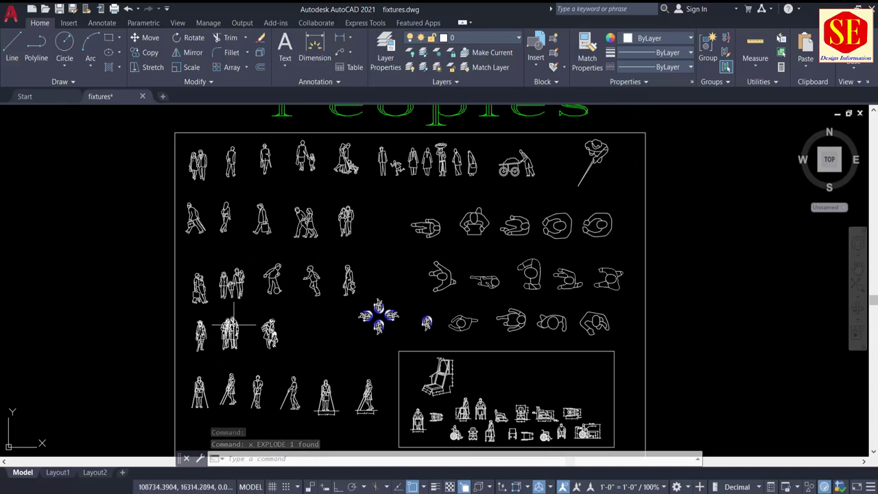
{"action": "key", "text": "Escape"}
{"action": "scroll", "coordinate": [358, 289], "scroll_direction": "up", "scroll_amount": 2}
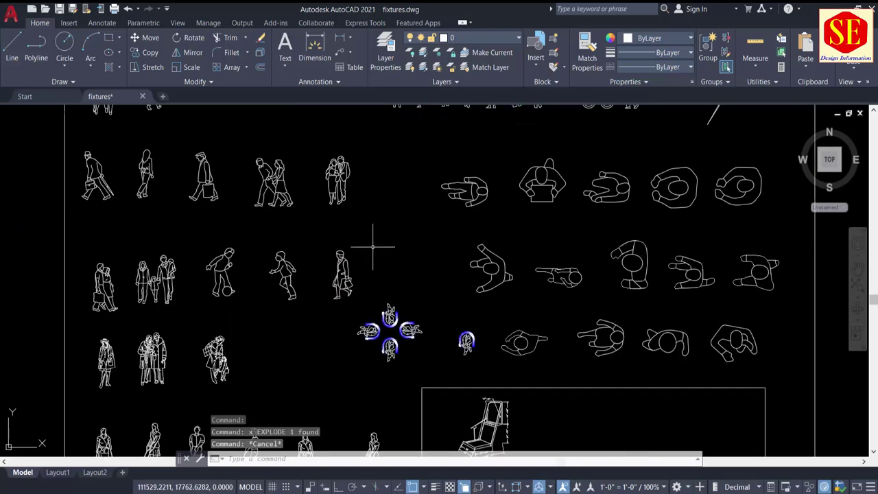
{"action": "left_click", "coordinate": [280, 167]}
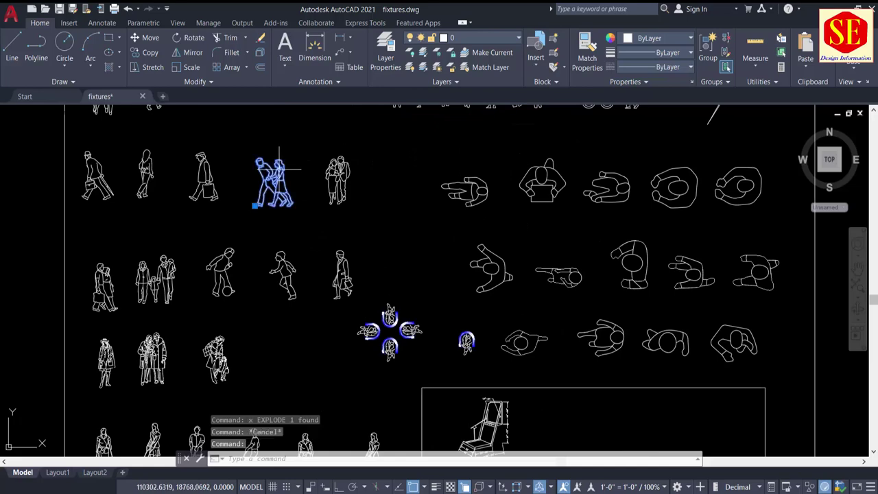
{"action": "key", "text": "Escape"}
{"action": "left_click", "coordinate": [346, 172]}
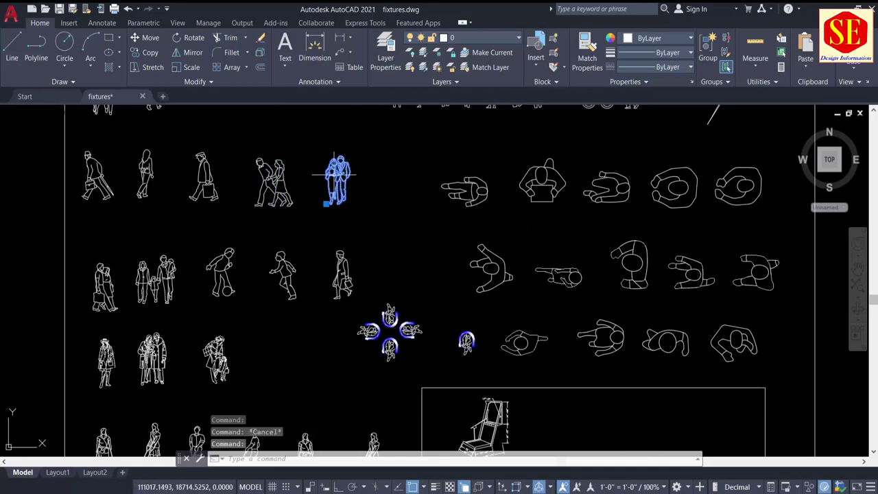
{"action": "left_click", "coordinate": [203, 175]}
{"action": "key", "text": "Escape"}
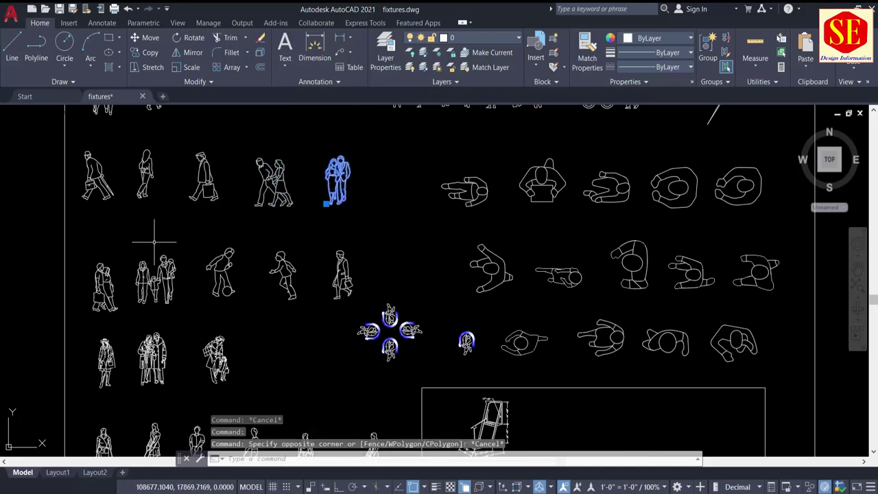
Zoom into the wheelchair and walker symbols, then zoom out to show the titled Peoples sheet
{"action": "scroll", "coordinate": [560, 350], "scroll_direction": "up", "scroll_amount": 2}
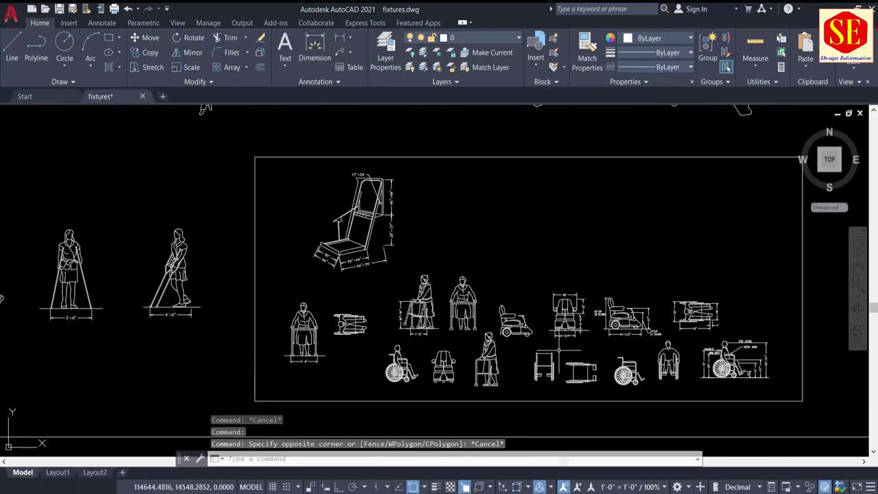
{"action": "scroll", "coordinate": [555, 351], "scroll_direction": "up", "scroll_amount": 2}
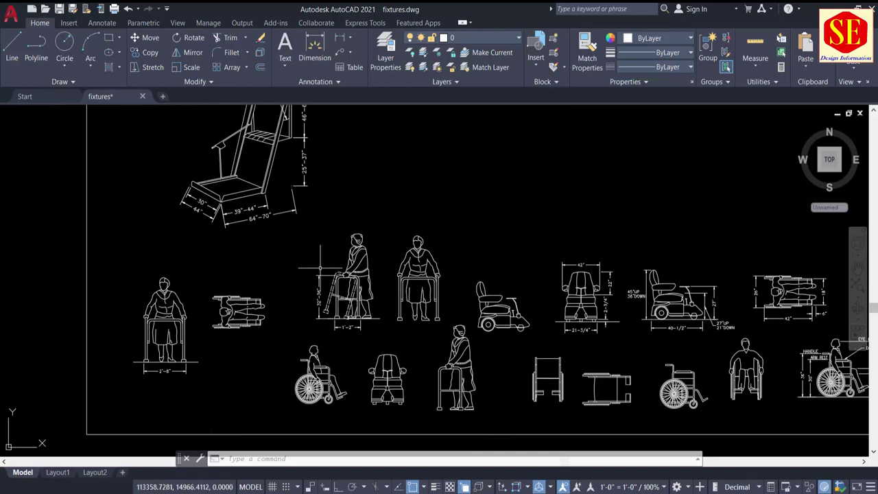
{"action": "scroll", "coordinate": [320, 268], "scroll_direction": "down", "scroll_amount": 2}
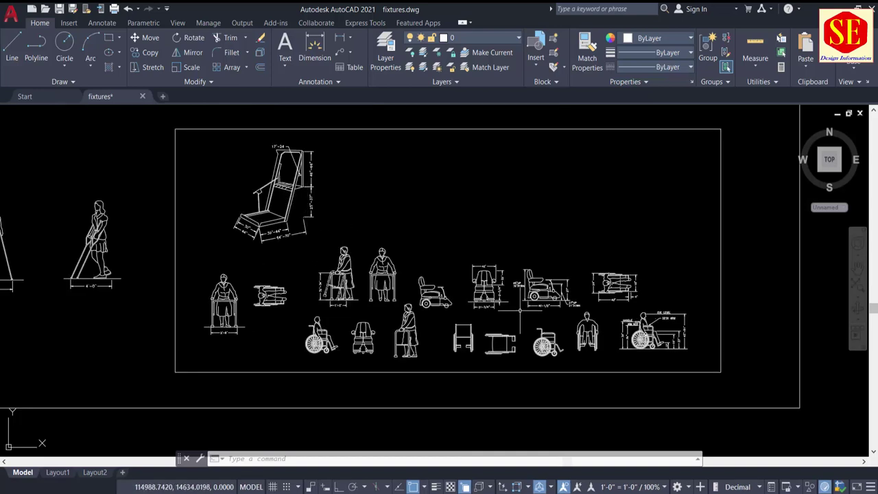
{"action": "scroll", "coordinate": [519, 308], "scroll_direction": "down", "scroll_amount": 1}
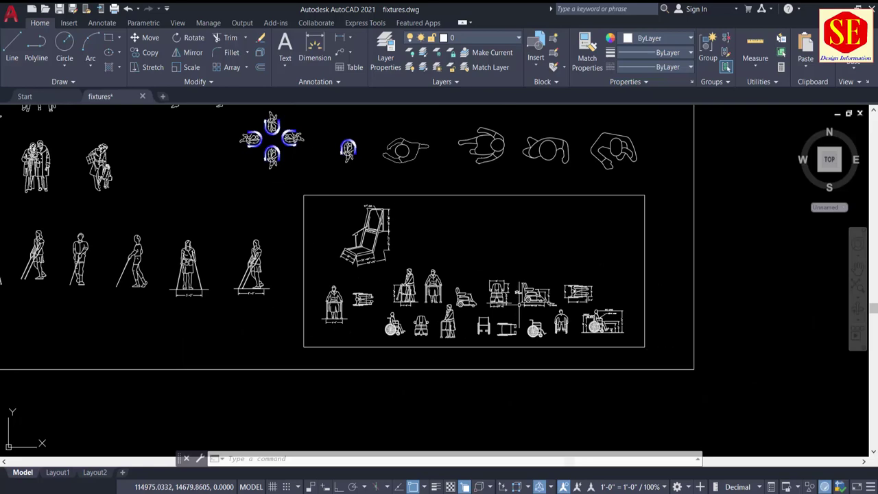
{"action": "scroll", "coordinate": [517, 297], "scroll_direction": "down", "scroll_amount": 2}
{"action": "middle_click_drag", "start_coordinate": [511, 144], "coordinate": [504, 196]}
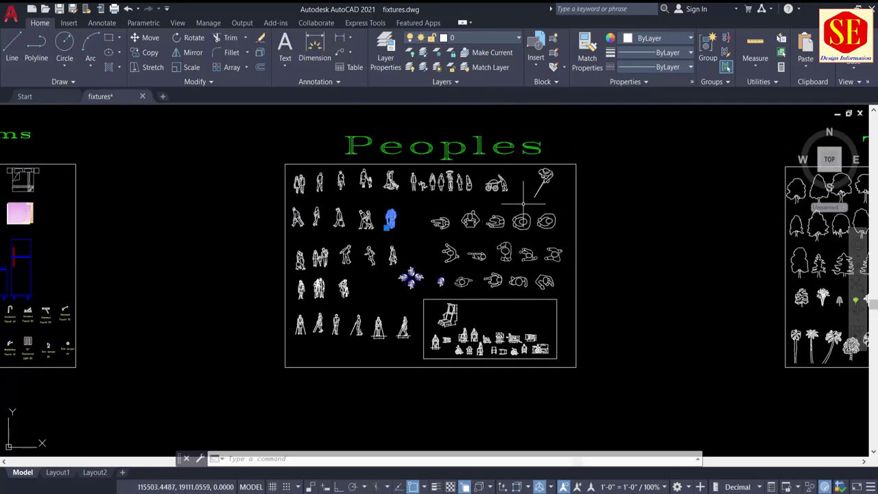
{"action": "scroll", "coordinate": [523, 204], "scroll_direction": "down", "scroll_amount": 2}
Pan to the Trees sheet, zoom in, and explode its block with X
{"action": "middle_click_drag", "start_coordinate": [611, 196], "coordinate": [457, 206]}
{"action": "scroll", "coordinate": [457, 206], "scroll_direction": "up", "scroll_amount": 1}
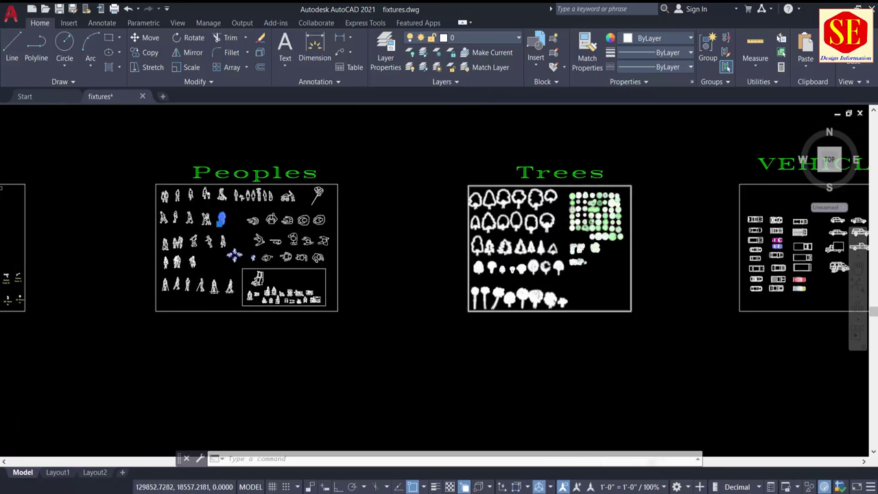
{"action": "scroll", "coordinate": [571, 219], "scroll_direction": "up", "scroll_amount": 2}
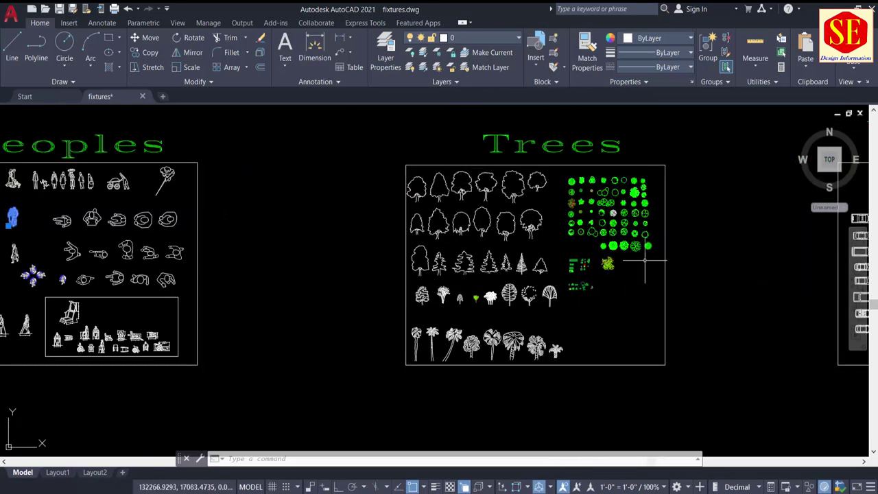
{"action": "scroll", "coordinate": [451, 203], "scroll_direction": "up", "scroll_amount": 2}
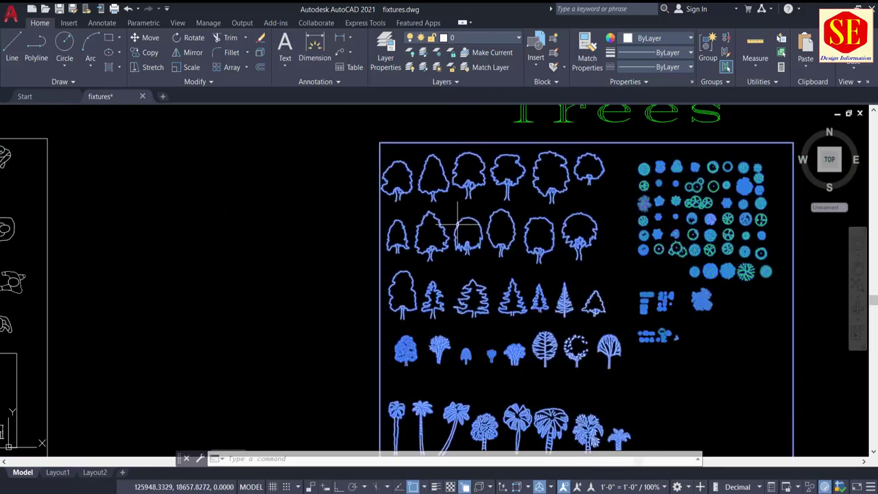
{"action": "type", "text": "x"}
{"action": "key", "text": "Return"}
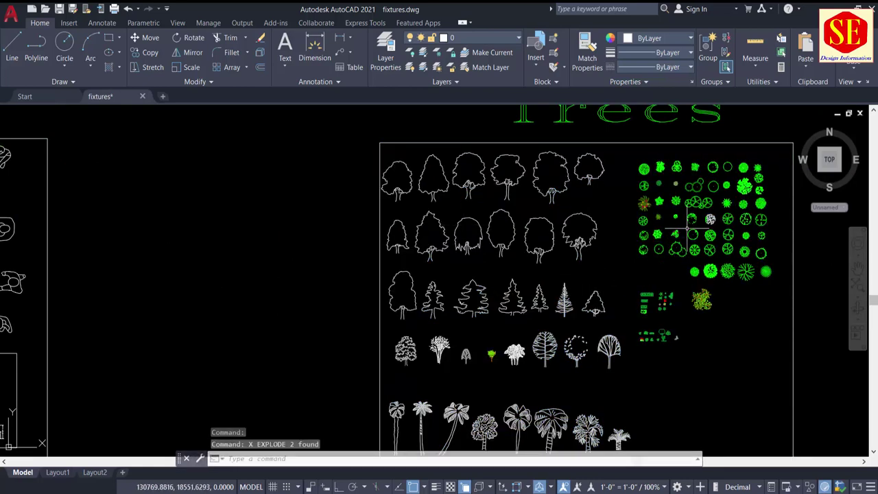
Zoom in on the green shrub symbols, then zoom out until the Vehicles sheet is also visible
{"action": "scroll", "coordinate": [713, 185], "scroll_direction": "up", "scroll_amount": 2}
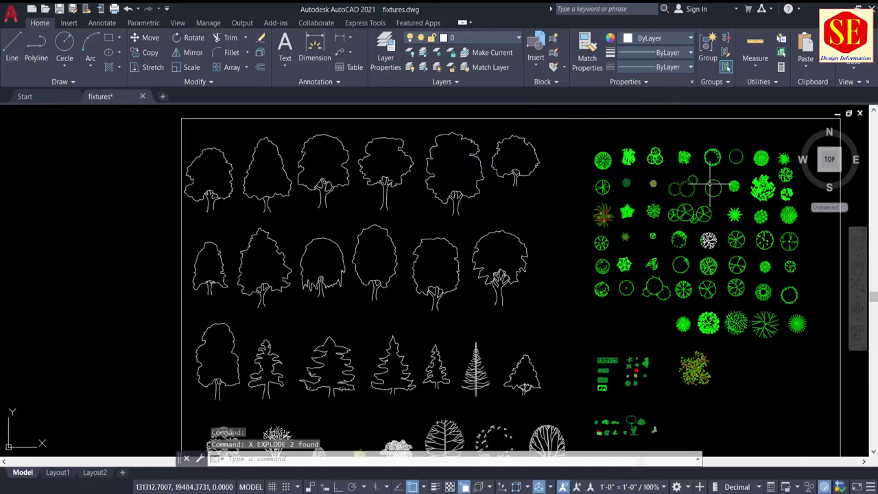
{"action": "middle_click_drag", "start_coordinate": [615, 350], "coordinate": [612, 255]}
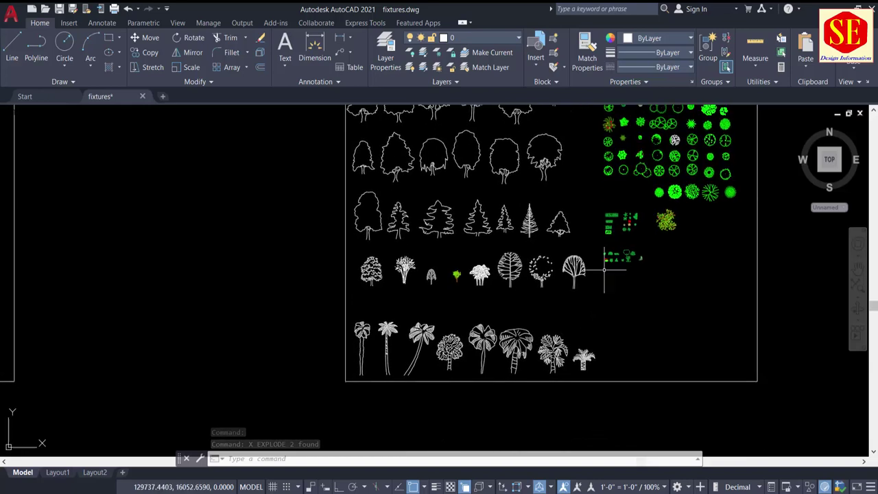
{"action": "scroll", "coordinate": [638, 221], "scroll_direction": "up", "scroll_amount": 2}
{"action": "scroll", "coordinate": [546, 195], "scroll_direction": "up", "scroll_amount": 2}
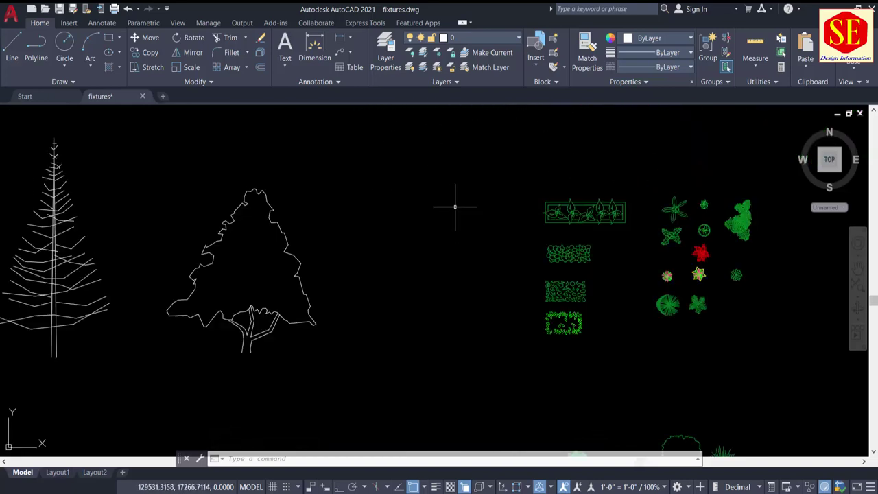
{"action": "scroll", "coordinate": [455, 206], "scroll_direction": "down", "scroll_amount": 3}
{"action": "scroll", "coordinate": [455, 206], "scroll_direction": "down", "scroll_amount": 1}
{"action": "scroll", "coordinate": [335, 273], "scroll_direction": "down", "scroll_amount": 3}
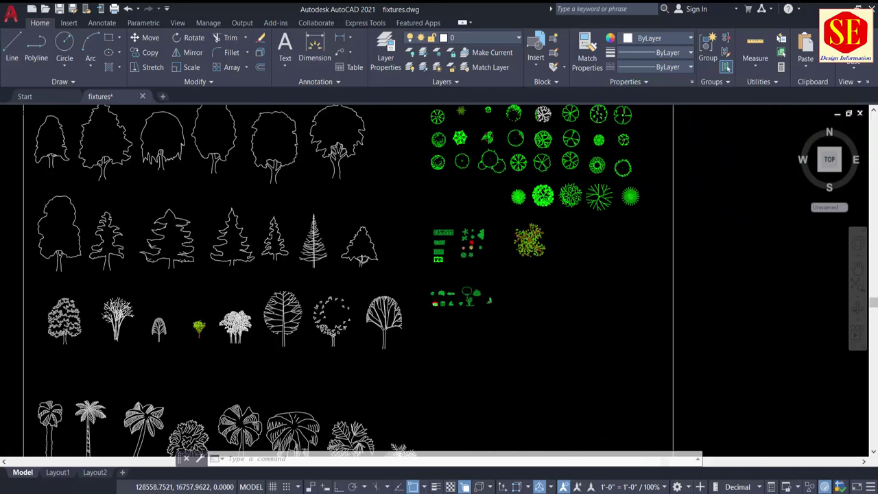
{"action": "scroll", "coordinate": [339, 269], "scroll_direction": "down", "scroll_amount": 3}
Center the Vehicles sheet and zoom around its car symbols
{"action": "scroll", "coordinate": [339, 270], "scroll_direction": "down", "scroll_amount": 4}
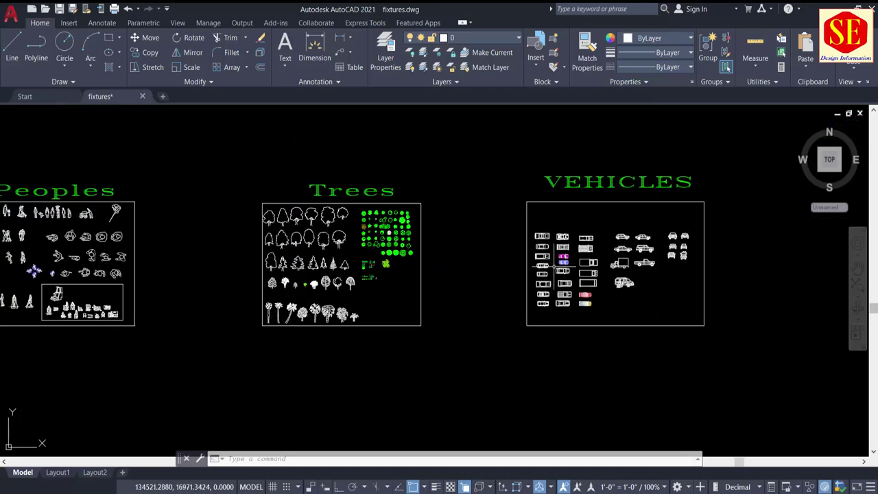
{"action": "scroll", "coordinate": [747, 203], "scroll_direction": "up", "scroll_amount": 4}
{"action": "middle_click_drag", "start_coordinate": [497, 183], "coordinate": [560, 124]}
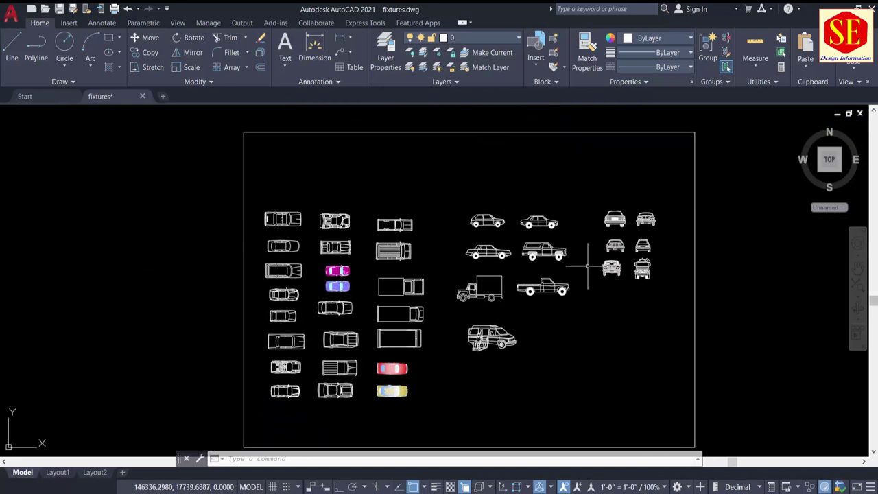
{"action": "scroll", "coordinate": [377, 396], "scroll_direction": "up", "scroll_amount": 4}
{"action": "scroll", "coordinate": [411, 363], "scroll_direction": "down", "scroll_amount": 2}
{"action": "scroll", "coordinate": [418, 358], "scroll_direction": "down", "scroll_amount": 2}
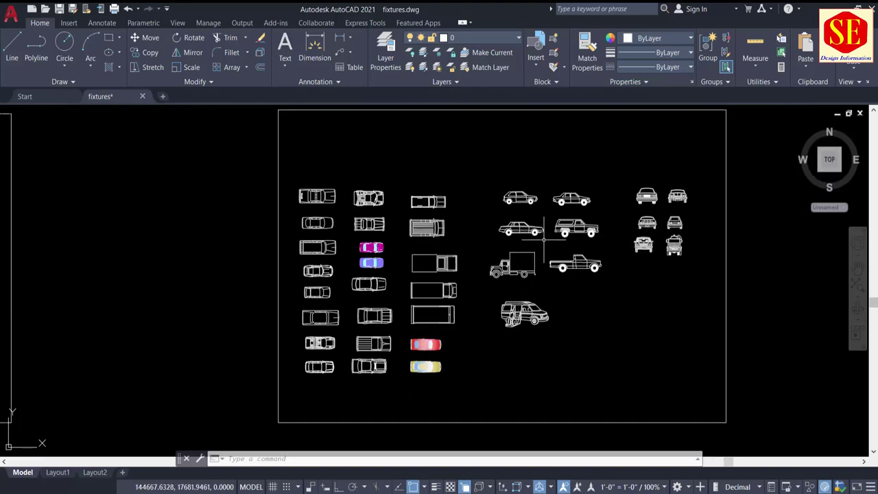
{"action": "scroll", "coordinate": [544, 239], "scroll_direction": "down", "scroll_amount": 2}
Select a car block, dismiss its right-click menu unused, and zoom out to the titled sheets overview
{"action": "left_click", "coordinate": [529, 214]}
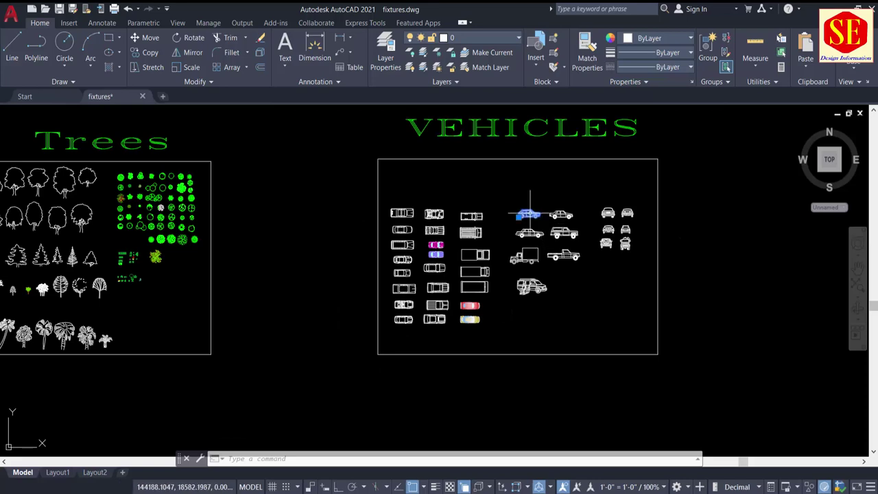
{"action": "right_click", "coordinate": [529, 214]}
{"action": "key", "text": "Escape"}
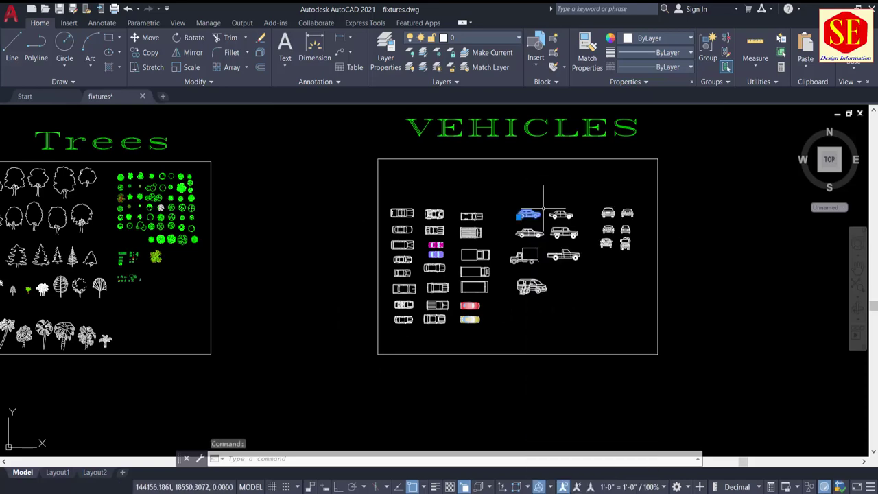
{"action": "scroll", "coordinate": [542, 181], "scroll_direction": "down", "scroll_amount": 2}
{"action": "scroll", "coordinate": [549, 138], "scroll_direction": "down", "scroll_amount": 2}
Zoom into Road Signs & Interchanges and explode all blocks using Ctrl+A and X
{"action": "middle_click_drag", "start_coordinate": [255, 322], "coordinate": [677, 267]}
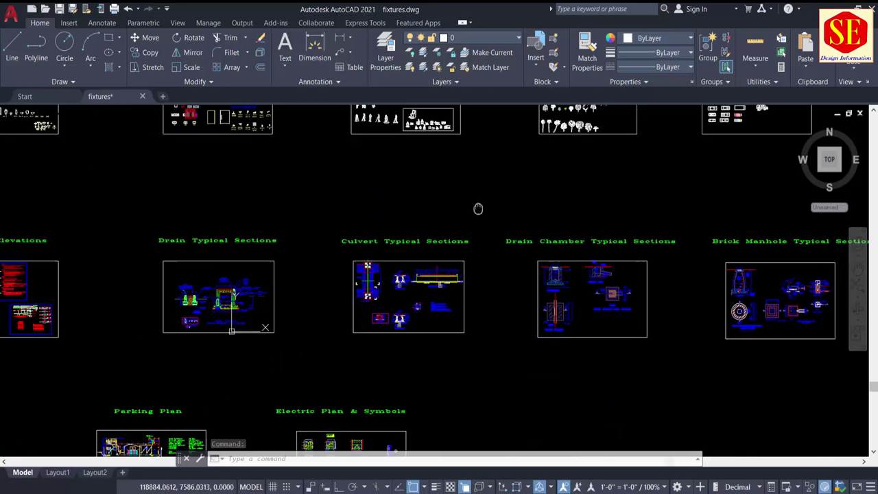
{"action": "scroll", "coordinate": [326, 261], "scroll_direction": "up", "scroll_amount": 2}
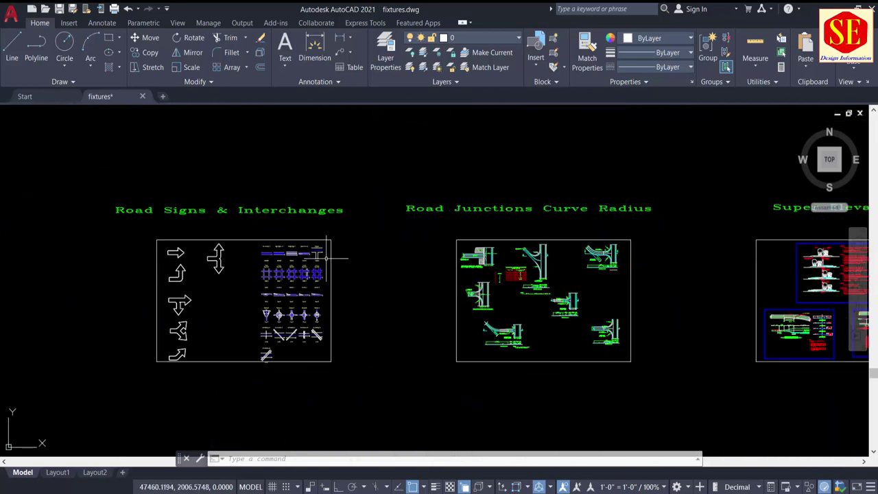
{"action": "scroll", "coordinate": [129, 236], "scroll_direction": "up", "scroll_amount": 2}
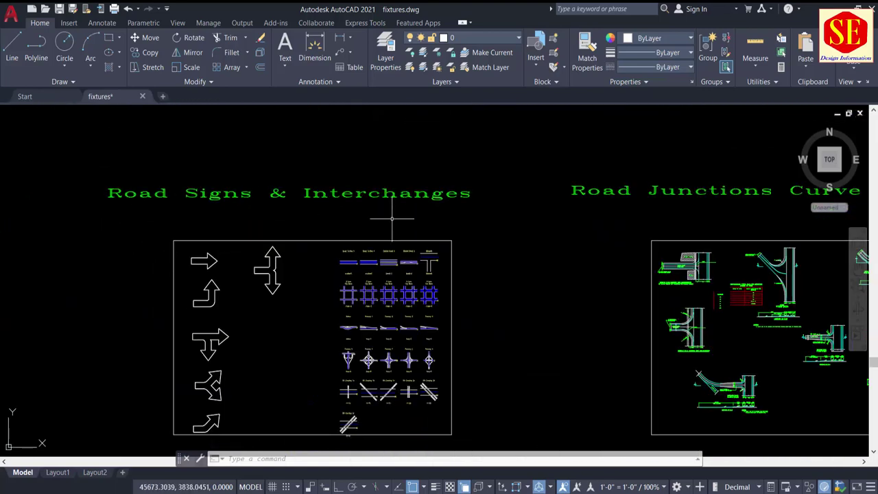
{"action": "scroll", "coordinate": [354, 302], "scroll_direction": "up", "scroll_amount": 2}
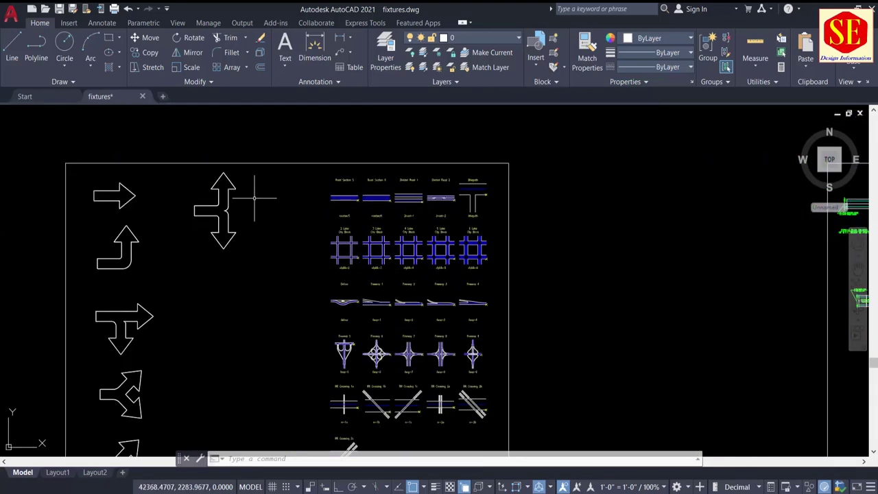
{"action": "key", "text": "ctrl+a"}
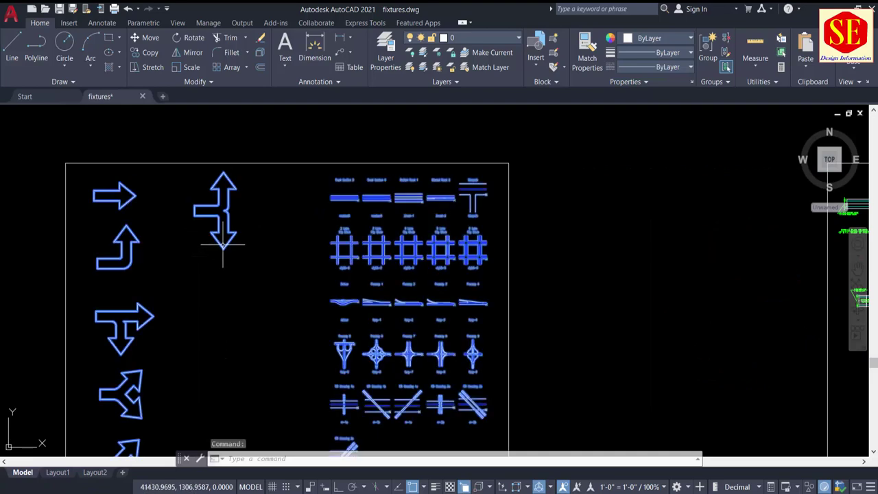
{"action": "type", "text": "x"}
{"action": "key", "text": "Return"}
Inspect the Freeway and City Block rows, title and sheet bottom, then pan to Road Junctions Curve Radius
{"action": "scroll", "coordinate": [388, 302], "scroll_direction": "up", "scroll_amount": 2}
{"action": "scroll", "coordinate": [388, 302], "scroll_direction": "up", "scroll_amount": 2}
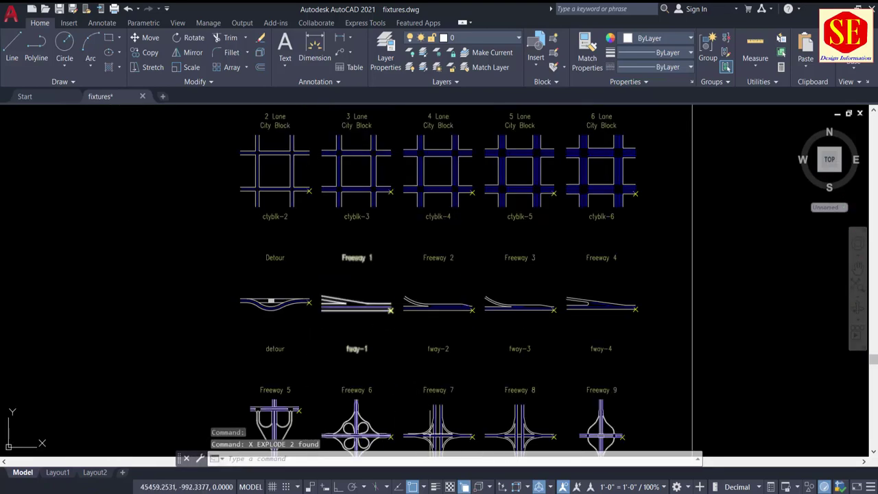
{"action": "middle_click_drag", "start_coordinate": [315, 429], "coordinate": [333, 332]}
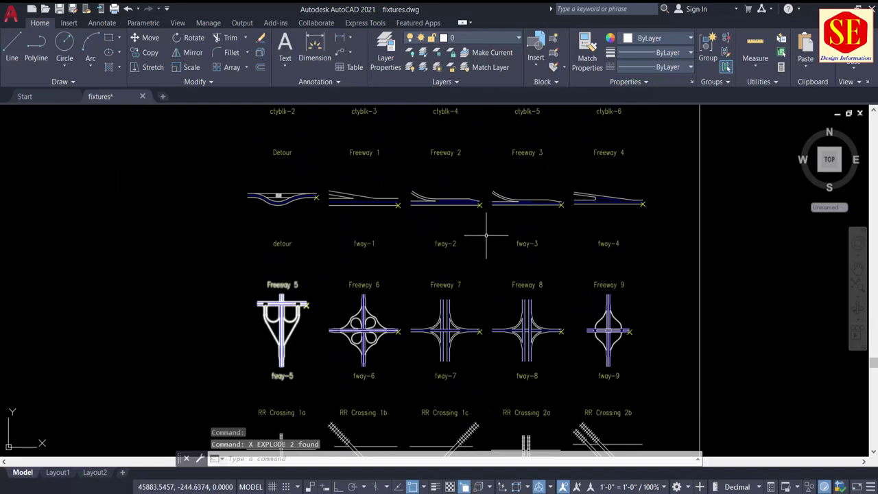
{"action": "middle_click_drag", "start_coordinate": [431, 231], "coordinate": [446, 326]}
{"action": "scroll", "coordinate": [488, 208], "scroll_direction": "down", "scroll_amount": 2}
{"action": "middle_click_drag", "start_coordinate": [488, 208], "coordinate": [467, 233]}
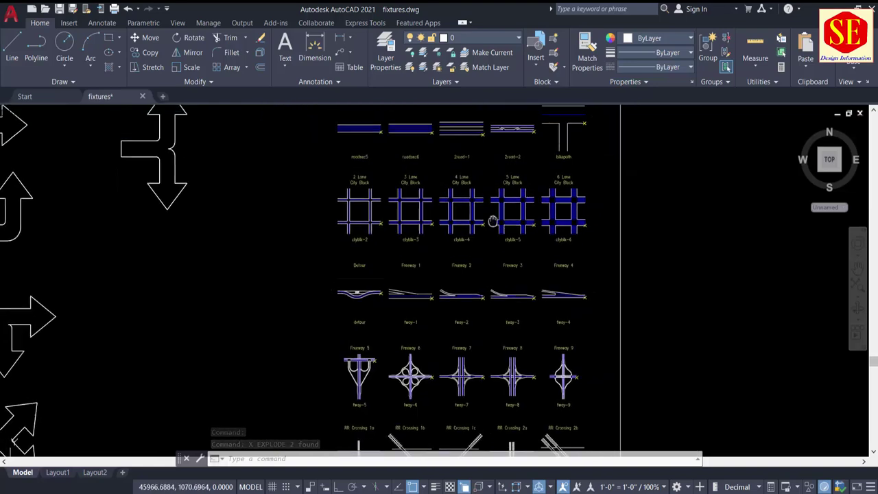
{"action": "scroll", "coordinate": [460, 227], "scroll_direction": "down", "scroll_amount": 2}
{"action": "scroll", "coordinate": [452, 217], "scroll_direction": "down", "scroll_amount": 1}
{"action": "middle_click_drag", "start_coordinate": [222, 355], "coordinate": [218, 276]}
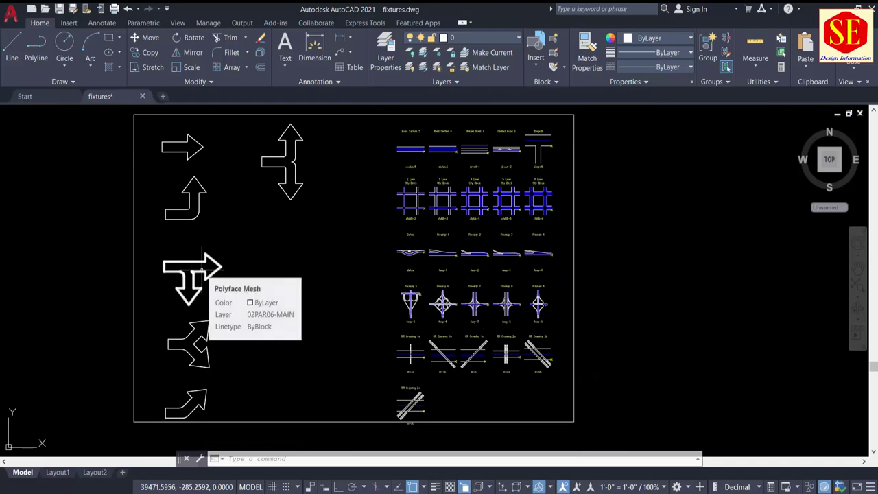
{"action": "scroll", "coordinate": [201, 270], "scroll_direction": "down", "scroll_amount": 3}
{"action": "middle_click_drag", "start_coordinate": [553, 265], "coordinate": [308, 323]}
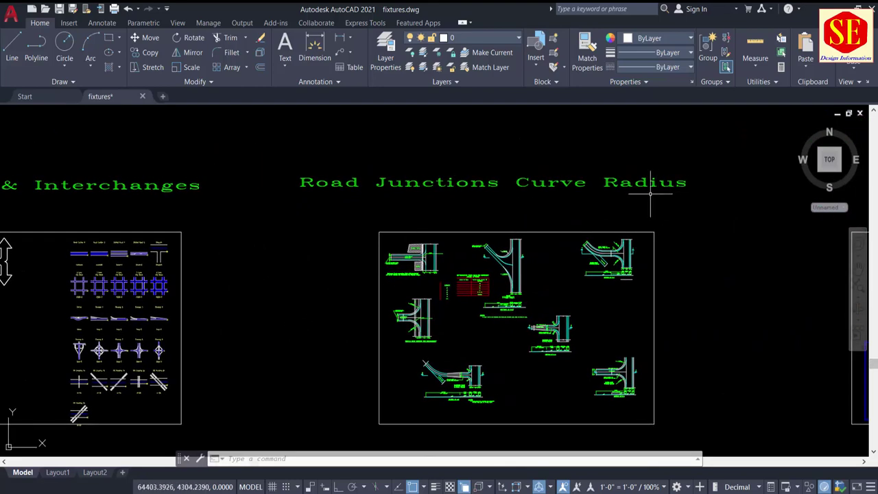
{"action": "scroll", "coordinate": [569, 268], "scroll_direction": "up", "scroll_amount": 2}
{"action": "scroll", "coordinate": [583, 258], "scroll_direction": "up", "scroll_amount": 2}
{"action": "scroll", "coordinate": [611, 237], "scroll_direction": "up", "scroll_amount": 2}
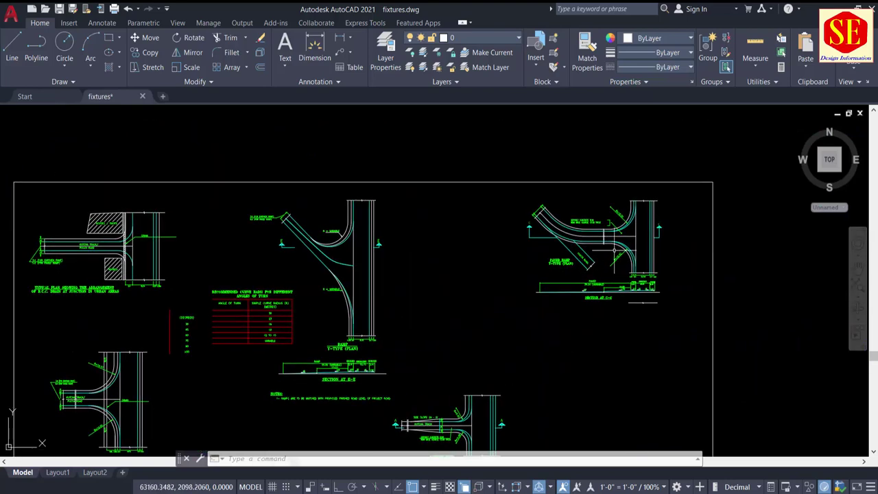
{"action": "scroll", "coordinate": [641, 215], "scroll_direction": "up", "scroll_amount": 2}
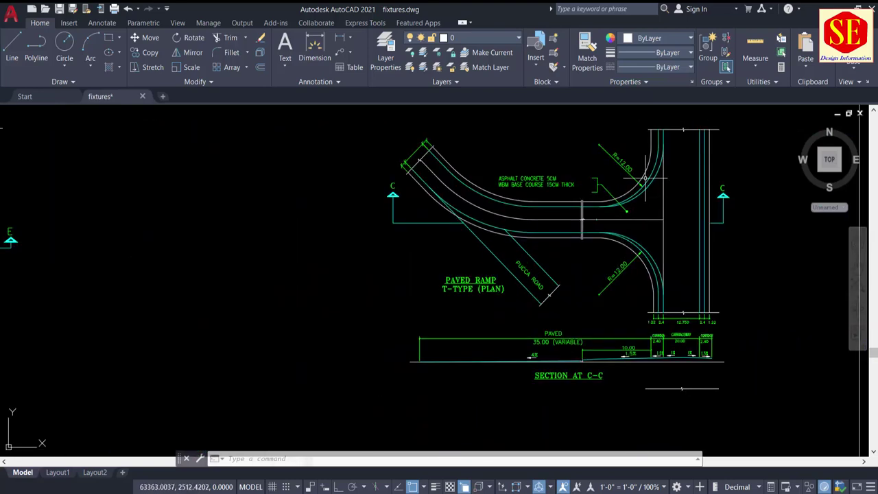
{"action": "scroll", "coordinate": [645, 179], "scroll_direction": "down", "scroll_amount": 3}
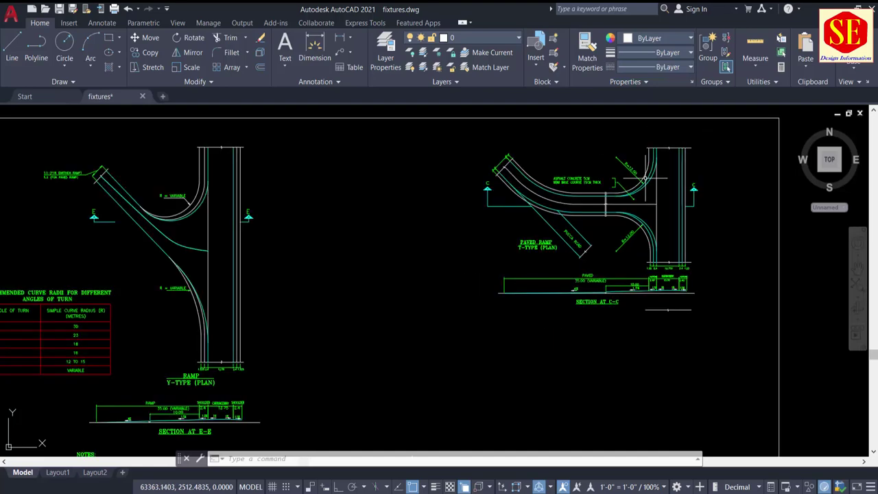
{"action": "scroll", "coordinate": [443, 233], "scroll_direction": "down", "scroll_amount": 1}
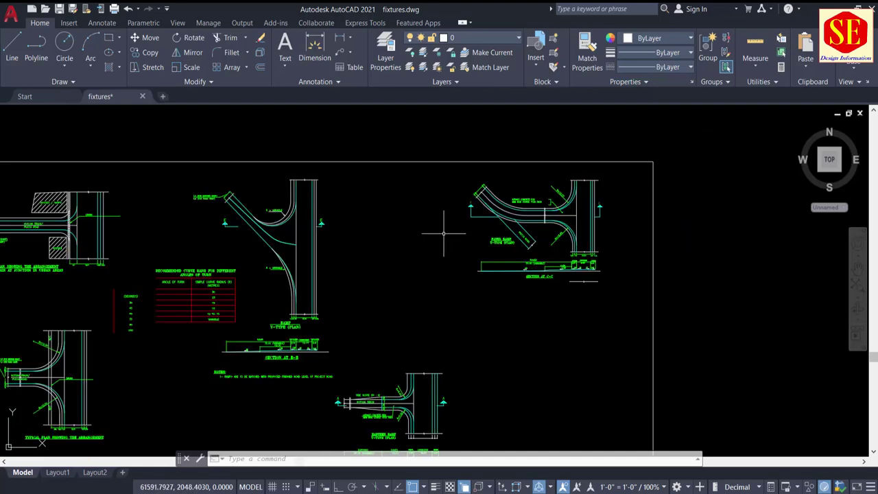
{"action": "middle_click_drag", "start_coordinate": [258, 270], "coordinate": [407, 208]}
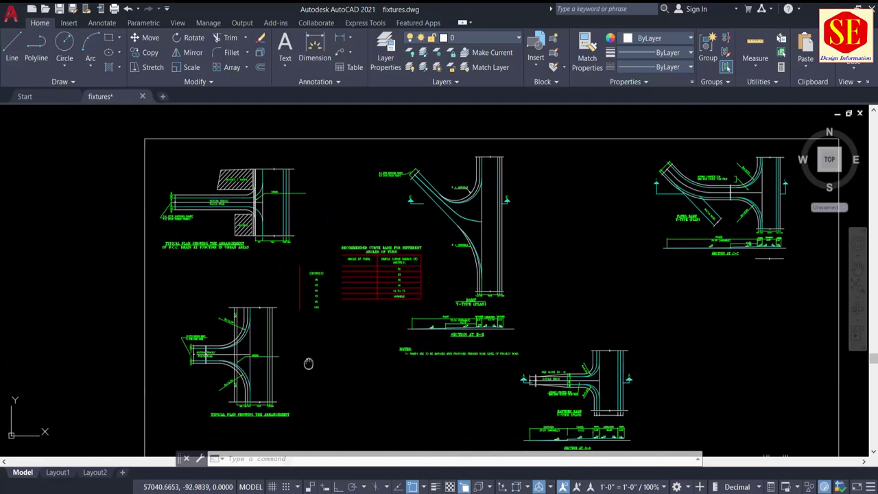
{"action": "scroll", "coordinate": [390, 310], "scroll_direction": "down", "scroll_amount": 2}
{"action": "scroll", "coordinate": [327, 313], "scroll_direction": "up", "scroll_amount": 3}
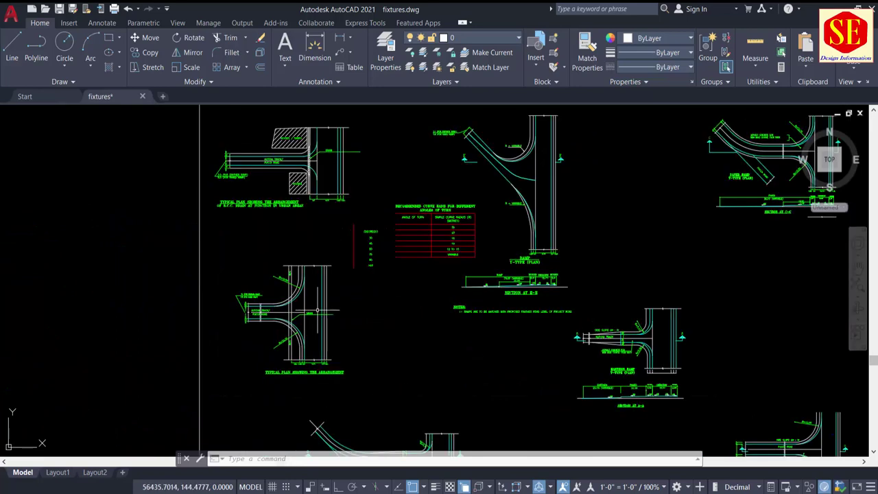
{"action": "scroll", "coordinate": [279, 273], "scroll_direction": "up", "scroll_amount": 3}
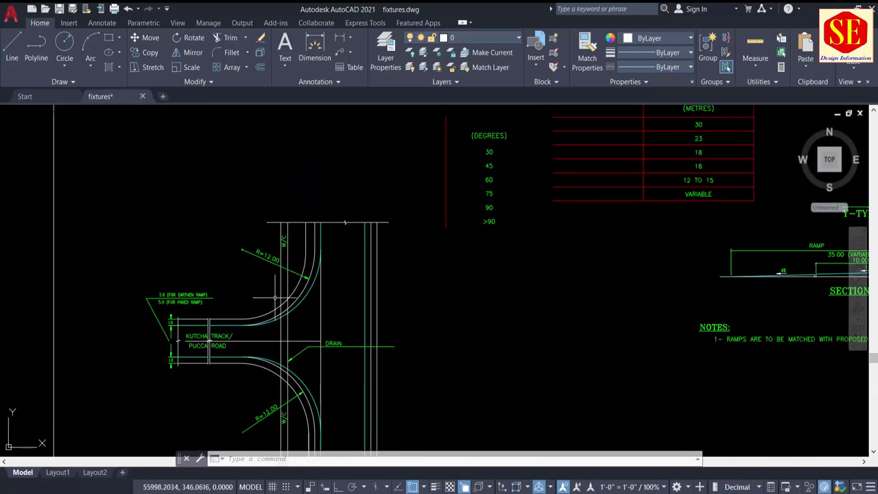
{"action": "scroll", "coordinate": [275, 297], "scroll_direction": "down", "scroll_amount": 3}
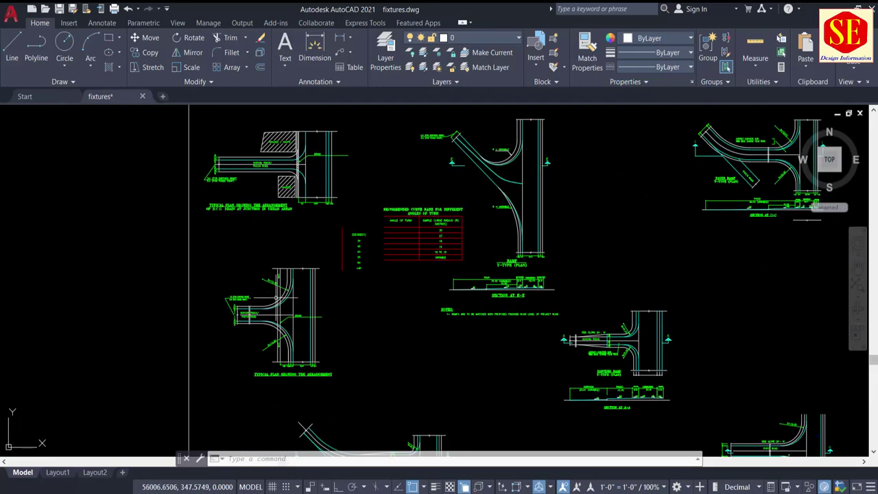
{"action": "middle_click_drag", "start_coordinate": [468, 419], "coordinate": [449, 309]}
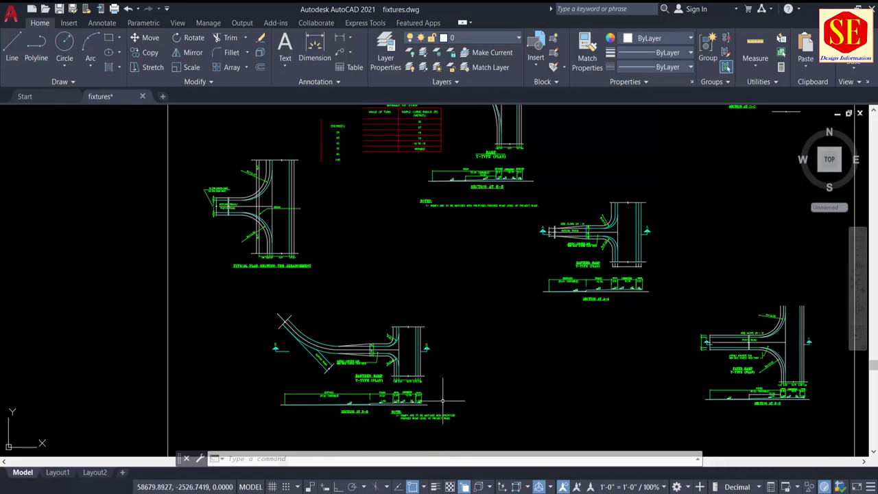
{"action": "scroll", "coordinate": [442, 400], "scroll_direction": "up", "scroll_amount": 2}
{"action": "scroll", "coordinate": [389, 415], "scroll_direction": "up", "scroll_amount": 2}
{"action": "scroll", "coordinate": [332, 278], "scroll_direction": "down", "scroll_amount": 4}
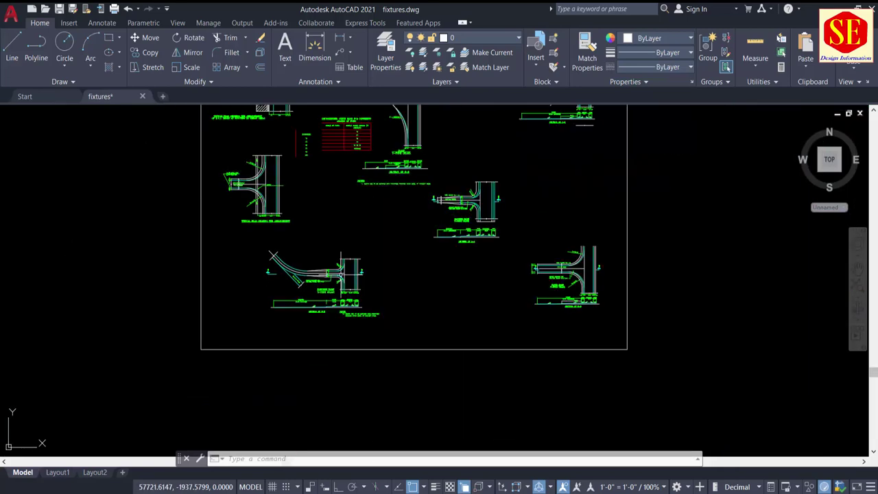
{"action": "middle_click_drag", "start_coordinate": [474, 174], "coordinate": [474, 282]}
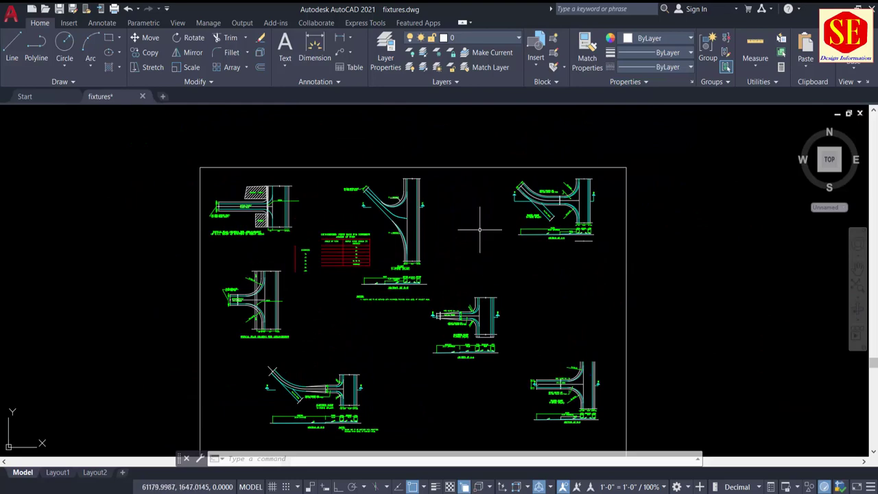
{"action": "scroll", "coordinate": [379, 213], "scroll_direction": "up", "scroll_amount": 4}
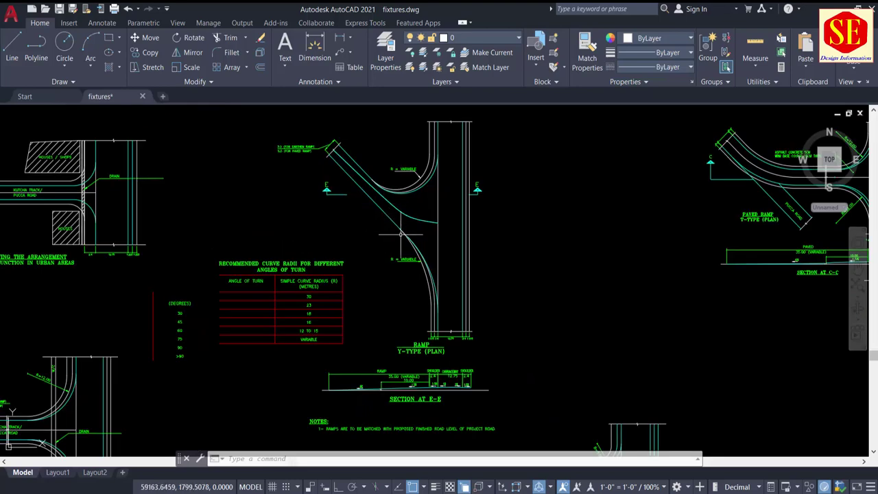
{"action": "scroll", "coordinate": [392, 193], "scroll_direction": "down", "scroll_amount": 2}
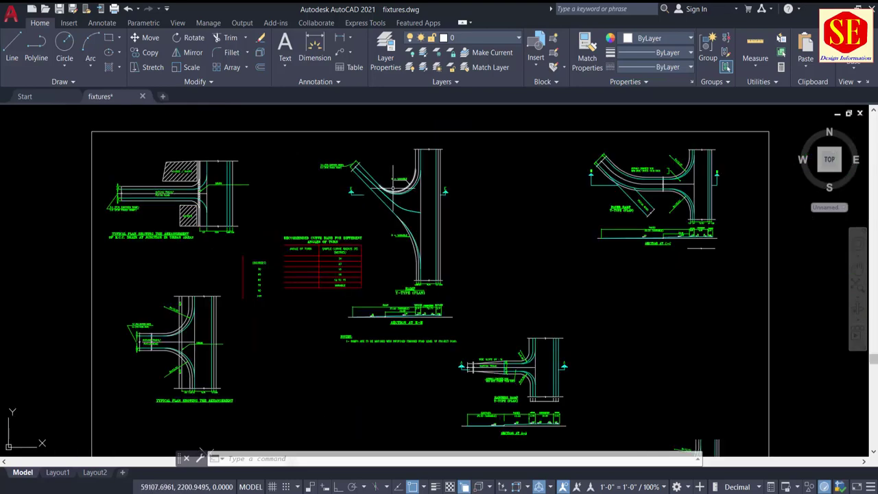
{"action": "scroll", "coordinate": [393, 180], "scroll_direction": "up", "scroll_amount": 4}
{"action": "scroll", "coordinate": [330, 235], "scroll_direction": "down", "scroll_amount": 4}
Pan to the Super Elevations sheet, zoom in, and explode the super-elevation block with X
{"action": "scroll", "coordinate": [330, 235], "scroll_direction": "down", "scroll_amount": 2}
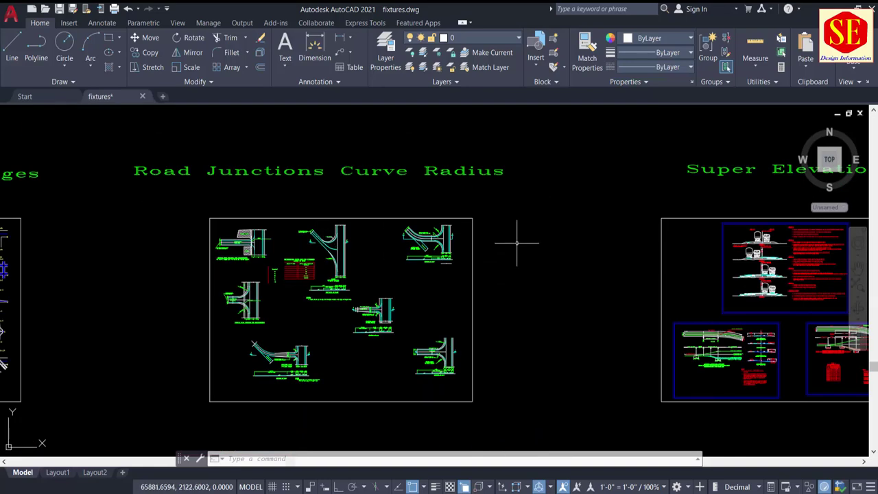
{"action": "middle_click_drag", "start_coordinate": [515, 243], "coordinate": [396, 237]}
{"action": "scroll", "coordinate": [392, 191], "scroll_direction": "up", "scroll_amount": 1}
{"action": "scroll", "coordinate": [471, 165], "scroll_direction": "up", "scroll_amount": 2}
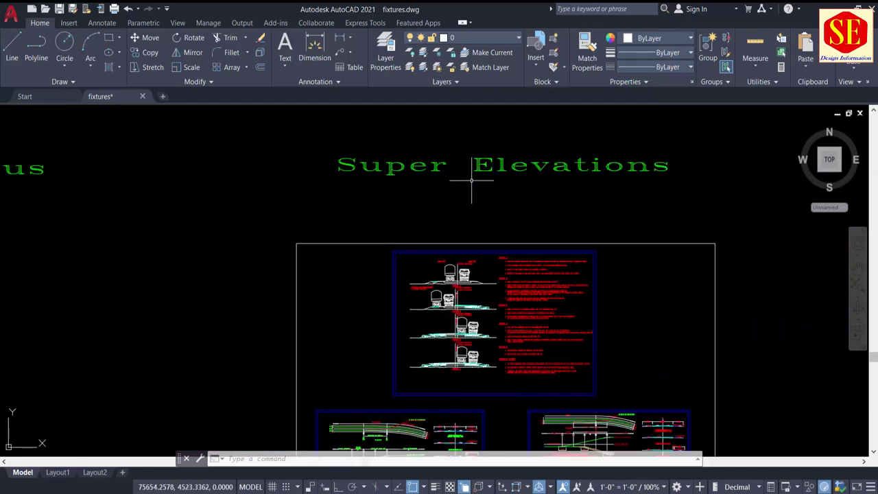
{"action": "scroll", "coordinate": [518, 294], "scroll_direction": "up", "scroll_amount": 2}
{"action": "scroll", "coordinate": [518, 294], "scroll_direction": "up", "scroll_amount": 2}
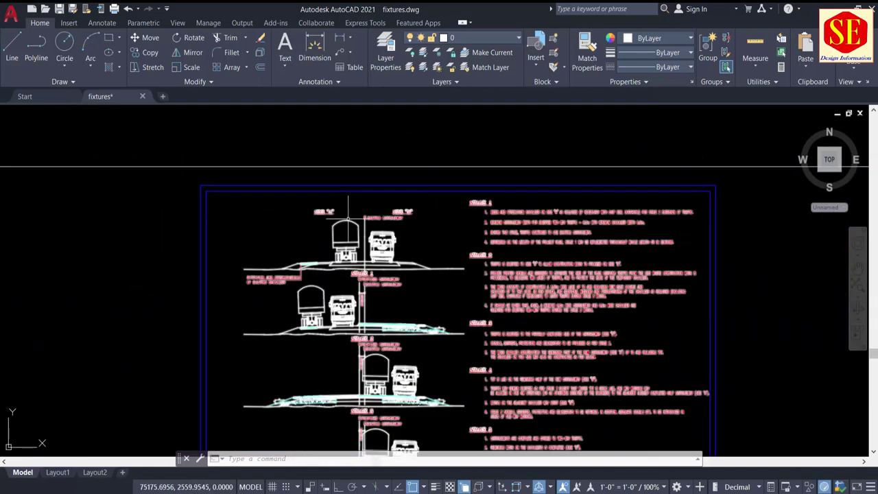
{"action": "left_click", "coordinate": [348, 218]}
{"action": "type", "text": "x"}
{"action": "key", "text": "Return"}
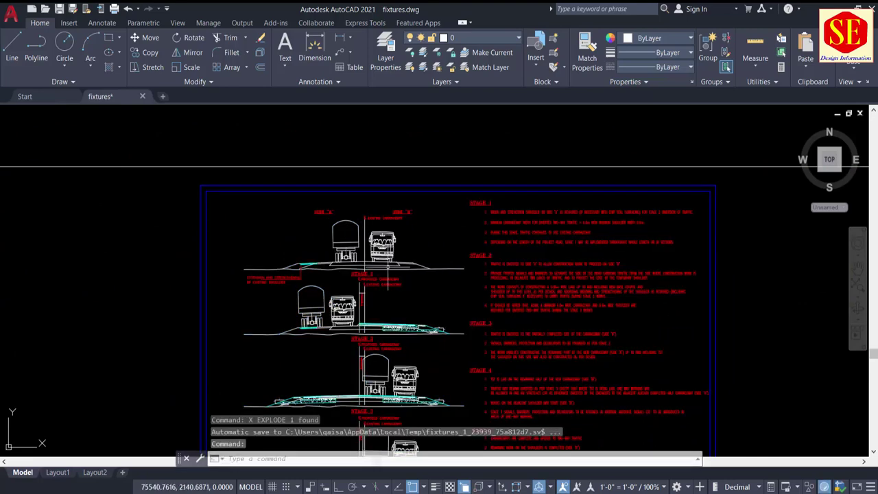
Pan down over the lower superelevation drawings and the lower-left superelevation plan
{"action": "middle_click_drag", "start_coordinate": [388, 269], "coordinate": [395, 180]}
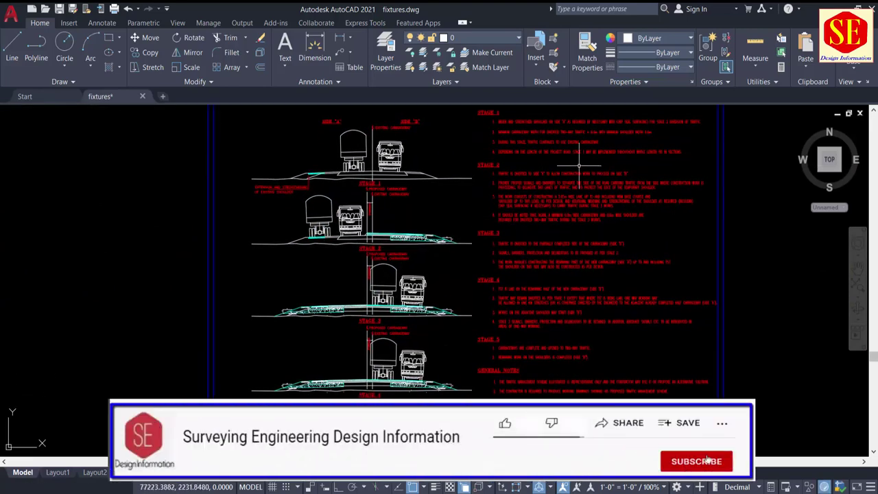
{"action": "scroll", "coordinate": [565, 278], "scroll_direction": "down", "scroll_amount": 2}
{"action": "middle_click_drag", "start_coordinate": [562, 341], "coordinate": [579, 191]}
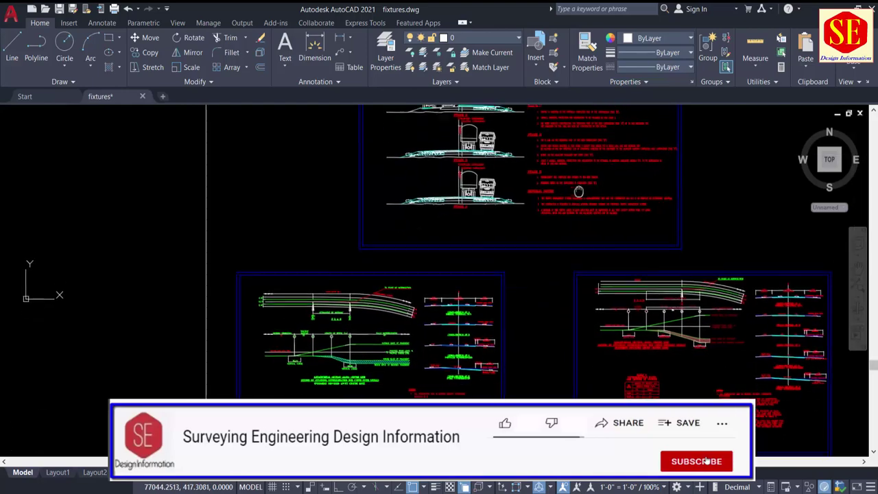
{"action": "scroll", "coordinate": [514, 210], "scroll_direction": "up", "scroll_amount": 4}
{"action": "middle_click_drag", "start_coordinate": [288, 240], "coordinate": [371, 233]}
Zoom out and center the sheet so the whole titled Super Elevations sheet shows
{"action": "scroll", "coordinate": [257, 242], "scroll_direction": "down", "scroll_amount": 2}
{"action": "scroll", "coordinate": [145, 250], "scroll_direction": "down", "scroll_amount": 2}
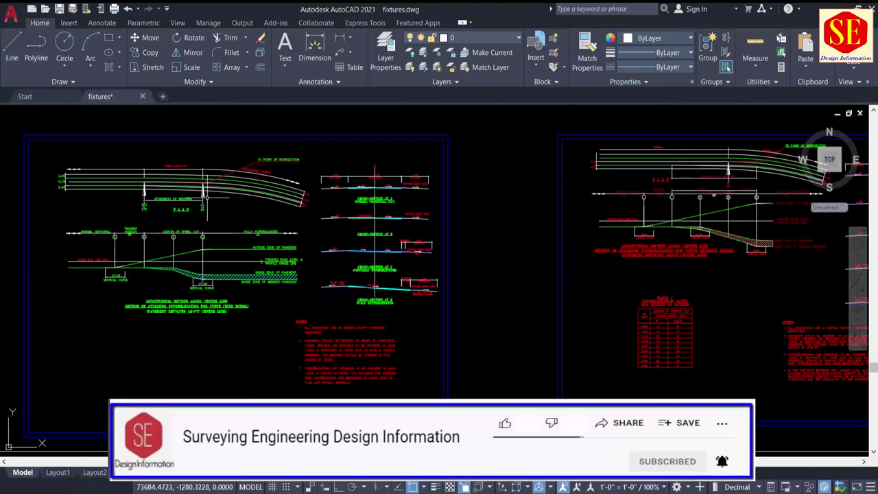
{"action": "scroll", "coordinate": [317, 179], "scroll_direction": "up", "scroll_amount": 2}
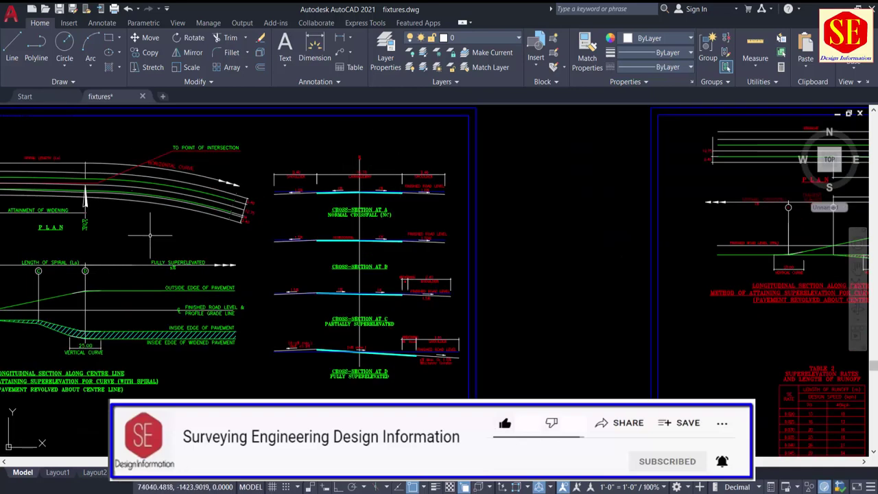
{"action": "scroll", "coordinate": [199, 206], "scroll_direction": "down", "scroll_amount": 2}
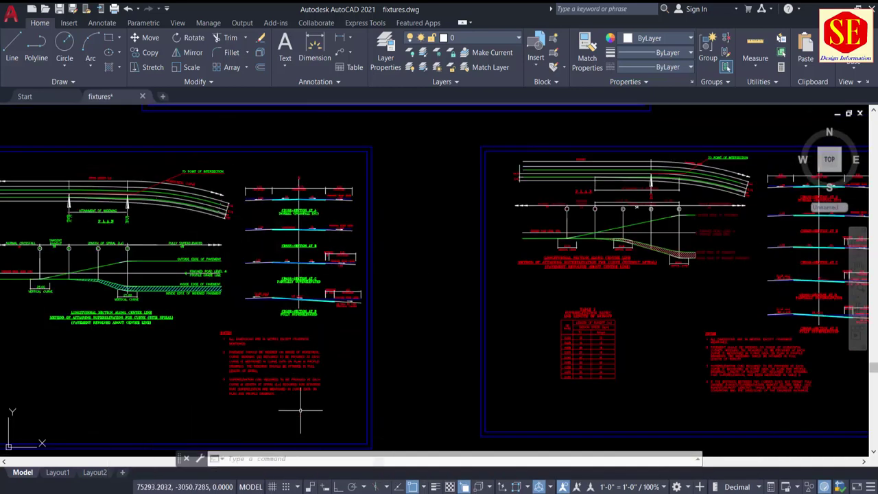
{"action": "scroll", "coordinate": [299, 410], "scroll_direction": "up", "scroll_amount": 2}
{"action": "scroll", "coordinate": [299, 390], "scroll_direction": "down", "scroll_amount": 2}
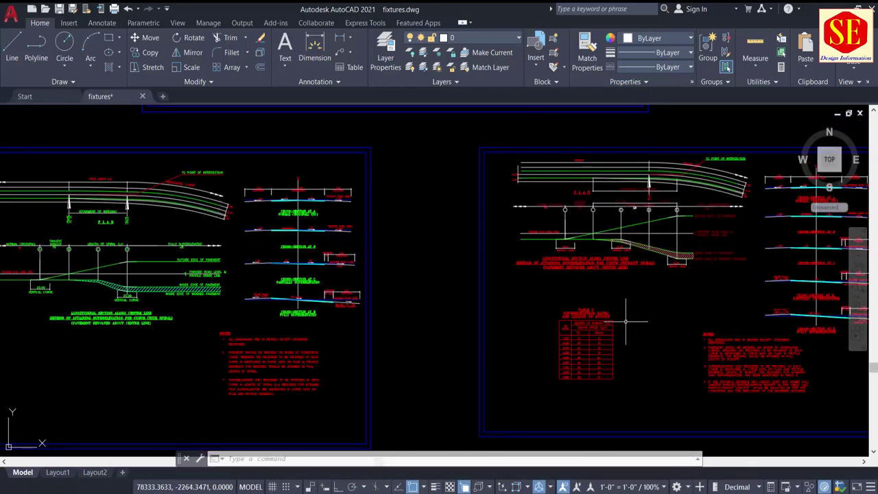
{"action": "middle_click_drag", "start_coordinate": [626, 321], "coordinate": [458, 317]}
{"action": "scroll", "coordinate": [546, 278], "scroll_direction": "down", "scroll_amount": 3}
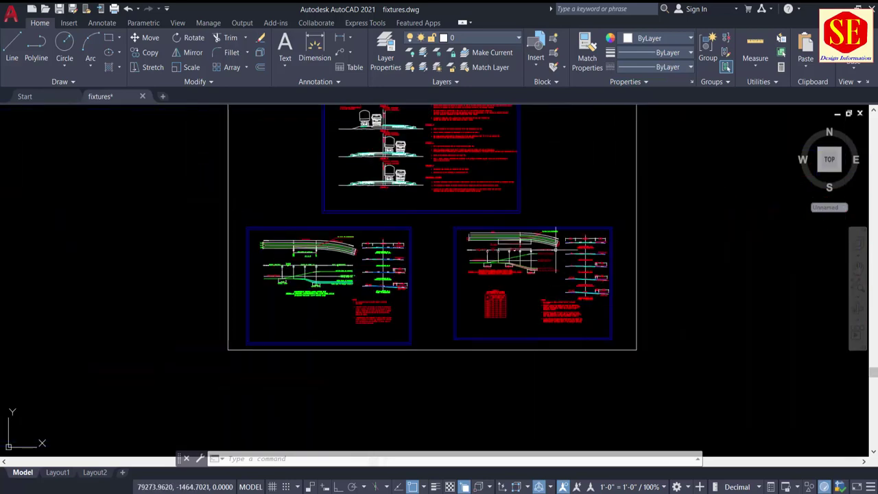
{"action": "scroll", "coordinate": [452, 273], "scroll_direction": "down", "scroll_amount": 2}
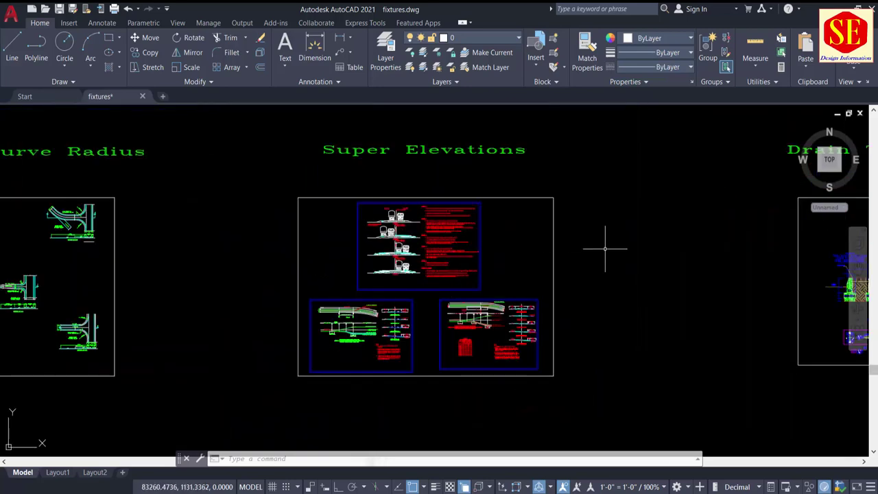
Center and zoom into the Drain Typical Sections surface-drain cross-sections, then zoom back out to its neighbours
{"action": "middle_click_drag", "start_coordinate": [606, 249], "coordinate": [294, 247]}
{"action": "middle_click_drag", "start_coordinate": [651, 199], "coordinate": [590, 198]}
{"action": "scroll", "coordinate": [591, 160], "scroll_direction": "up", "scroll_amount": 2}
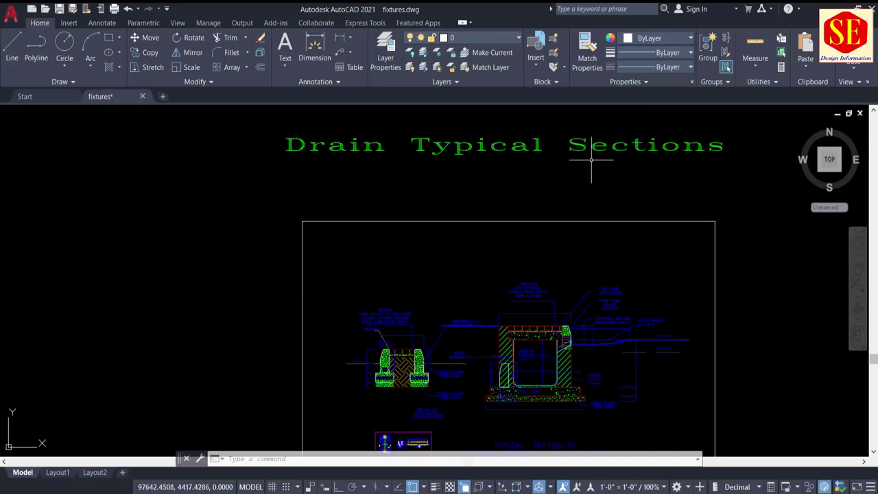
{"action": "middle_click_drag", "start_coordinate": [647, 194], "coordinate": [649, 129]}
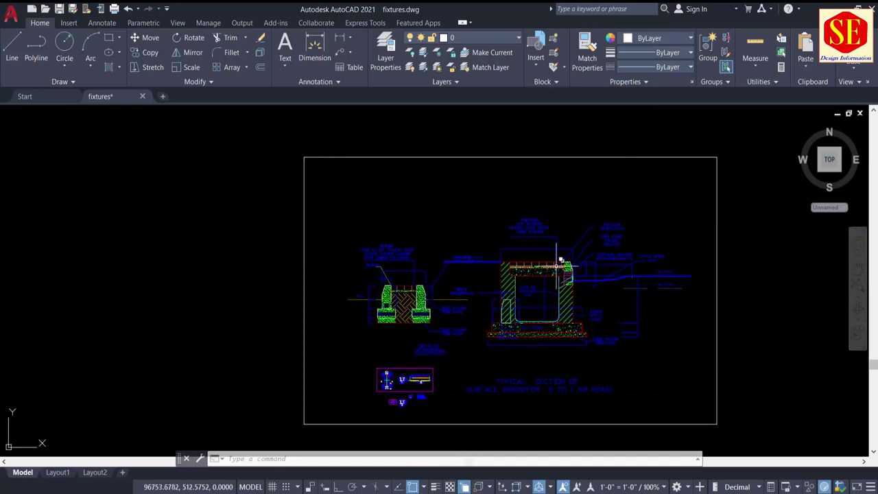
{"action": "scroll", "coordinate": [404, 302], "scroll_direction": "up", "scroll_amount": 2}
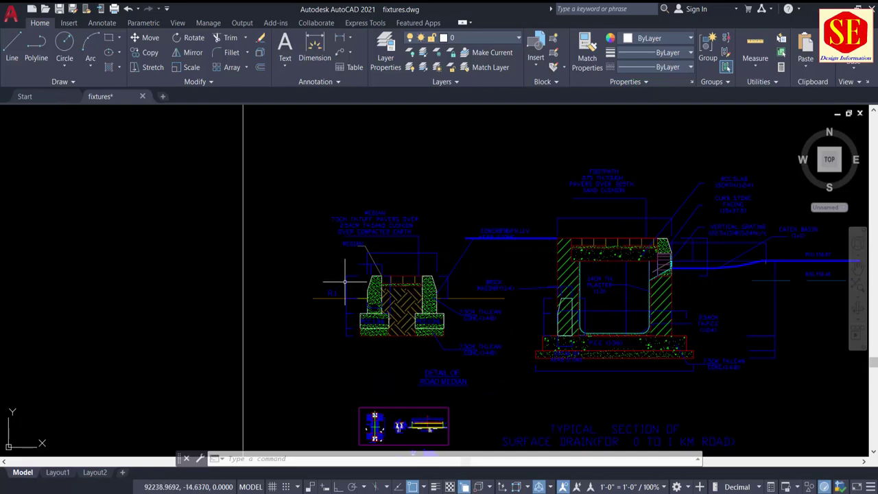
{"action": "scroll", "coordinate": [354, 276], "scroll_direction": "down", "scroll_amount": 3}
{"action": "scroll", "coordinate": [515, 251], "scroll_direction": "down", "scroll_amount": 4}
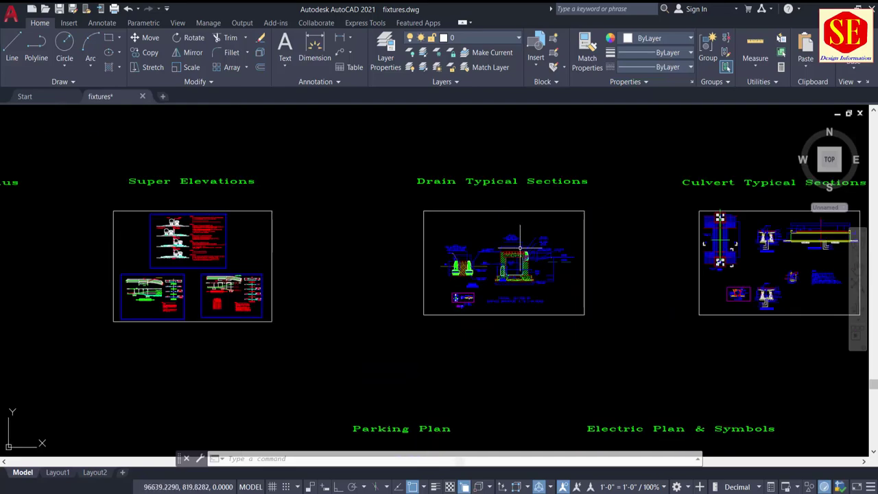
Center the Culvert Typical Sections sheet and zoom in on the middle culvert at SECTION AT BB
{"action": "middle_click_drag", "start_coordinate": [660, 238], "coordinate": [451, 231]}
{"action": "scroll", "coordinate": [585, 208], "scroll_direction": "up", "scroll_amount": 2}
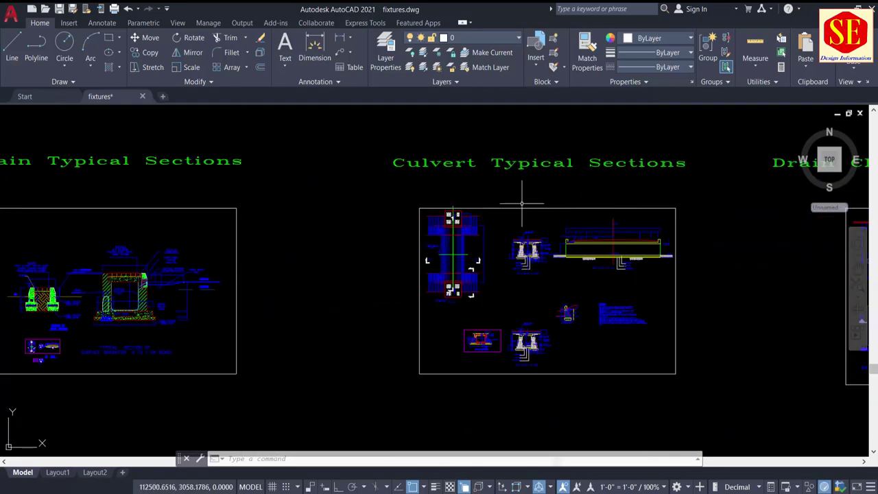
{"action": "scroll", "coordinate": [666, 189], "scroll_direction": "up", "scroll_amount": 2}
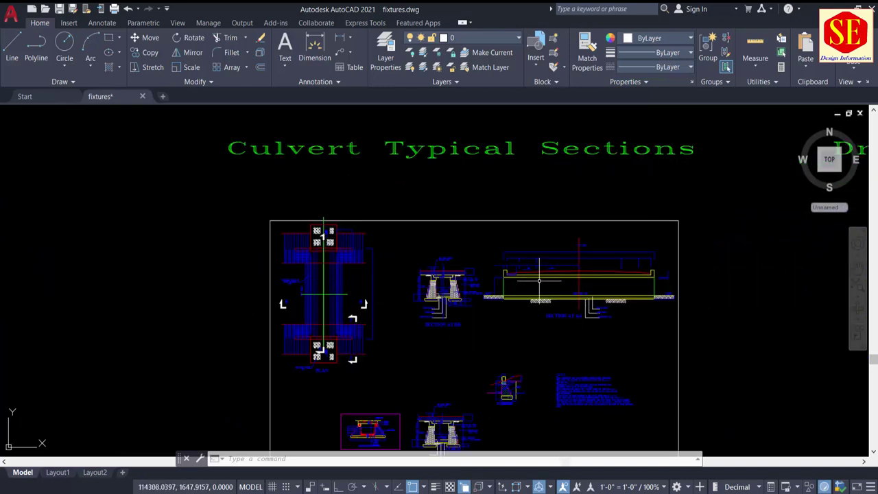
{"action": "middle_click_drag", "start_coordinate": [449, 299], "coordinate": [448, 265]}
{"action": "scroll", "coordinate": [449, 264], "scroll_direction": "up", "scroll_amount": 5}
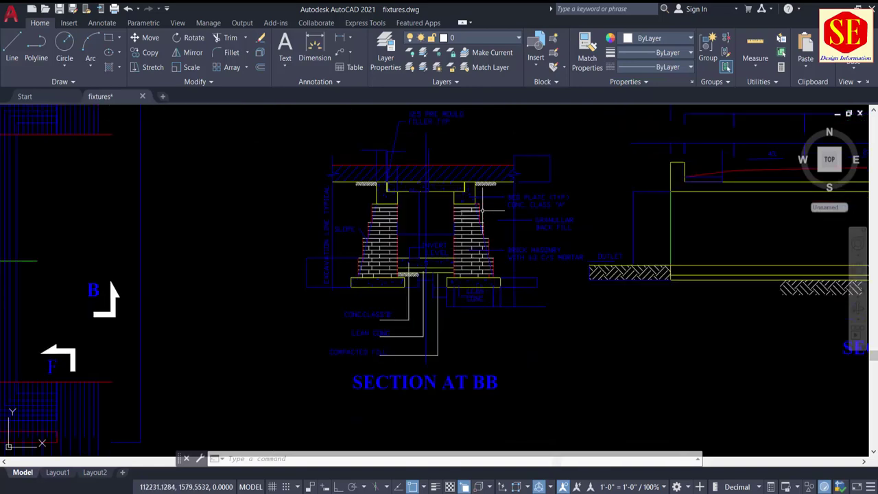
{"action": "scroll", "coordinate": [423, 240], "scroll_direction": "down", "scroll_amount": 5}
{"action": "middle_click_drag", "start_coordinate": [460, 304], "coordinate": [470, 284]}
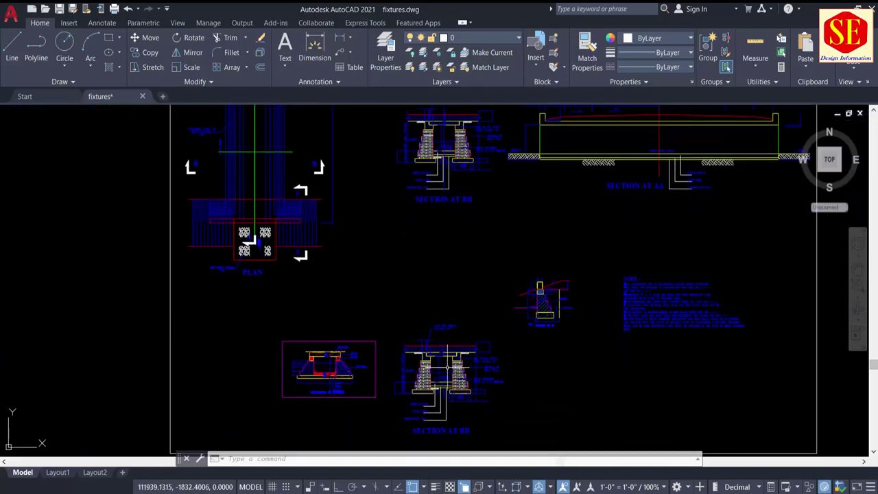
Zoom back out and pan toward the Drain Chamber Typical Sections sheet
{"action": "scroll", "coordinate": [446, 374], "scroll_direction": "up", "scroll_amount": 5}
{"action": "scroll", "coordinate": [447, 374], "scroll_direction": "down", "scroll_amount": 4}
{"action": "scroll", "coordinate": [447, 371], "scroll_direction": "down", "scroll_amount": 3}
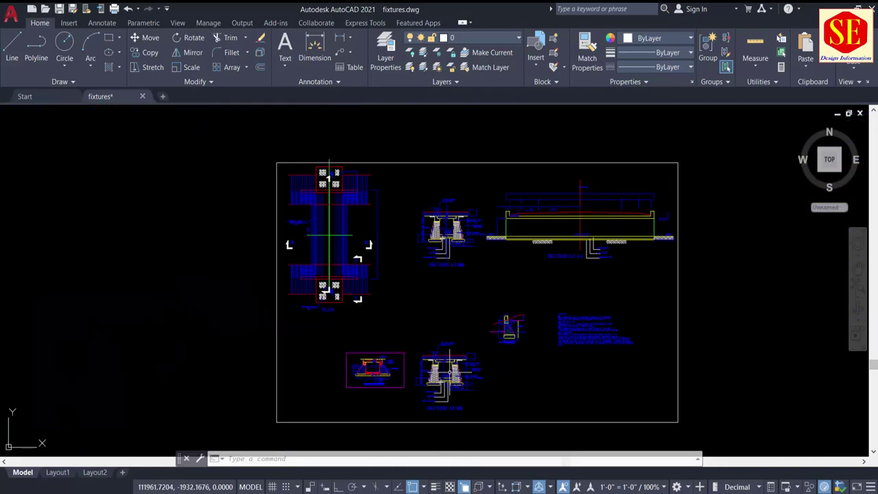
{"action": "scroll", "coordinate": [449, 370], "scroll_direction": "down", "scroll_amount": 2}
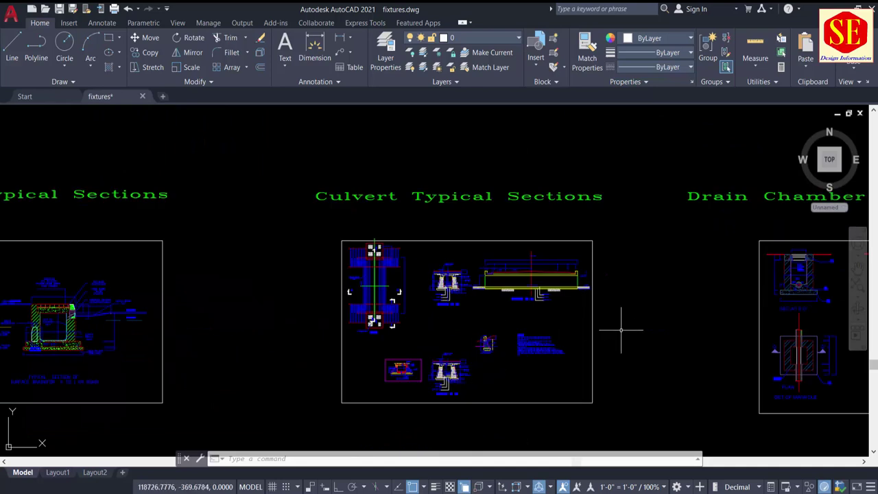
{"action": "middle_click_drag", "start_coordinate": [644, 297], "coordinate": [492, 293]}
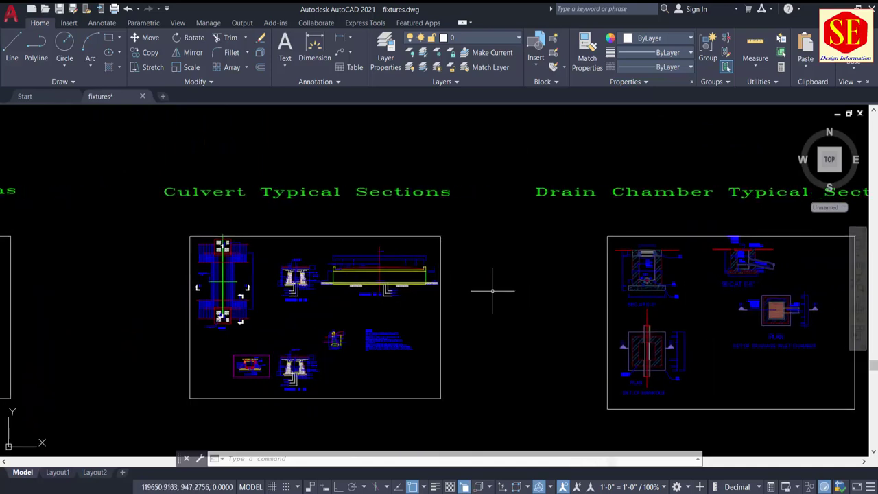
Center the Drain Chamber Typical Sections sheet and zoom into section D-D
{"action": "mouse_move", "coordinate": [663, 268]}
{"action": "middle_mouse_down"}
{"action": "mouse_move", "coordinate": [554, 268]}
{"action": "mouse_move", "coordinate": [522, 287]}
{"action": "middle_mouse_up"}
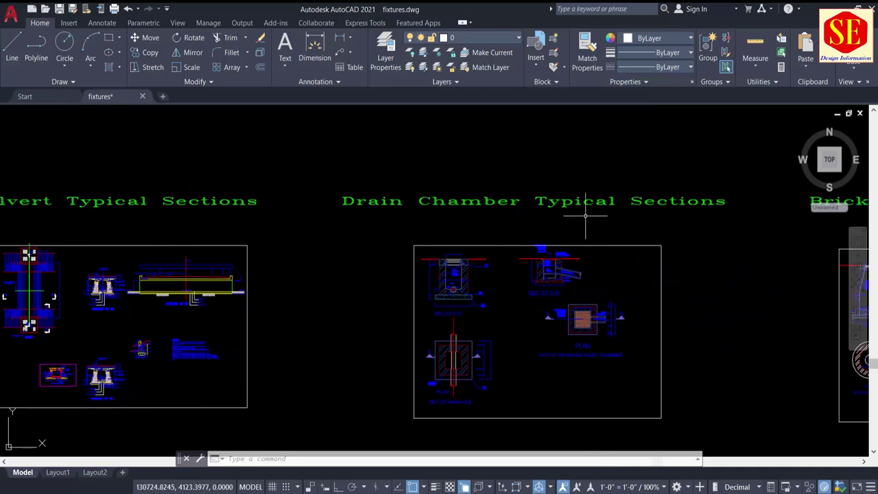
{"action": "scroll", "coordinate": [480, 278], "scroll_direction": "up", "scroll_amount": 2}
{"action": "scroll", "coordinate": [450, 288], "scroll_direction": "up", "scroll_amount": 3}
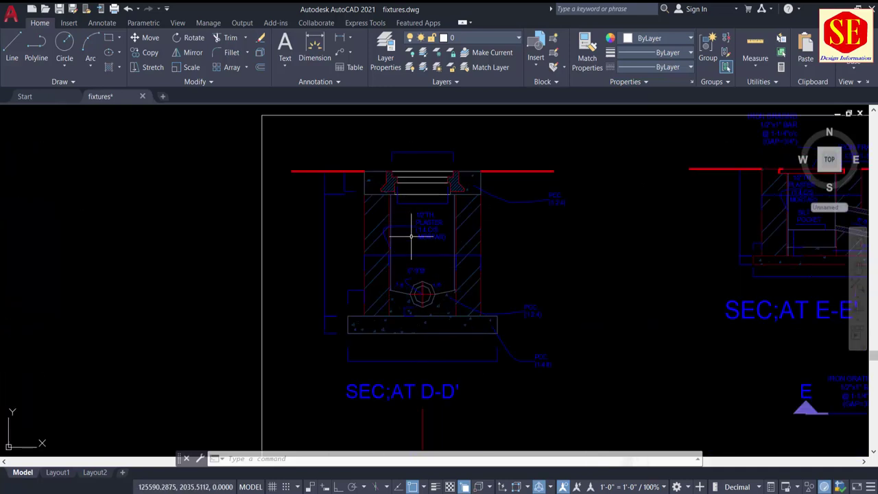
{"action": "scroll", "coordinate": [421, 265], "scroll_direction": "down", "scroll_amount": 2}
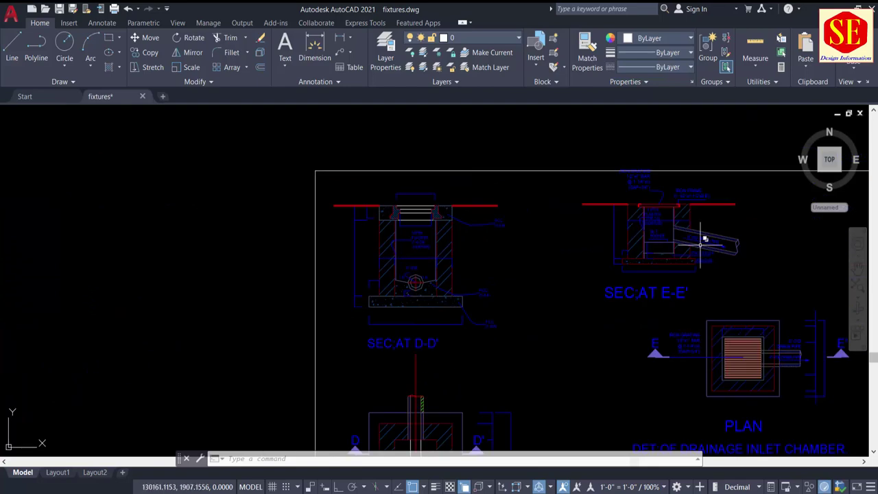
Inspect the chamber plan and section E-E, then zoom out and pan to Brick Manhole Typical Sections
{"action": "middle_click_drag", "start_coordinate": [735, 264], "coordinate": [619, 163]}
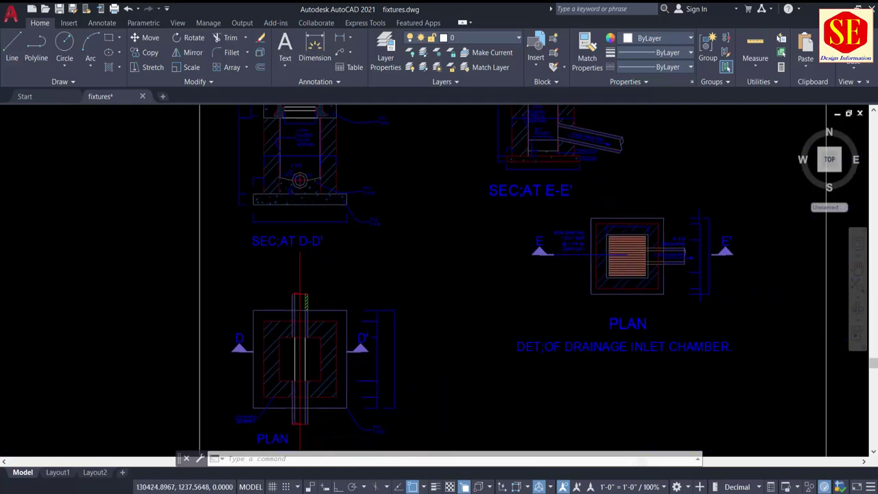
{"action": "scroll", "coordinate": [342, 348], "scroll_direction": "down", "scroll_amount": 2}
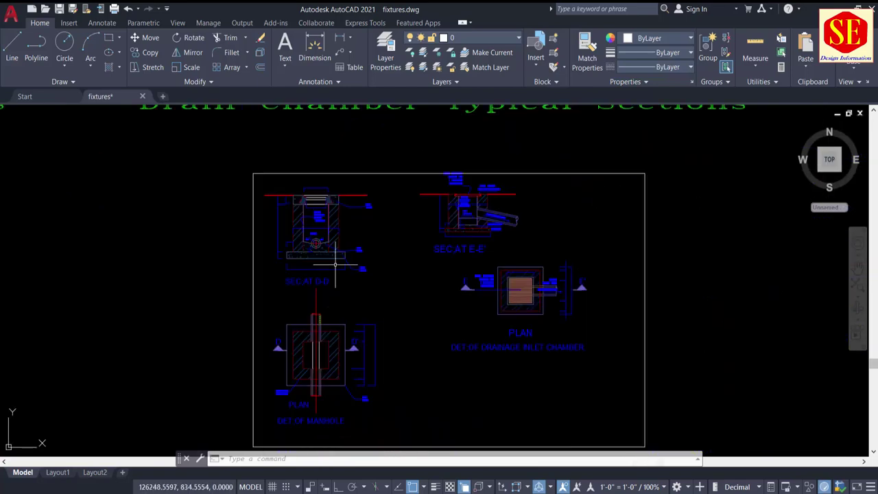
{"action": "scroll", "coordinate": [395, 256], "scroll_direction": "down", "scroll_amount": 2}
{"action": "scroll", "coordinate": [445, 260], "scroll_direction": "up", "scroll_amount": 2}
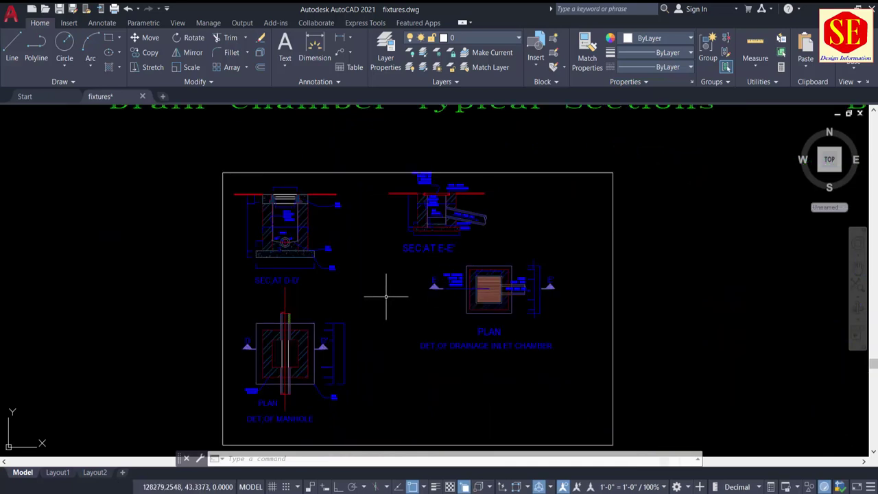
{"action": "scroll", "coordinate": [398, 289], "scroll_direction": "down", "scroll_amount": 2}
{"action": "scroll", "coordinate": [418, 275], "scroll_direction": "down", "scroll_amount": 2}
{"action": "middle_click_drag", "start_coordinate": [557, 270], "coordinate": [408, 274]}
{"action": "scroll", "coordinate": [494, 238], "scroll_direction": "up", "scroll_amount": 3}
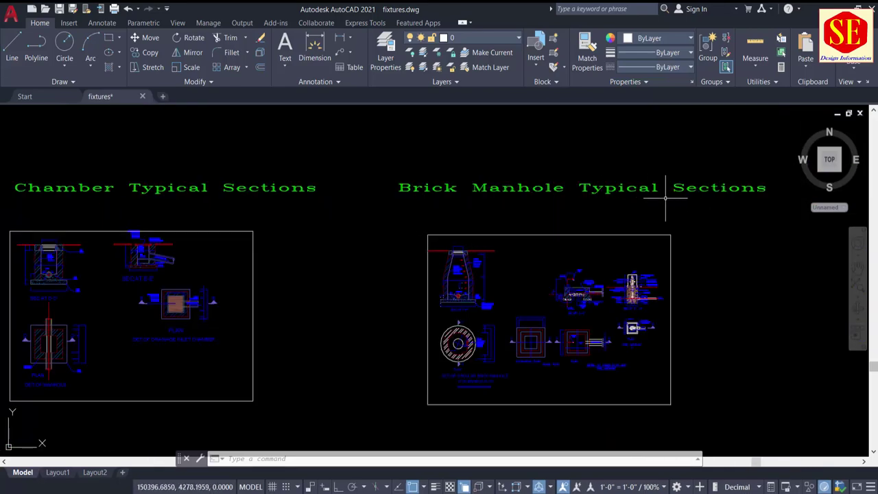
Zoom in on the hydrant sections, then zoom out to the Culvert, Drain Chamber and Brick Manhole sheets
{"action": "scroll", "coordinate": [605, 268], "scroll_direction": "up", "scroll_amount": 2}
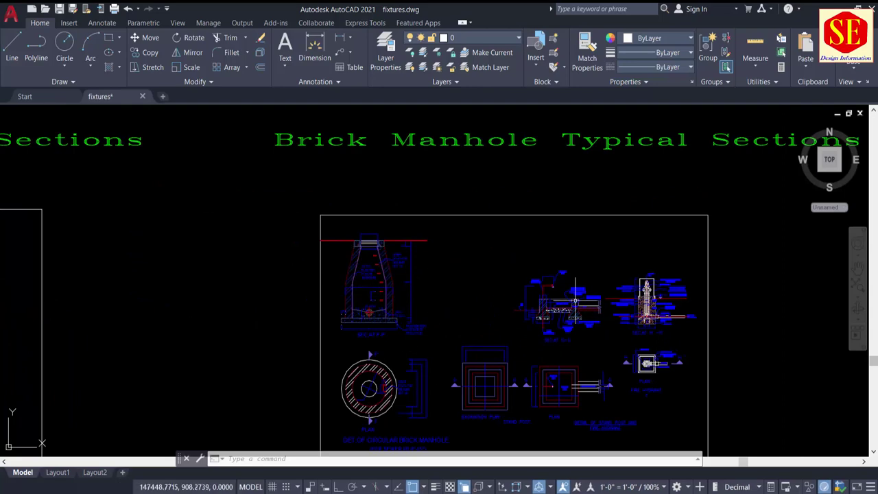
{"action": "middle_click_drag", "start_coordinate": [702, 328], "coordinate": [686, 259]}
{"action": "scroll", "coordinate": [642, 231], "scroll_direction": "up", "scroll_amount": 4}
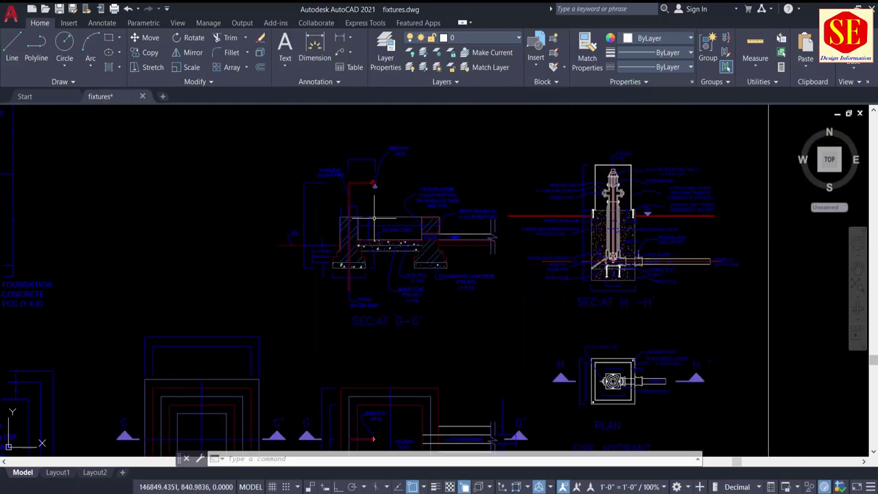
{"action": "scroll", "coordinate": [372, 219], "scroll_direction": "down", "scroll_amount": 4}
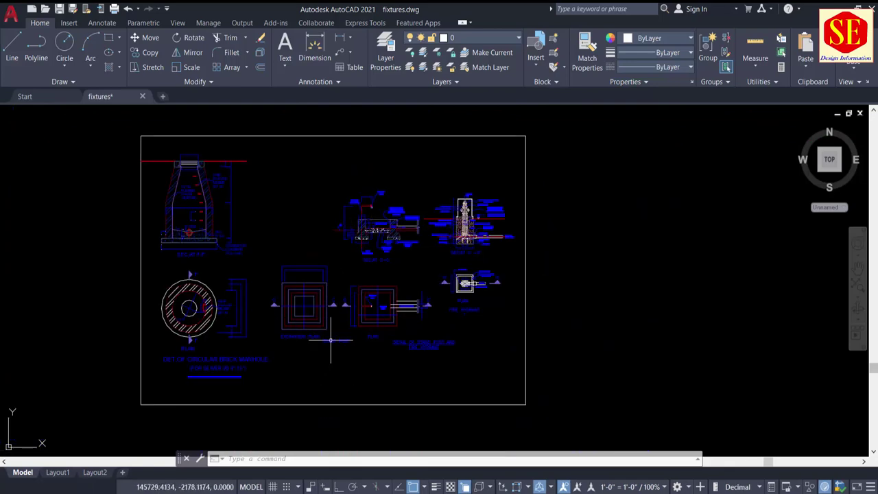
{"action": "scroll", "coordinate": [446, 256], "scroll_direction": "down", "scroll_amount": 2}
Pan right and down, then zoom in to frame the Parking Plan beside the Electric Plan sheet
{"action": "scroll", "coordinate": [449, 255], "scroll_direction": "down", "scroll_amount": 3}
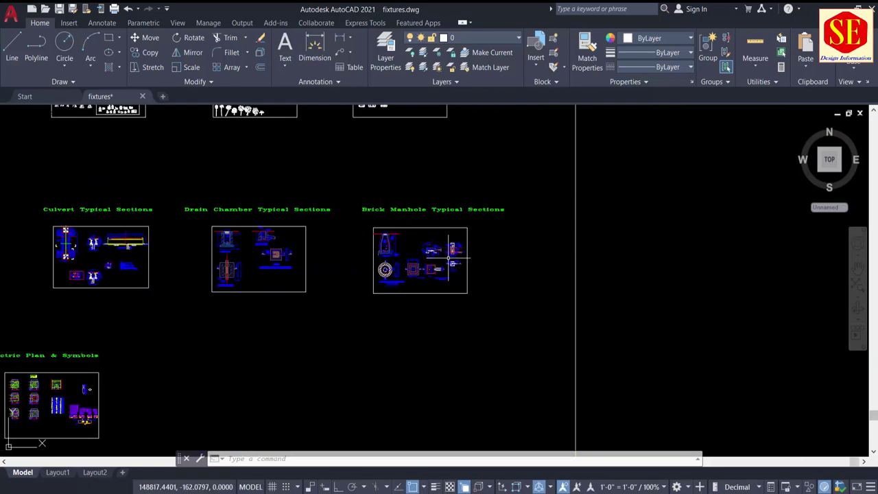
{"action": "middle_click_drag", "start_coordinate": [222, 253], "coordinate": [495, 198]}
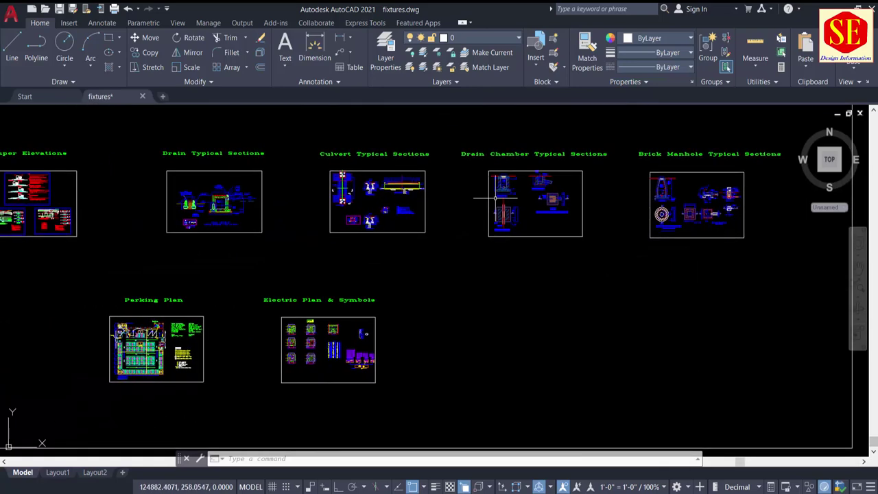
{"action": "middle_click_drag", "start_coordinate": [435, 230], "coordinate": [524, 203]}
{"action": "scroll", "coordinate": [257, 280], "scroll_direction": "up", "scroll_amount": 4}
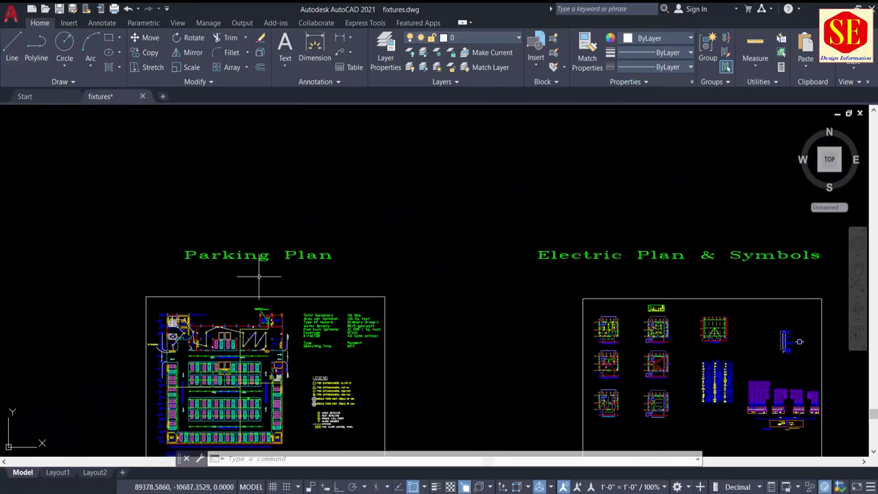
{"action": "middle_click_drag", "start_coordinate": [254, 280], "coordinate": [288, 213]}
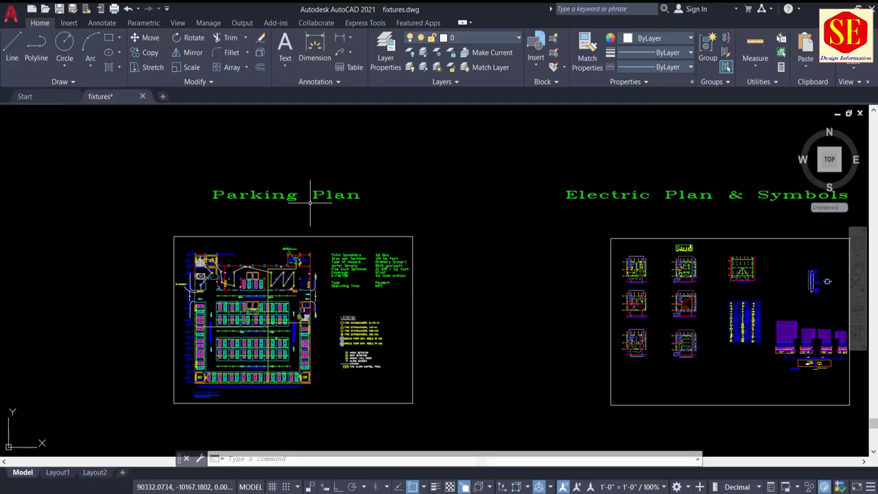
{"action": "scroll", "coordinate": [310, 202], "scroll_direction": "up", "scroll_amount": 2}
{"action": "scroll", "coordinate": [278, 280], "scroll_direction": "up", "scroll_amount": 2}
Select all objects and explode the sheet's block with X (EXPLODE)
{"action": "scroll", "coordinate": [206, 358], "scroll_direction": "up", "scroll_amount": 3}
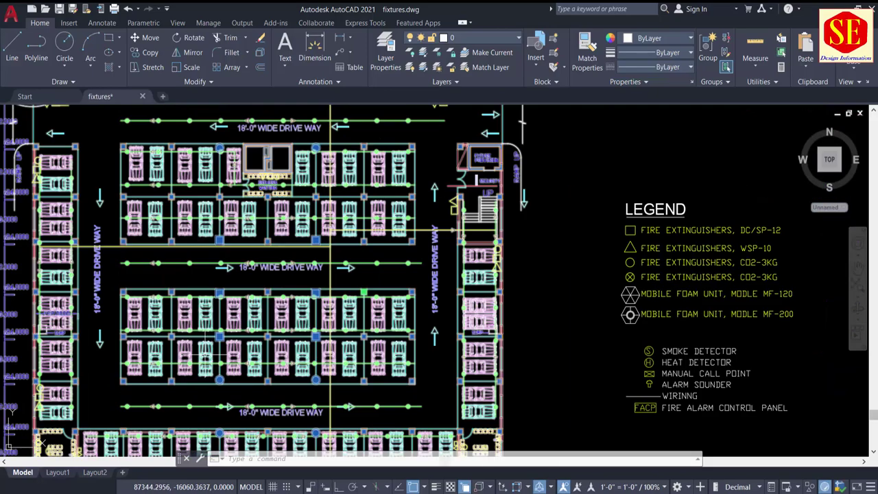
{"action": "key", "text": "ctrl+a"}
{"action": "type", "text": "x"}
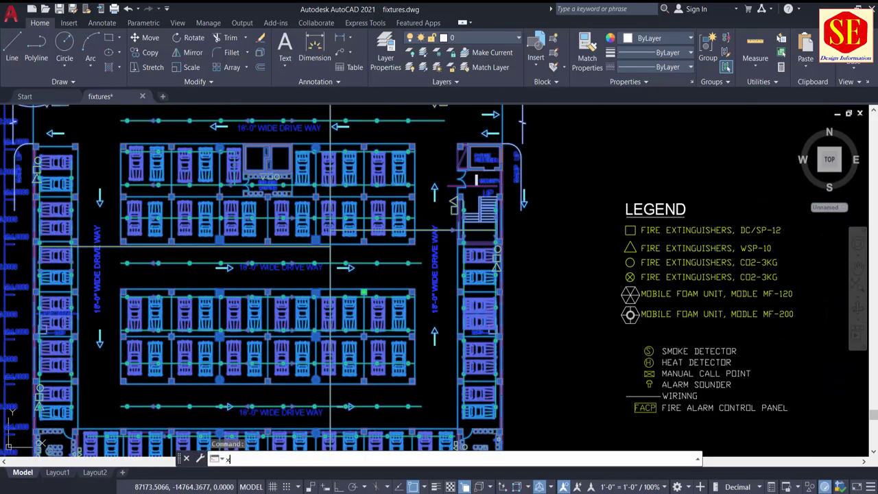
{"action": "key", "text": "Return"}
Review the CPR rooms, the sprinkler data table, the legend and the lower parking rows
{"action": "scroll", "coordinate": [190, 228], "scroll_direction": "down", "scroll_amount": 2}
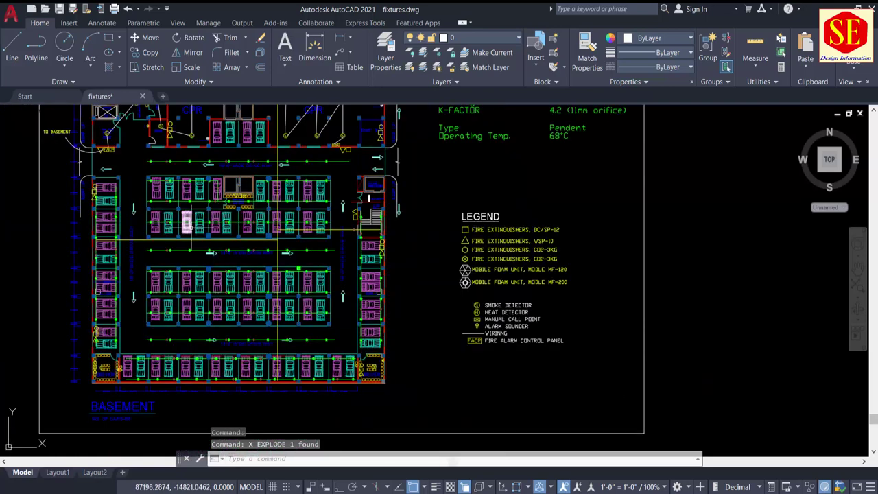
{"action": "scroll", "coordinate": [189, 205], "scroll_direction": "up", "scroll_amount": 2}
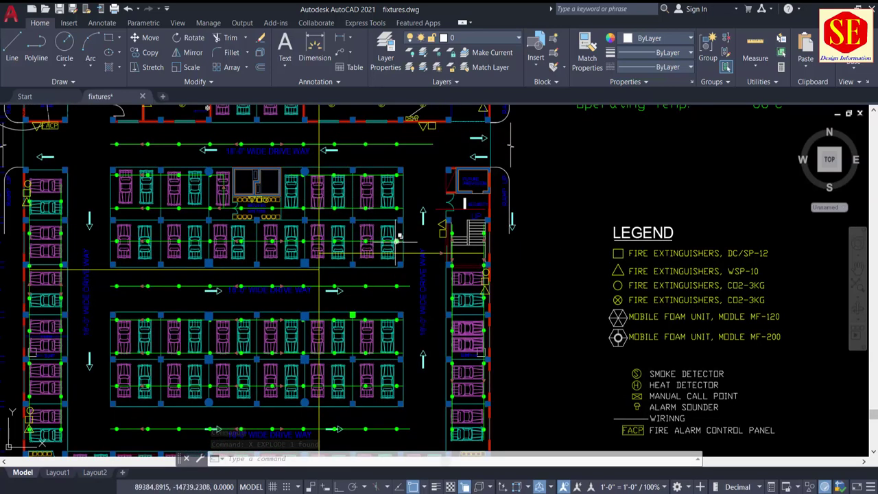
{"action": "middle_click_drag", "start_coordinate": [399, 236], "coordinate": [407, 304]}
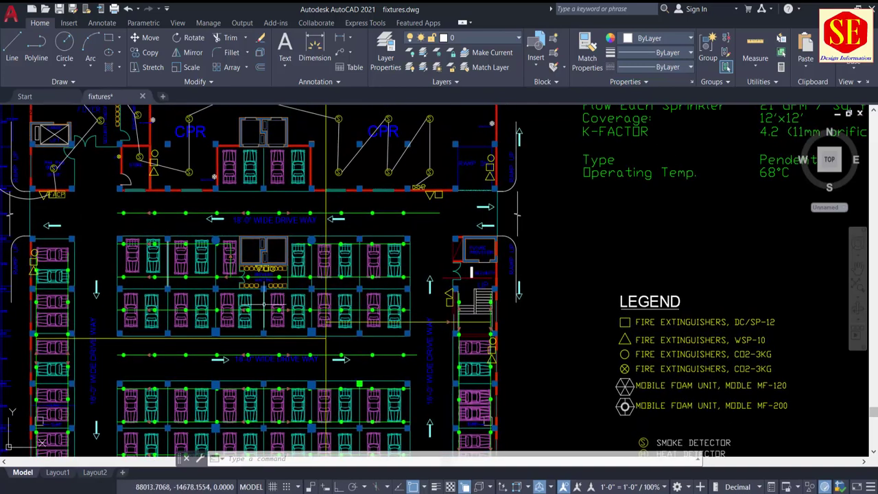
{"action": "middle_click_drag", "start_coordinate": [282, 227], "coordinate": [285, 324]}
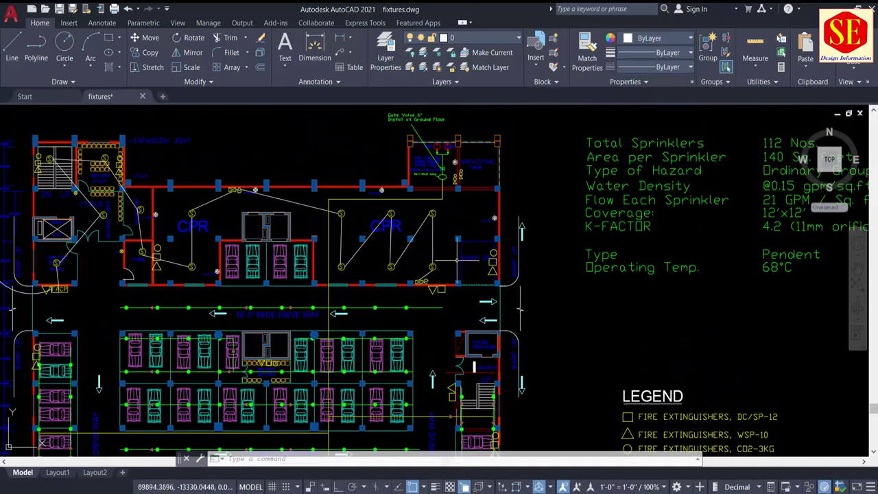
{"action": "middle_click_drag", "start_coordinate": [459, 259], "coordinate": [302, 273]}
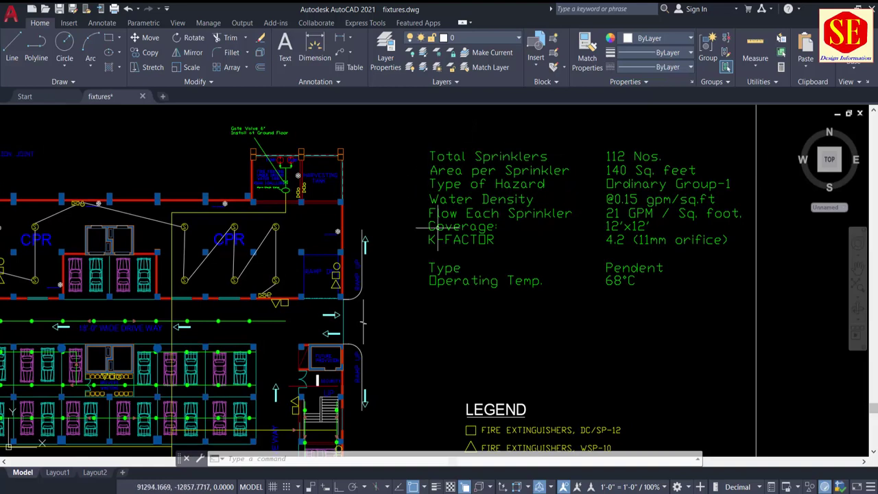
{"action": "middle_click_drag", "start_coordinate": [534, 314], "coordinate": [520, 190]}
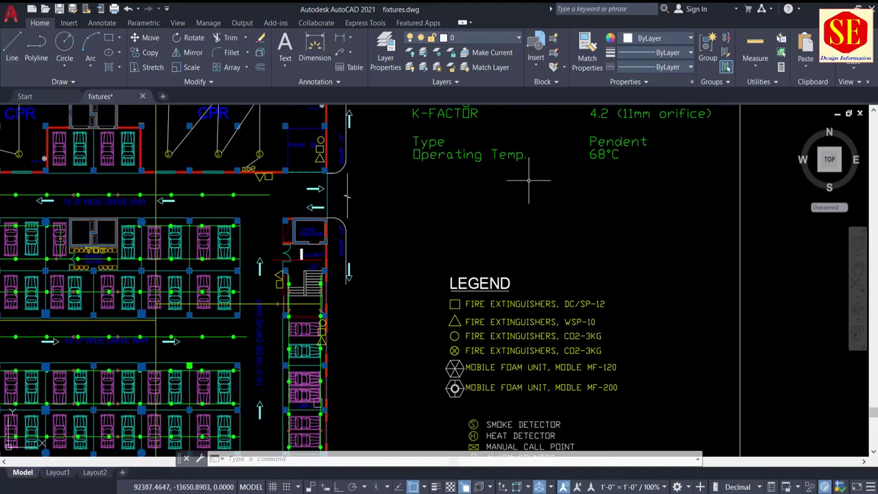
{"action": "middle_click_drag", "start_coordinate": [593, 323], "coordinate": [592, 285]}
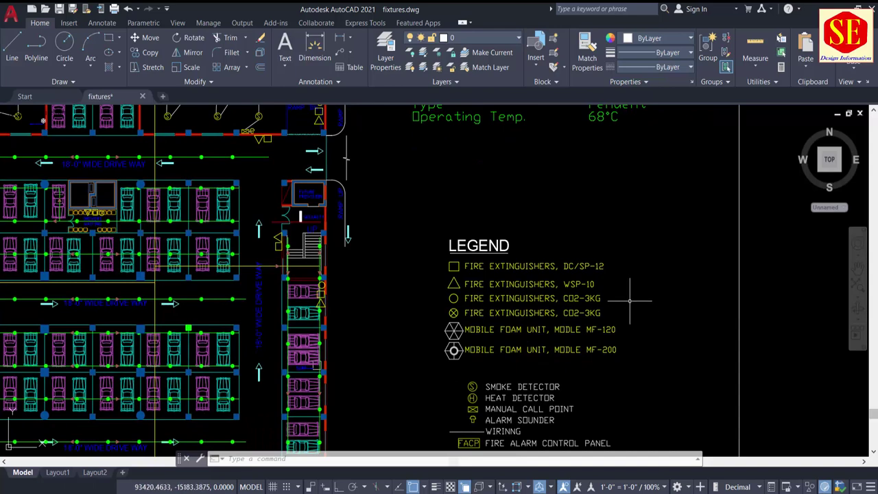
{"action": "middle_click_drag", "start_coordinate": [590, 350], "coordinate": [597, 251]}
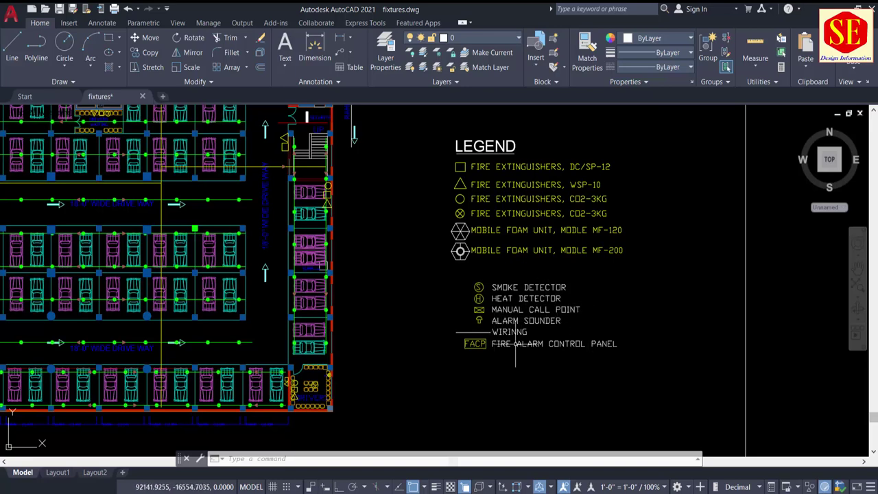
Return to the sprinkler data table, then pan left to the neighbouring detail sheet
{"action": "scroll", "coordinate": [527, 336], "scroll_direction": "down", "scroll_amount": 2}
{"action": "middle_click_drag", "start_coordinate": [516, 271], "coordinate": [547, 336]}
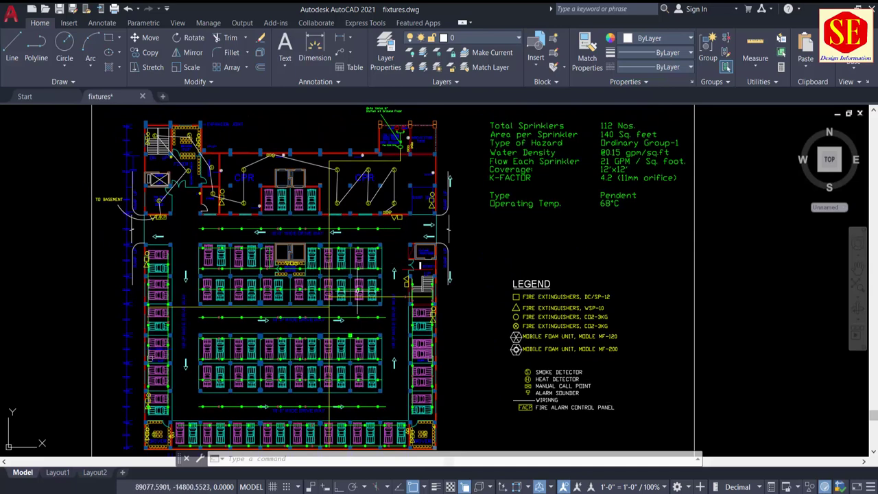
{"action": "scroll", "coordinate": [279, 179], "scroll_direction": "down", "scroll_amount": 2}
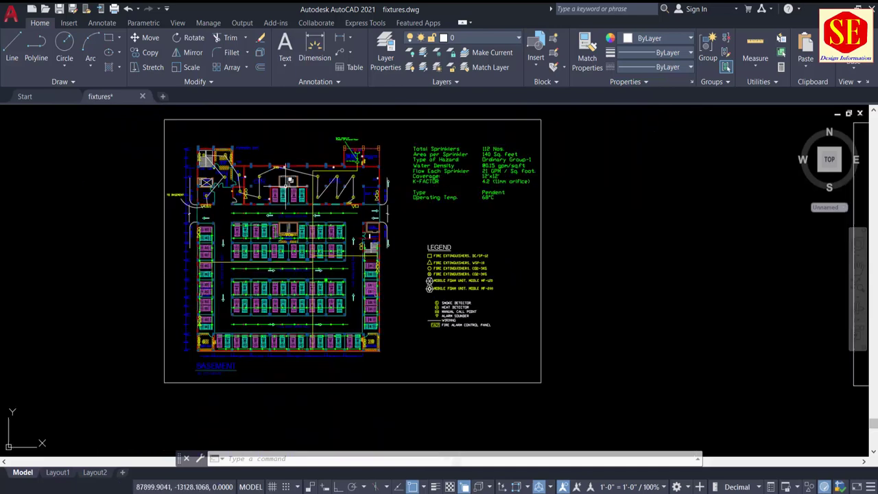
{"action": "scroll", "coordinate": [214, 194], "scroll_direction": "up", "scroll_amount": 2}
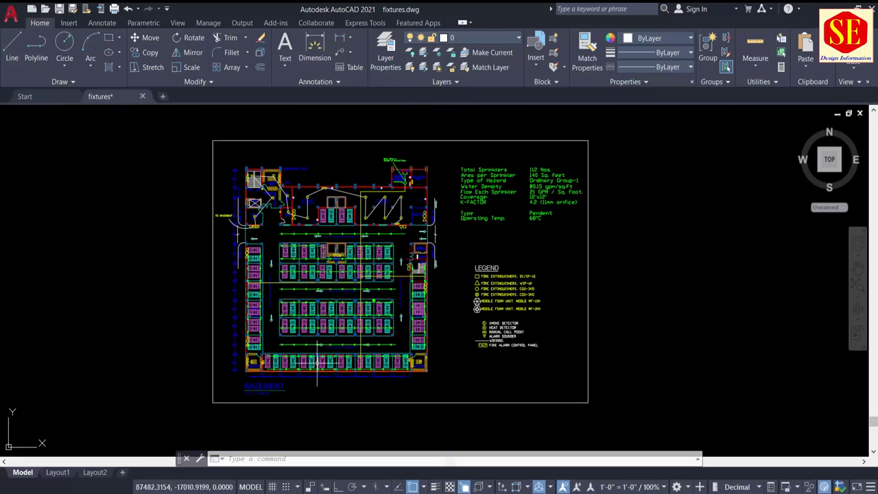
{"action": "middle_click_drag", "start_coordinate": [501, 295], "coordinate": [195, 287]}
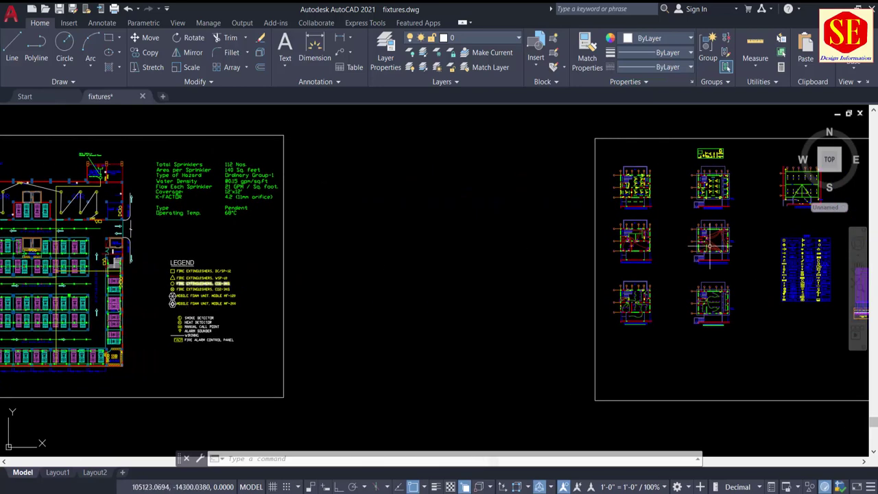
Centre the Electric Plan & Symbols sheet under its title and zoom into the upper floor plans
{"action": "middle_click_drag", "start_coordinate": [710, 247], "coordinate": [431, 238]}
{"action": "middle_click_drag", "start_coordinate": [514, 175], "coordinate": [514, 247]}
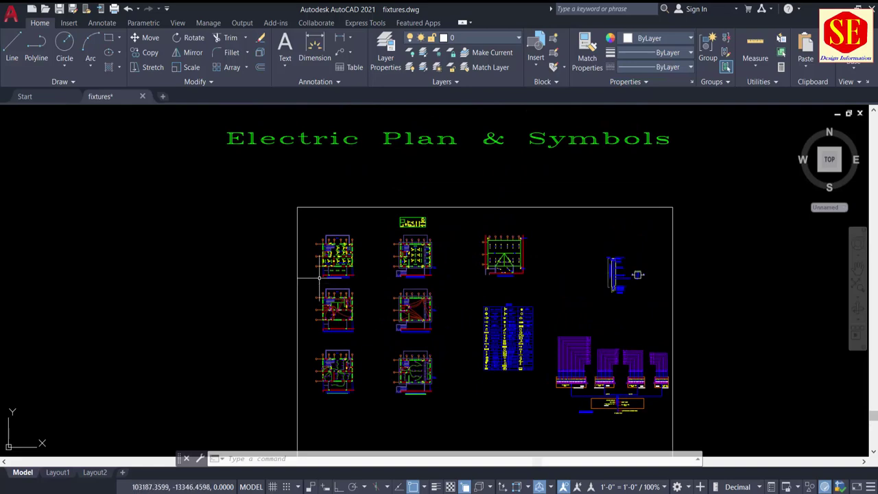
{"action": "scroll", "coordinate": [330, 271], "scroll_direction": "up", "scroll_amount": 6}
{"action": "scroll", "coordinate": [369, 237], "scroll_direction": "up", "scroll_amount": 1}
{"action": "scroll", "coordinate": [418, 256], "scroll_direction": "up", "scroll_amount": 1}
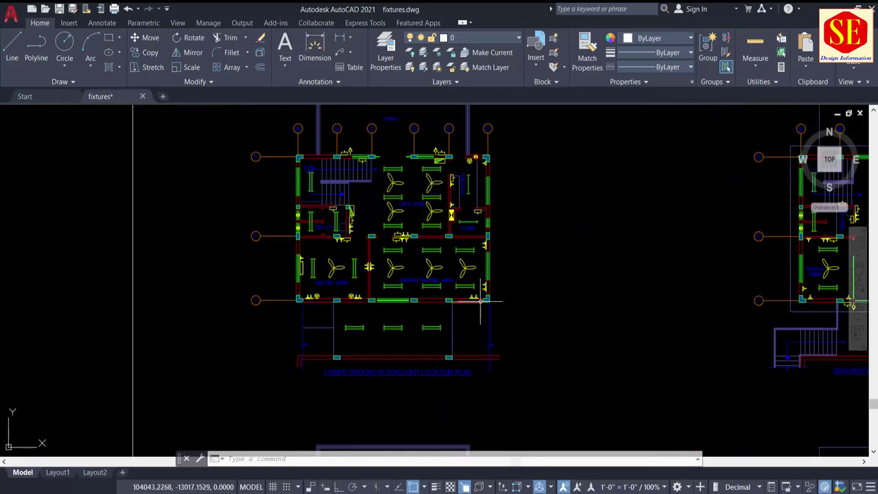
{"action": "scroll", "coordinate": [428, 239], "scroll_direction": "up", "scroll_amount": 1}
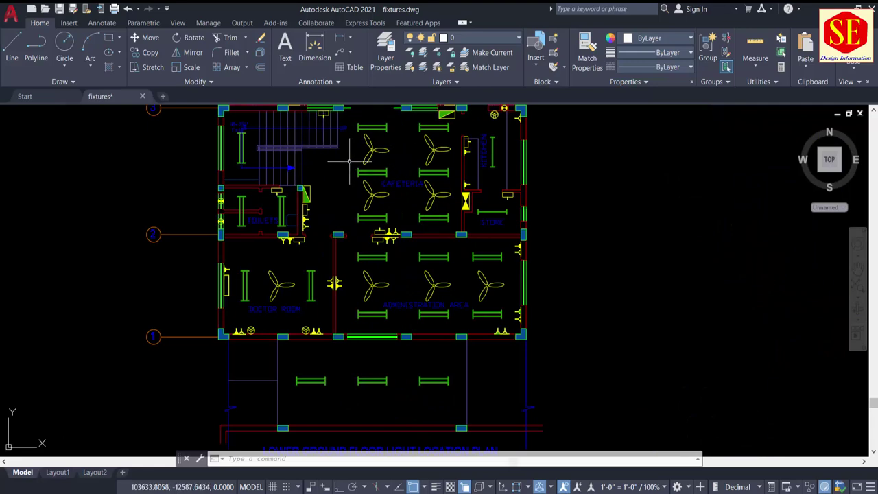
{"action": "scroll", "coordinate": [277, 190], "scroll_direction": "down", "scroll_amount": 2}
{"action": "scroll", "coordinate": [717, 227], "scroll_direction": "up", "scroll_amount": 1}
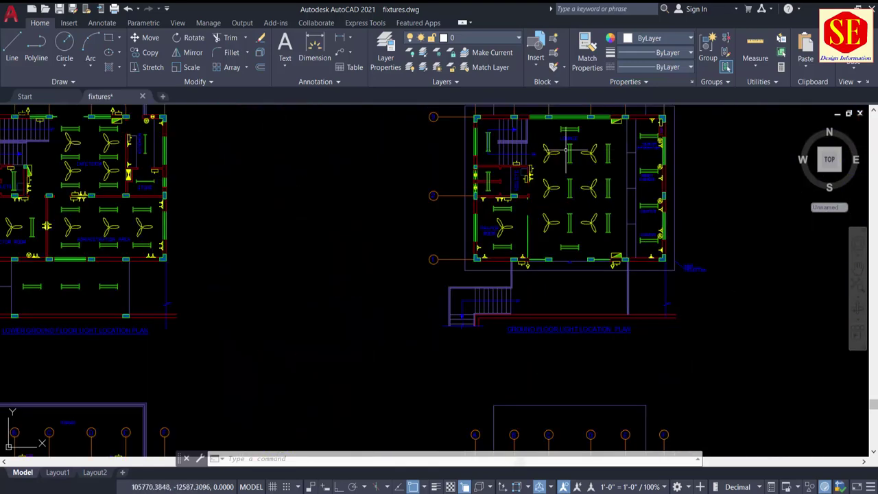
{"action": "scroll", "coordinate": [577, 197], "scroll_direction": "down", "scroll_amount": 1}
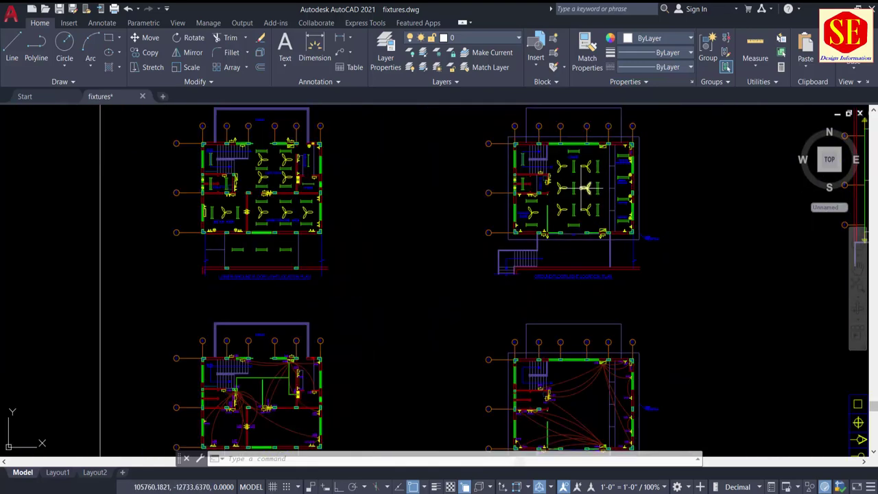
Inspect the lower floor plans and the symbol legend table beside them
{"action": "middle_click_drag", "start_coordinate": [559, 293], "coordinate": [565, 195]}
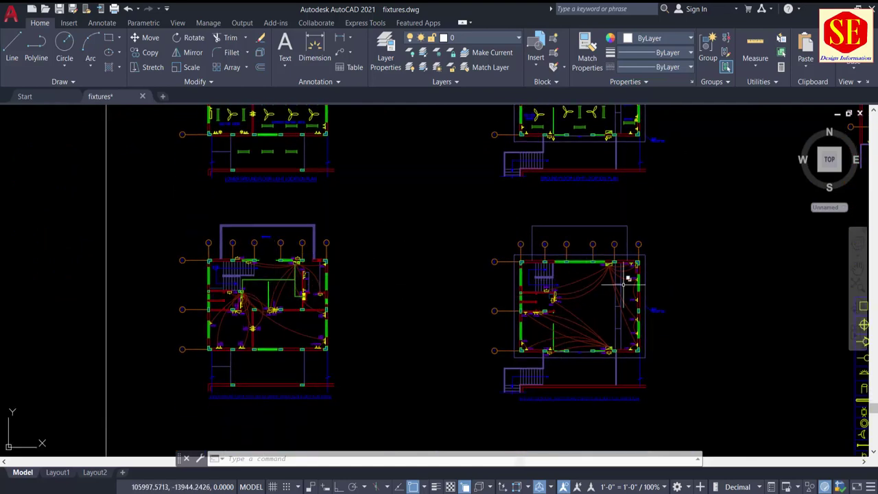
{"action": "middle_click_drag", "start_coordinate": [626, 280], "coordinate": [371, 265]}
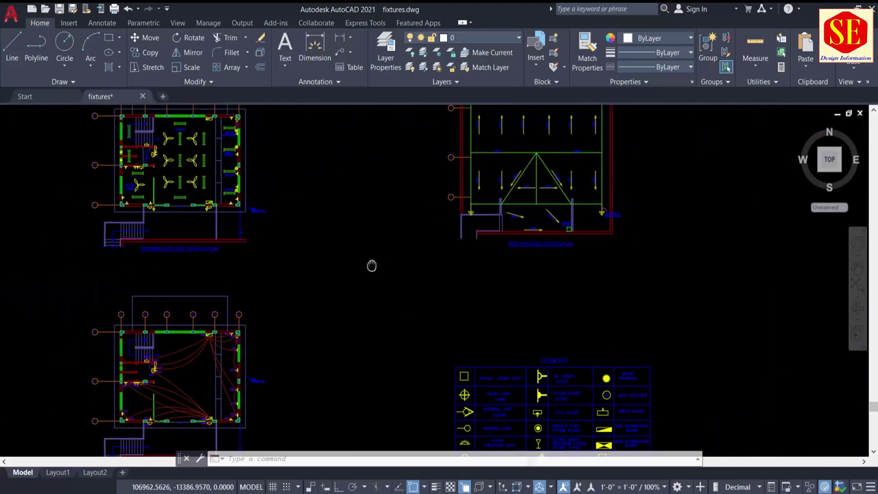
{"action": "scroll", "coordinate": [494, 219], "scroll_direction": "up", "scroll_amount": 2}
{"action": "scroll", "coordinate": [480, 227], "scroll_direction": "up", "scroll_amount": 2}
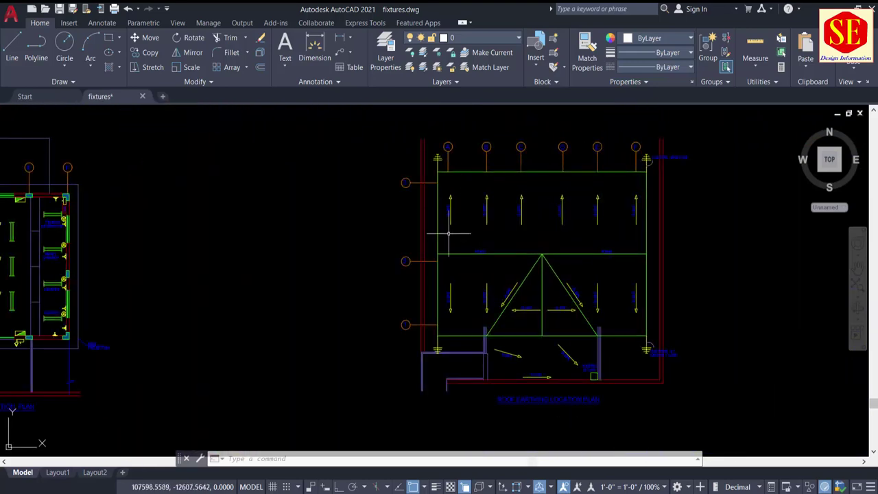
{"action": "scroll", "coordinate": [449, 234], "scroll_direction": "down", "scroll_amount": 5}
Move over to and examine the Section AA detail
{"action": "middle_click_drag", "start_coordinate": [752, 289], "coordinate": [576, 261]}
{"action": "scroll", "coordinate": [584, 252], "scroll_direction": "up", "scroll_amount": 6}
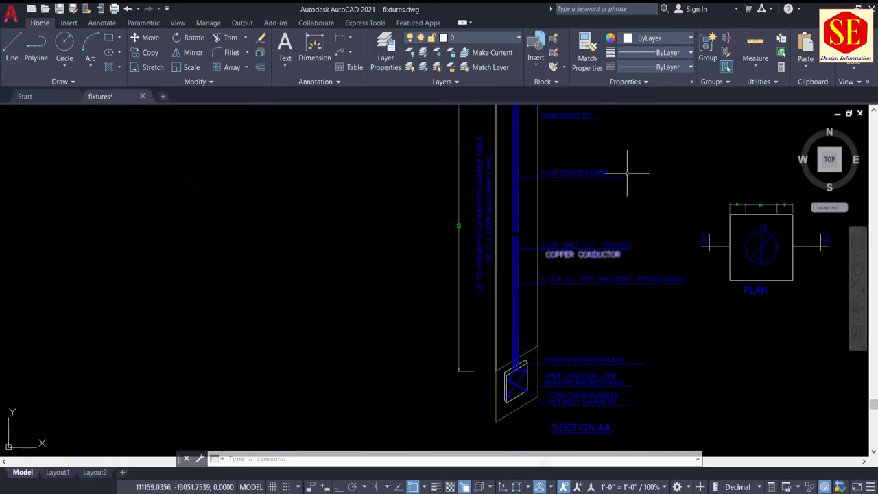
{"action": "scroll", "coordinate": [509, 173], "scroll_direction": "down", "scroll_amount": 2}
{"action": "scroll", "coordinate": [583, 192], "scroll_direction": "down", "scroll_amount": 3}
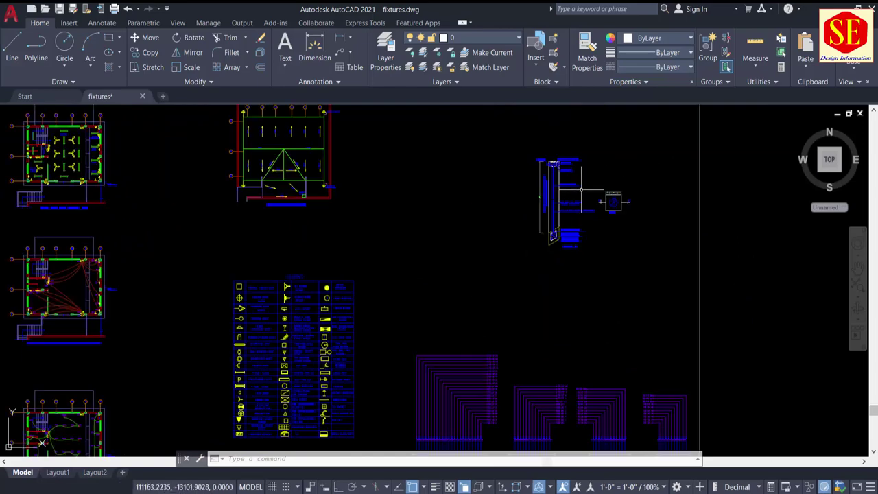
Examine the SDB distribution schematics, then zoom out to the whole sheet
{"action": "middle_click_drag", "start_coordinate": [579, 293], "coordinate": [578, 190]}
{"action": "scroll", "coordinate": [549, 334], "scroll_direction": "up", "scroll_amount": 3}
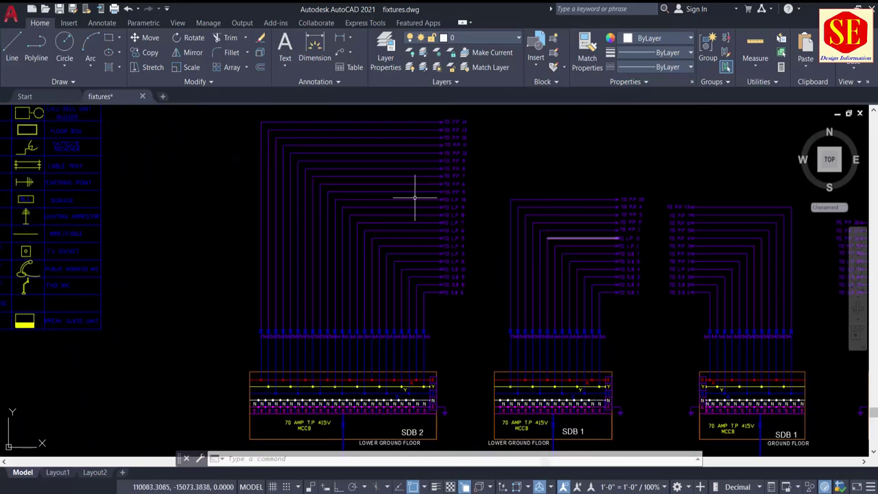
{"action": "scroll", "coordinate": [442, 184], "scroll_direction": "down", "scroll_amount": 3}
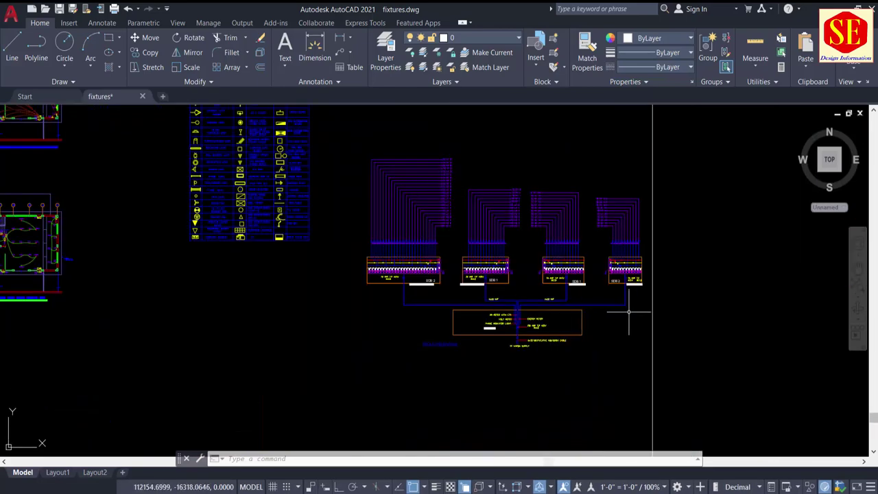
{"action": "scroll", "coordinate": [487, 255], "scroll_direction": "down", "scroll_amount": 2}
{"action": "scroll", "coordinate": [362, 283], "scroll_direction": "up", "scroll_amount": 2}
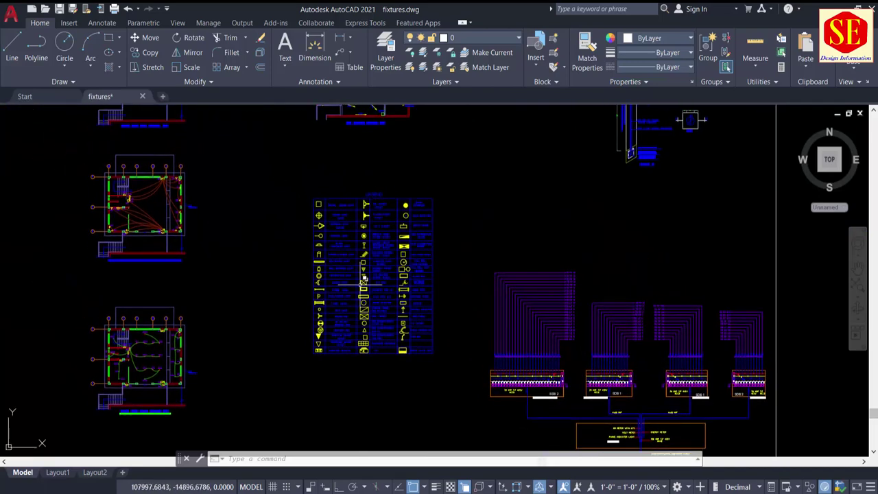
{"action": "scroll", "coordinate": [361, 283], "scroll_direction": "up", "scroll_amount": 2}
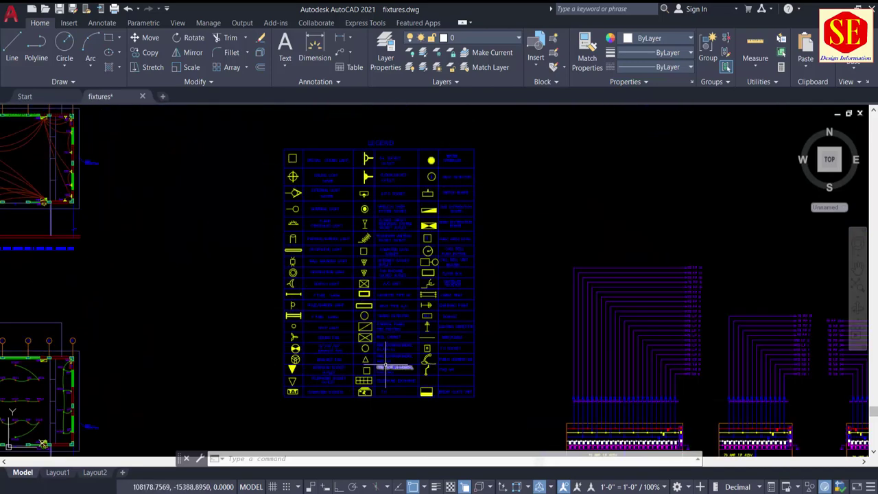
{"action": "scroll", "coordinate": [386, 294], "scroll_direction": "down", "scroll_amount": 3}
{"action": "scroll", "coordinate": [343, 263], "scroll_direction": "down", "scroll_amount": 5}
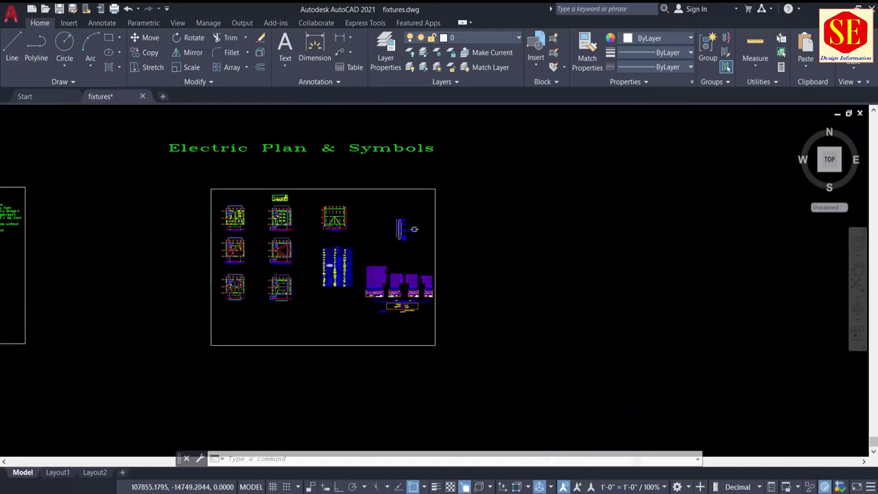
{"action": "scroll", "coordinate": [332, 265], "scroll_direction": "down", "scroll_amount": 5}
Zoom out until all 19 titled sheets and the Drafting Symbols & Fixtures heading are visible
{"action": "scroll", "coordinate": [331, 264], "scroll_direction": "down", "scroll_amount": 3}
{"action": "scroll", "coordinate": [336, 234], "scroll_direction": "down", "scroll_amount": 2}
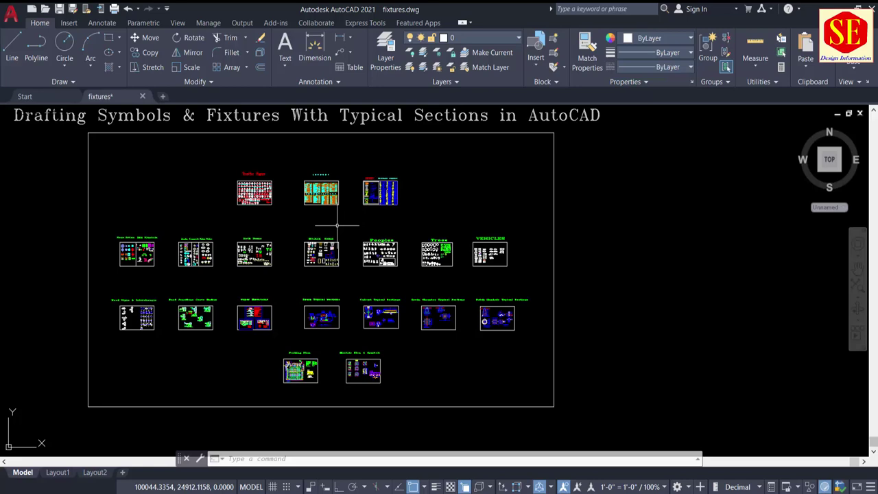
Zoom to the drawing extents (Z, E) to reveal the '2d Drafting Tools & Symbols Drawing' title
{"action": "type", "text": "z"}
{"action": "key", "text": "Return"}
{"action": "type", "text": "e"}
{"action": "key", "text": "Return"}
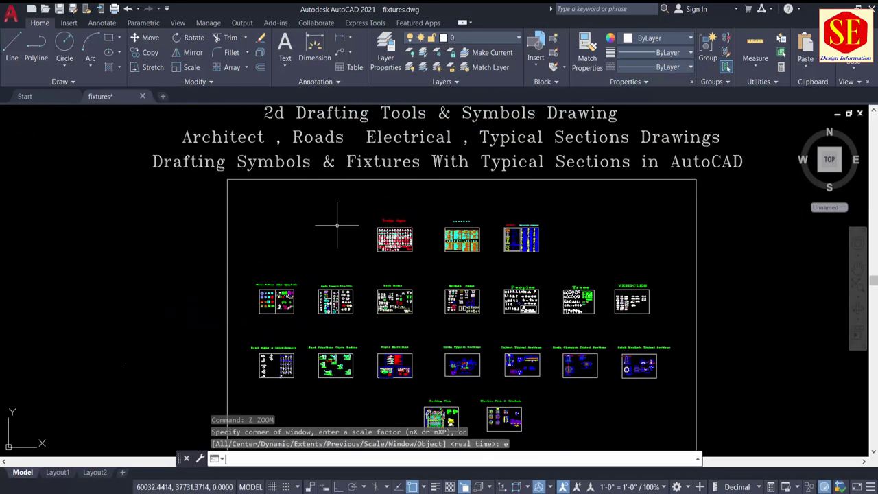